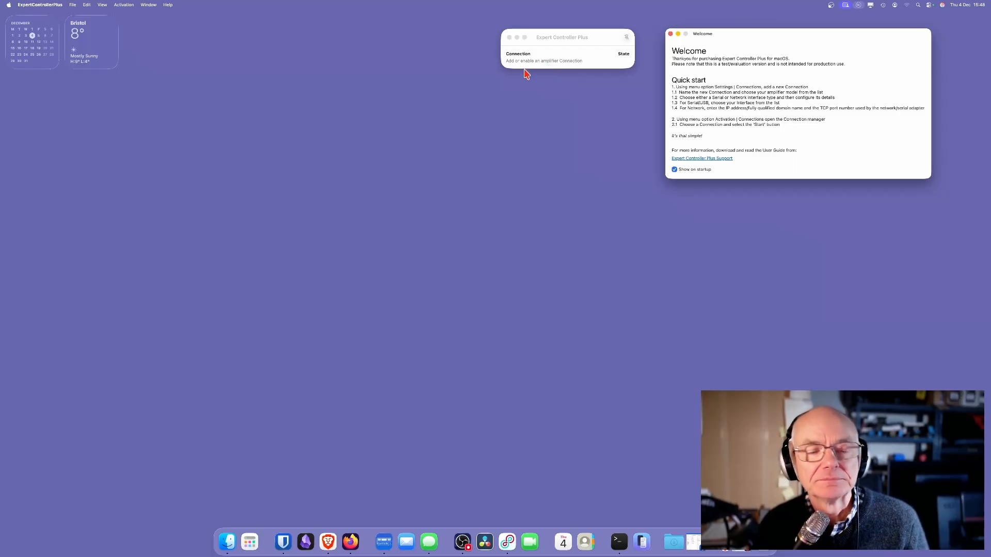
# Open the application-level settings of Expert Controller Plus
pyautogui.click(50, 5)
pyautogui.moveTo(52, 30)
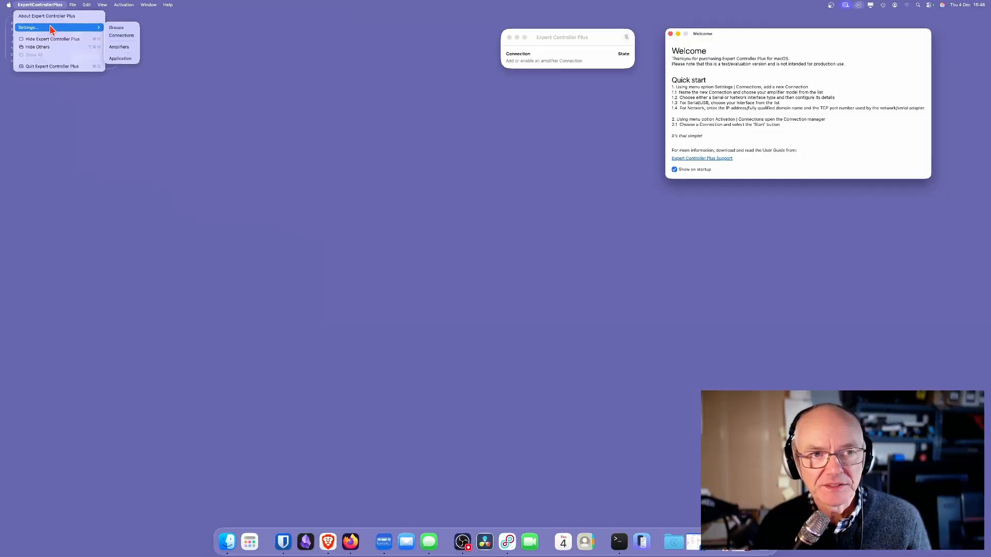
pyautogui.click(120, 59)
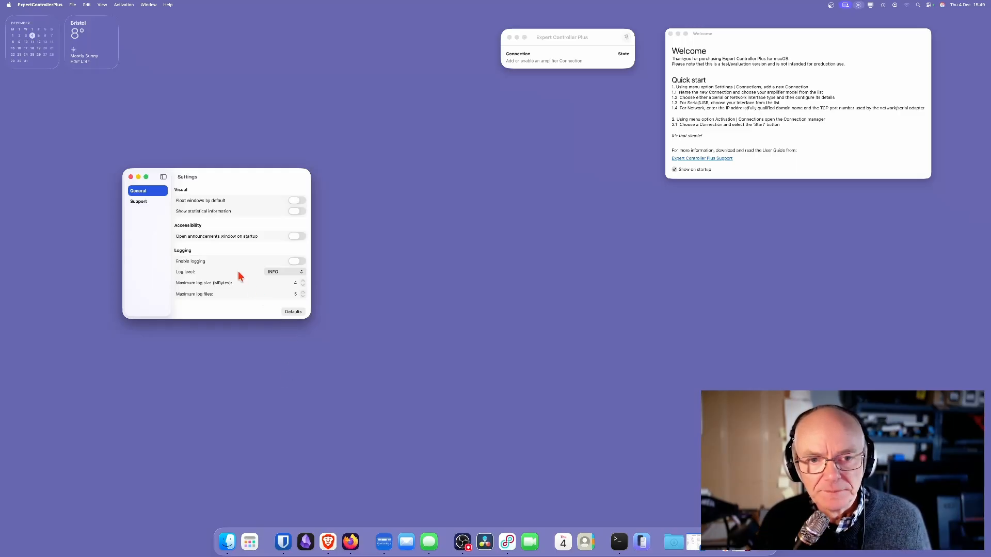
# Move the Expert Controller Plus overview window and the Welcome window closer to the middle of the desktop
pyautogui.click(556, 40)
pyautogui.moveTo(557, 40); pyautogui.dragTo(448, 85)
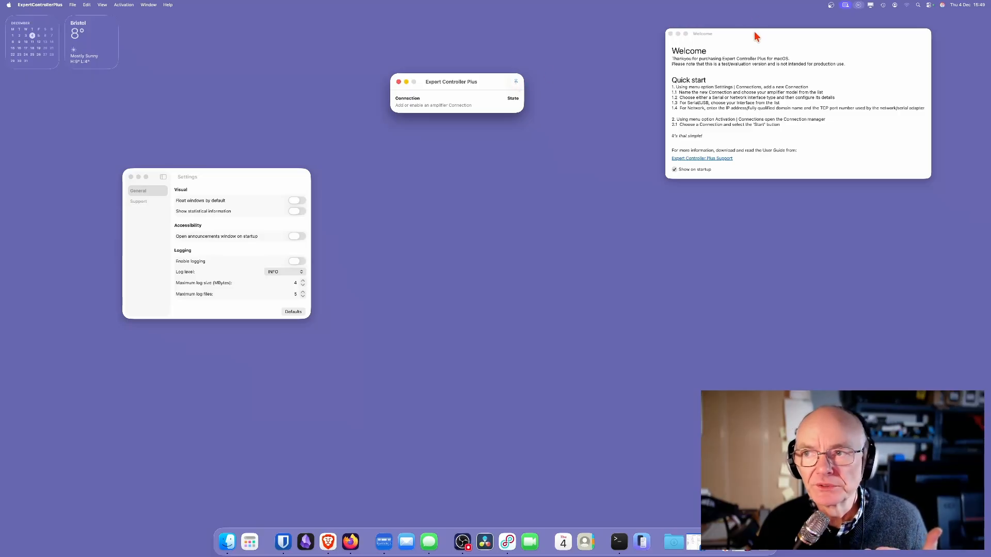
pyautogui.moveTo(754, 33); pyautogui.dragTo(690, 58)
# Toggle floating of the overview window on and off again, shifting the Welcome window slightly in between
pyautogui.click(518, 89)
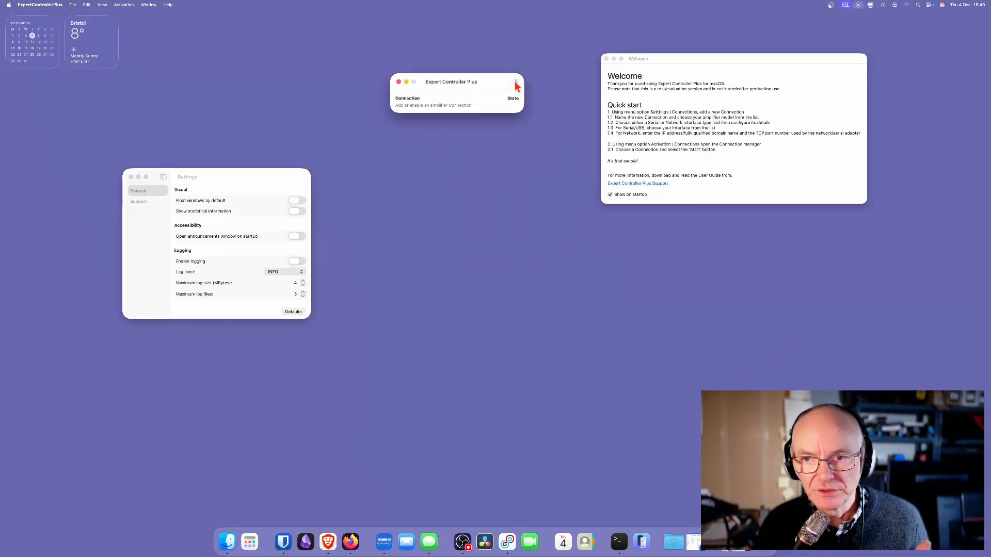
pyautogui.moveTo(680, 60)
pyautogui.mouseDown()
pyautogui.moveTo(558, 84)
pyautogui.moveTo(566, 108)
pyautogui.moveTo(537, 110)
pyautogui.moveTo(698, 62)
pyautogui.moveTo(693, 49)
pyautogui.mouseUp()
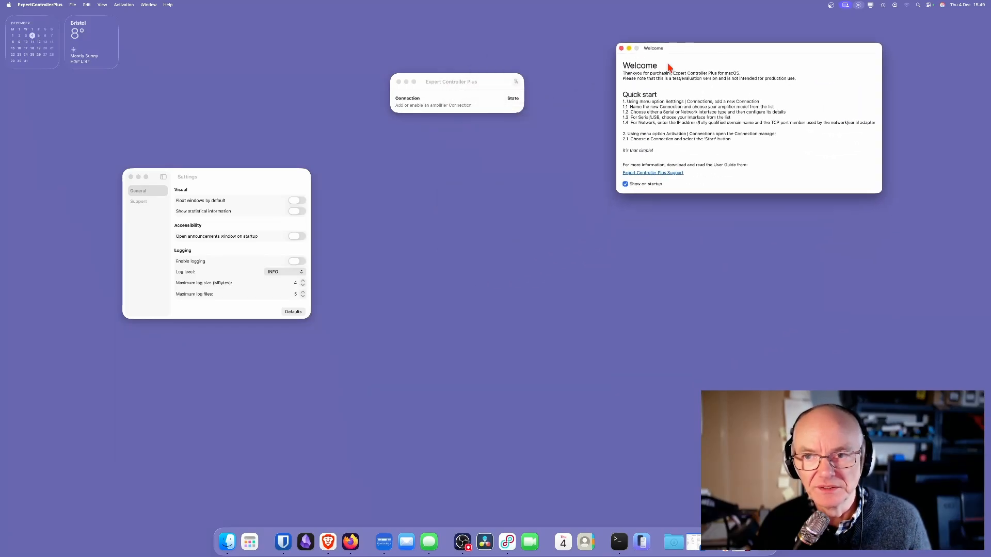
pyautogui.click(519, 88)
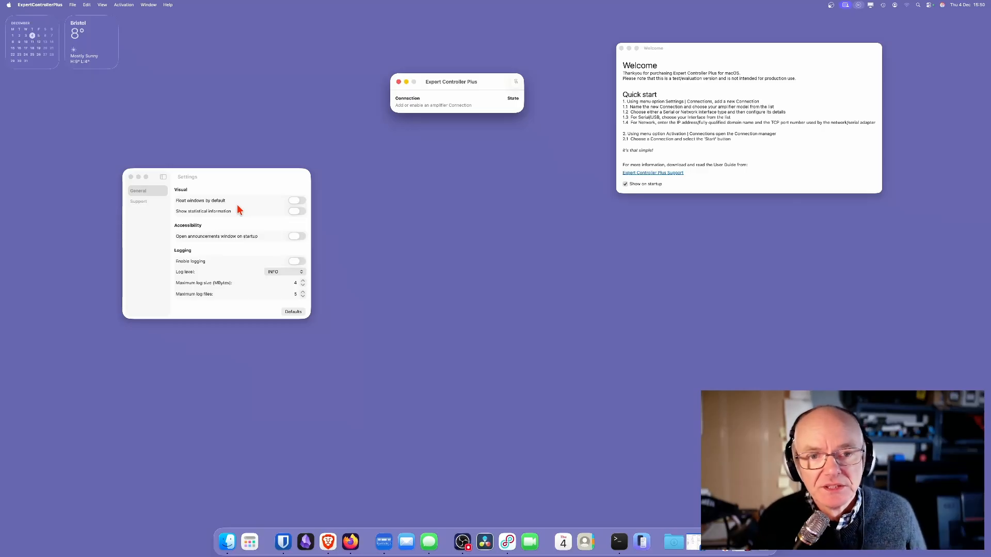
# Try the Float windows by default and Show statistical information options, turning each on and back off while repositioning the overview window
pyautogui.click(301, 202)
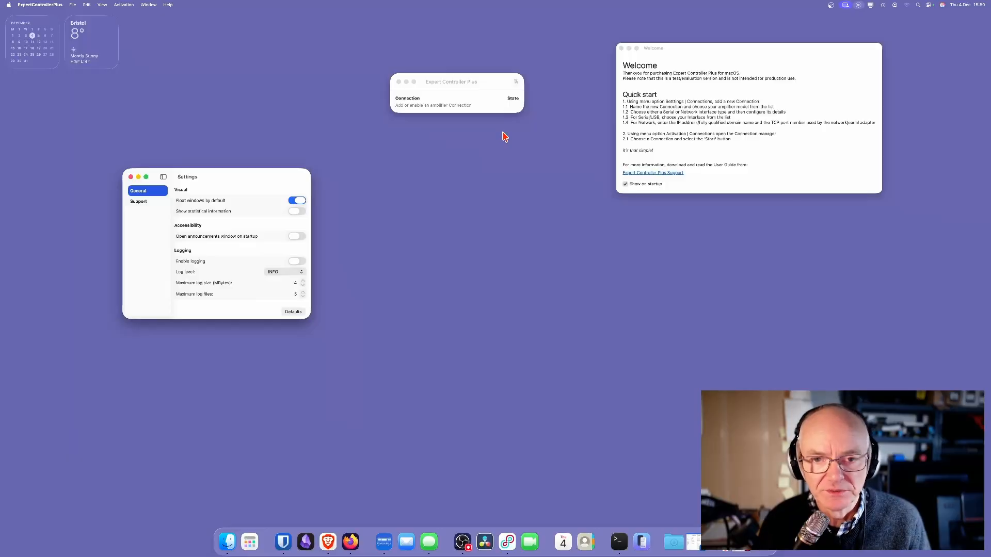
pyautogui.click(295, 202)
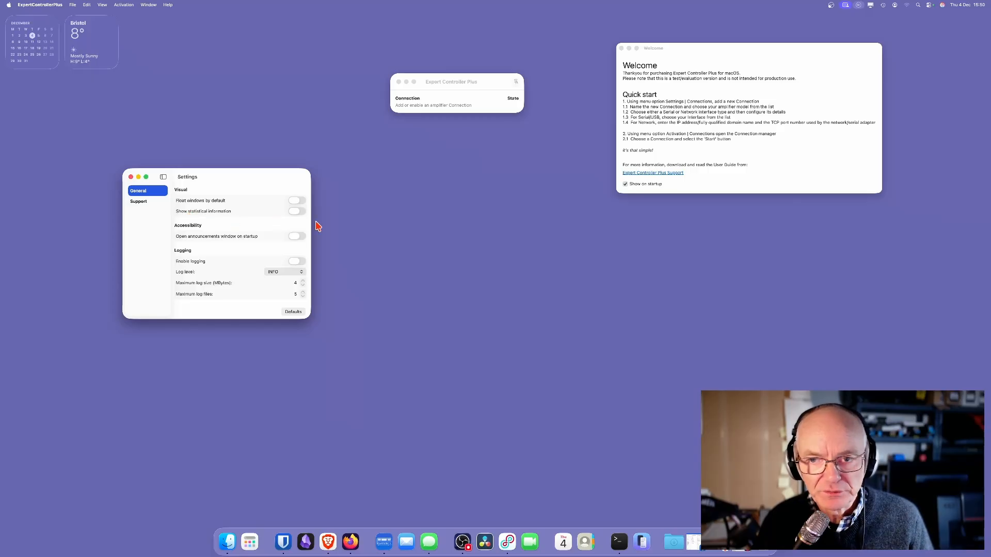
pyautogui.moveTo(457, 84); pyautogui.dragTo(391, 93)
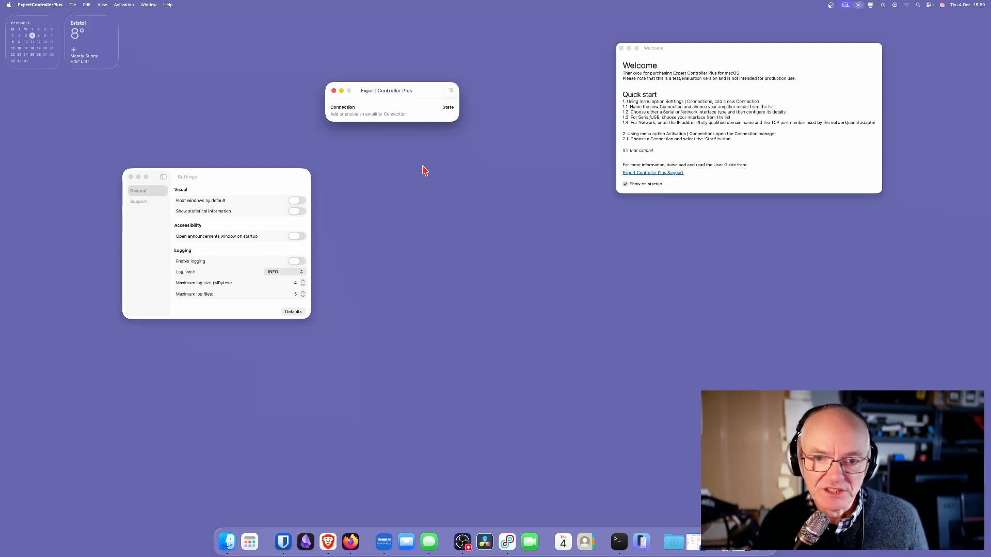
pyautogui.click(299, 212)
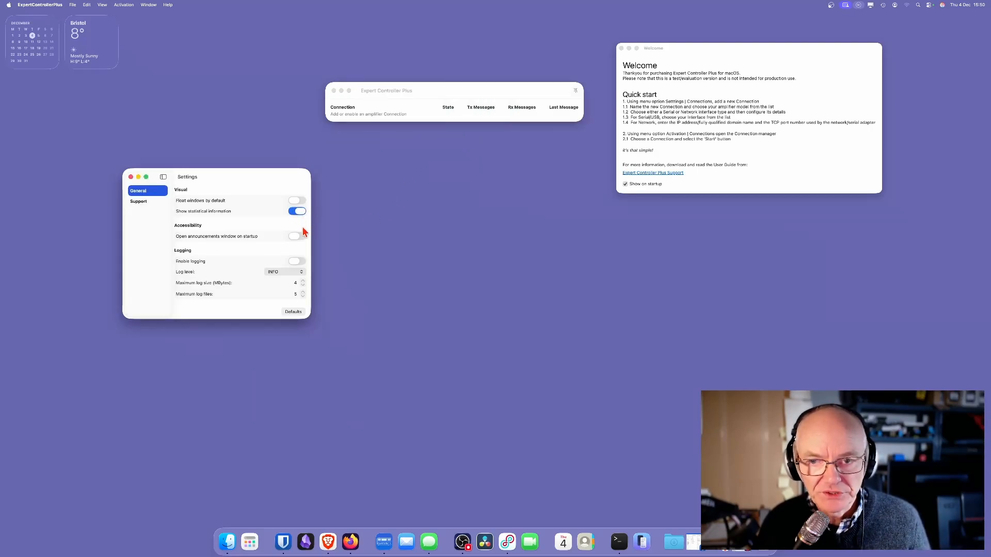
pyautogui.moveTo(442, 103); pyautogui.dragTo(400, 90)
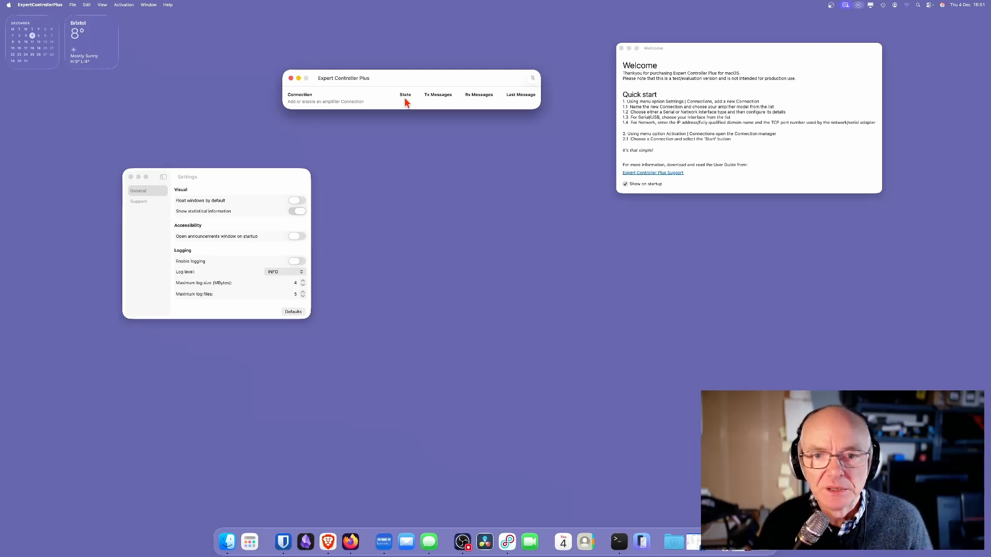
pyautogui.click(297, 211)
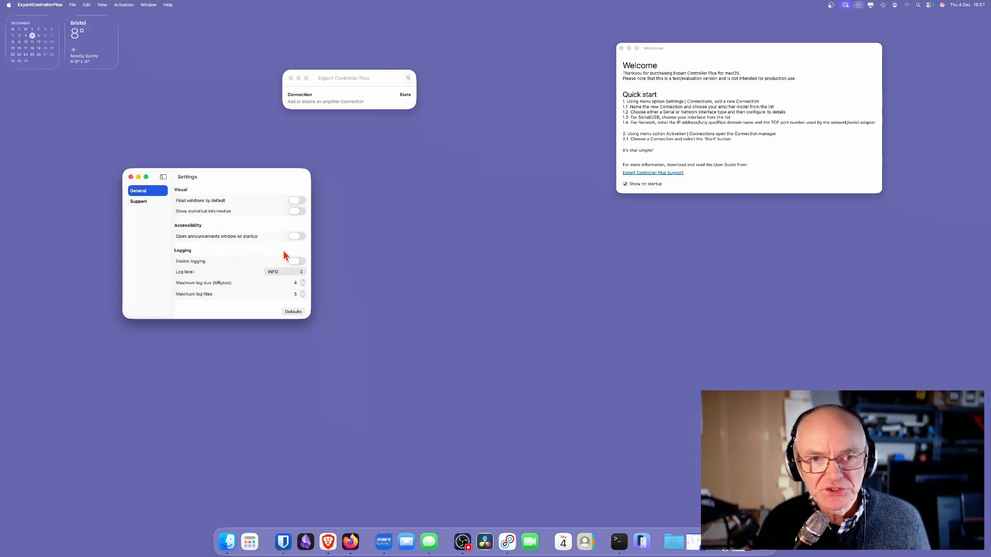
# Open the Announcements window and move it clear of the Settings window
pyautogui.click(104, 6)
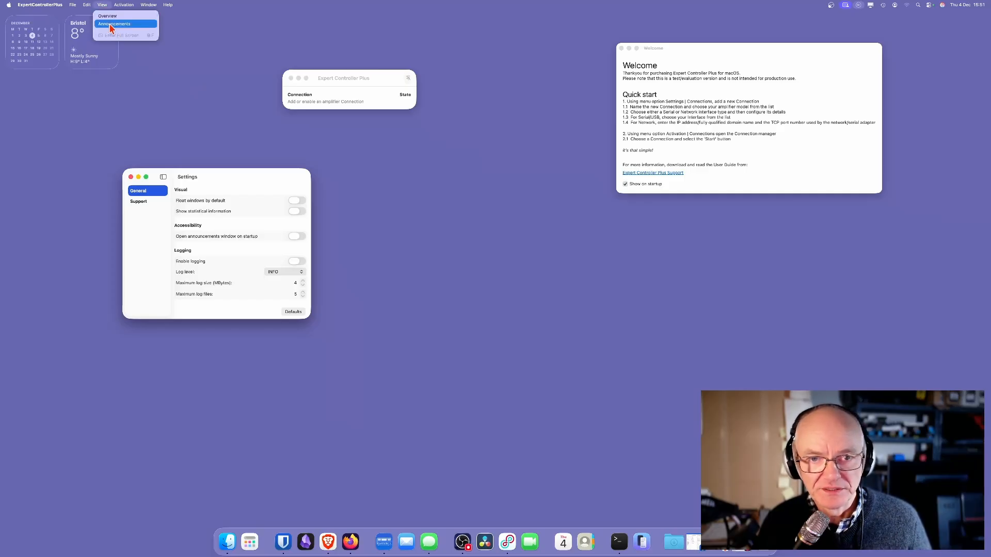
pyautogui.click(112, 28)
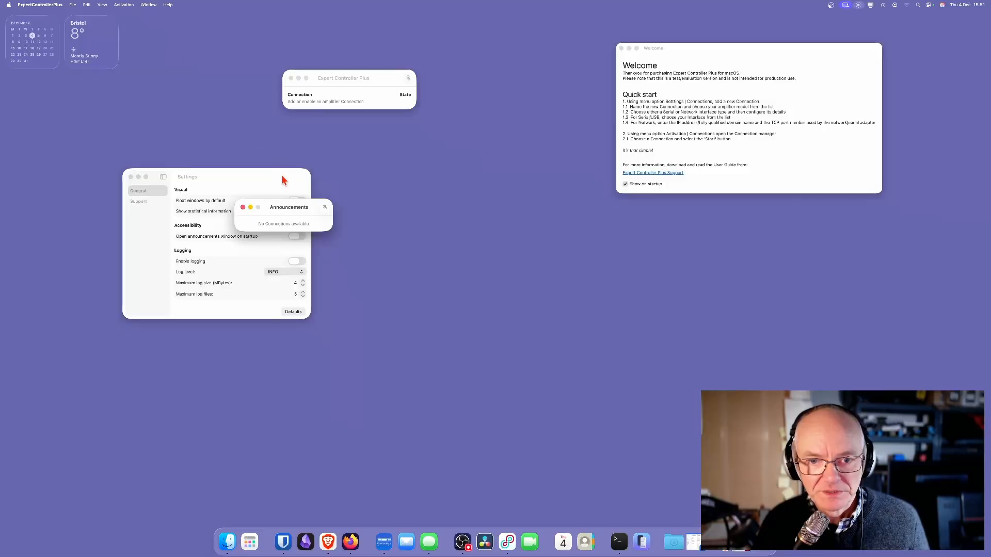
pyautogui.moveTo(288, 208); pyautogui.dragTo(380, 138)
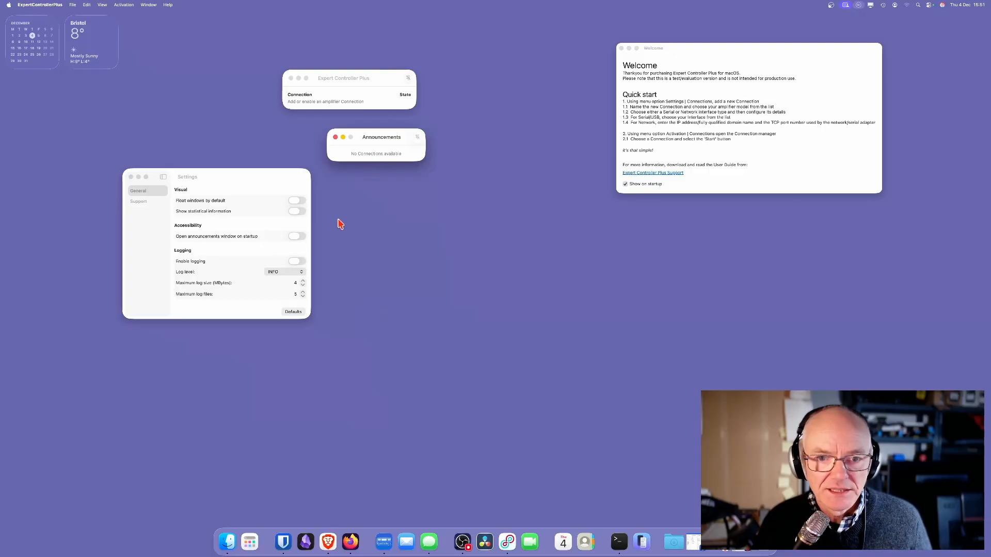
# Enable Open announcements window on startup and place the Announcements window between the overview and Welcome windows
pyautogui.click(300, 238)
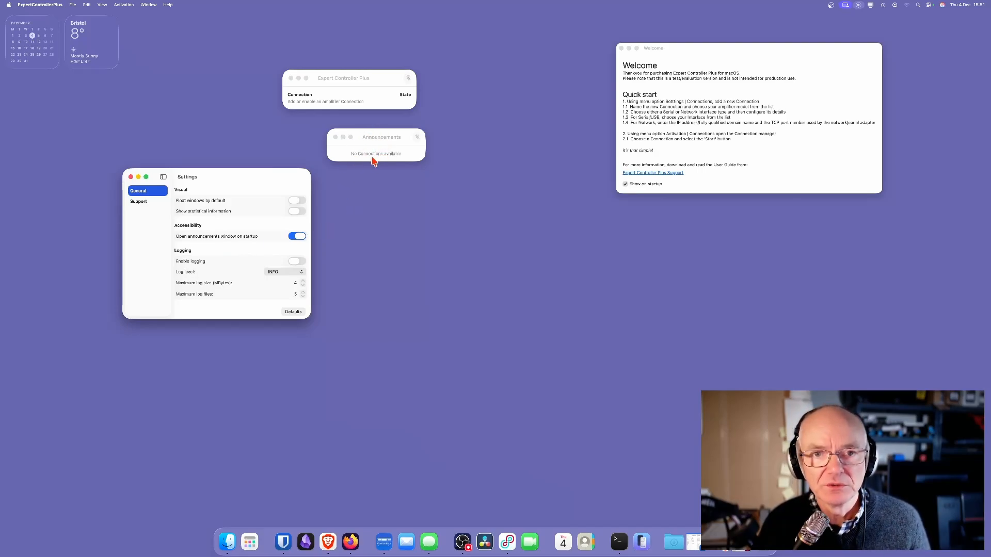
pyautogui.moveTo(374, 137); pyautogui.dragTo(402, 137)
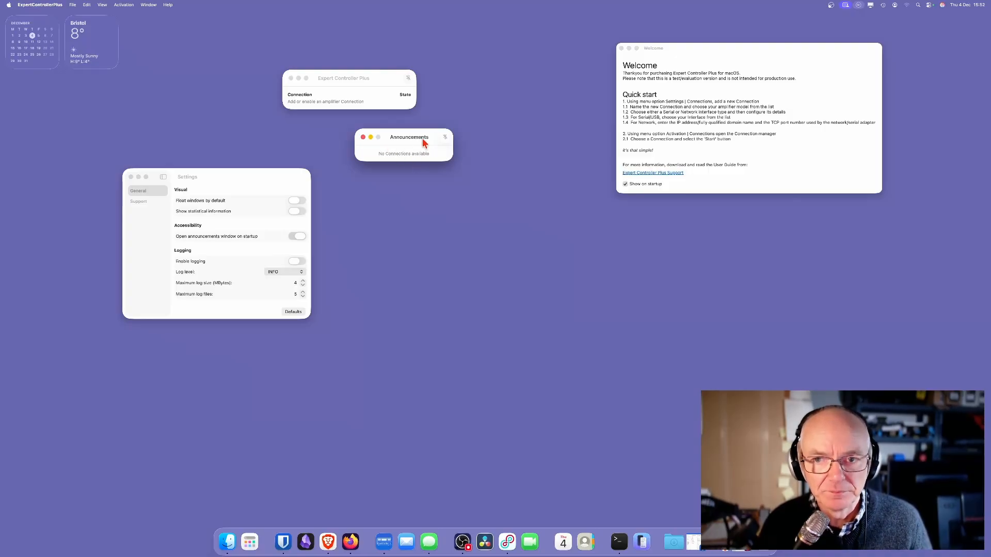
pyautogui.moveTo(415, 138); pyautogui.dragTo(546, 30)
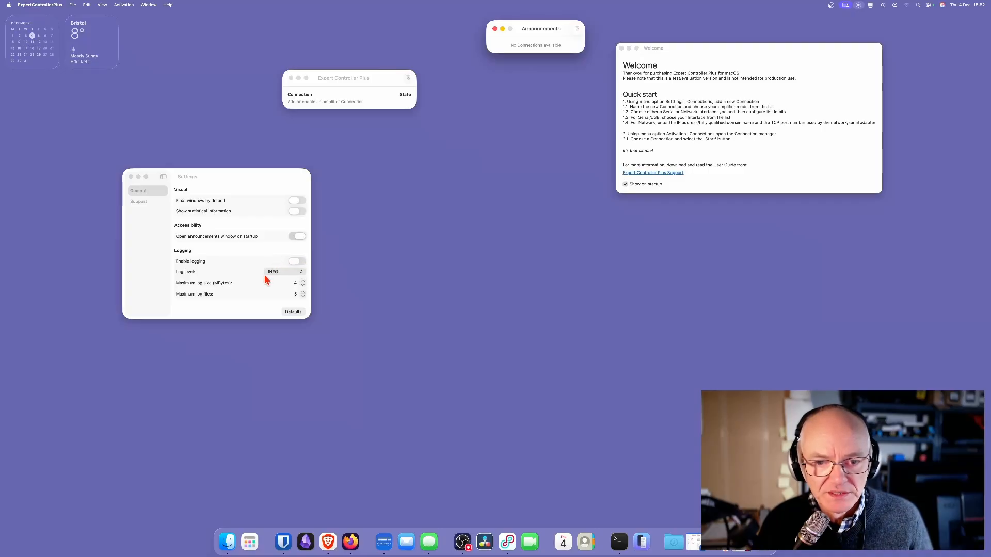
# Move the Settings window higher on the desktop and set the log level to EMERGENCY
pyautogui.click(284, 273)
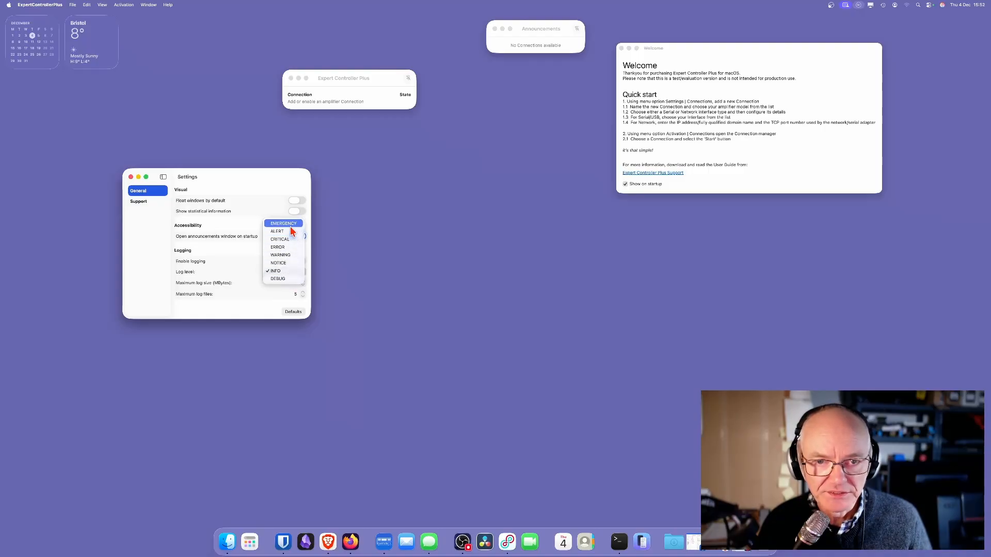
pyautogui.click(249, 175)
pyautogui.moveTo(250, 175); pyautogui.dragTo(199, 29)
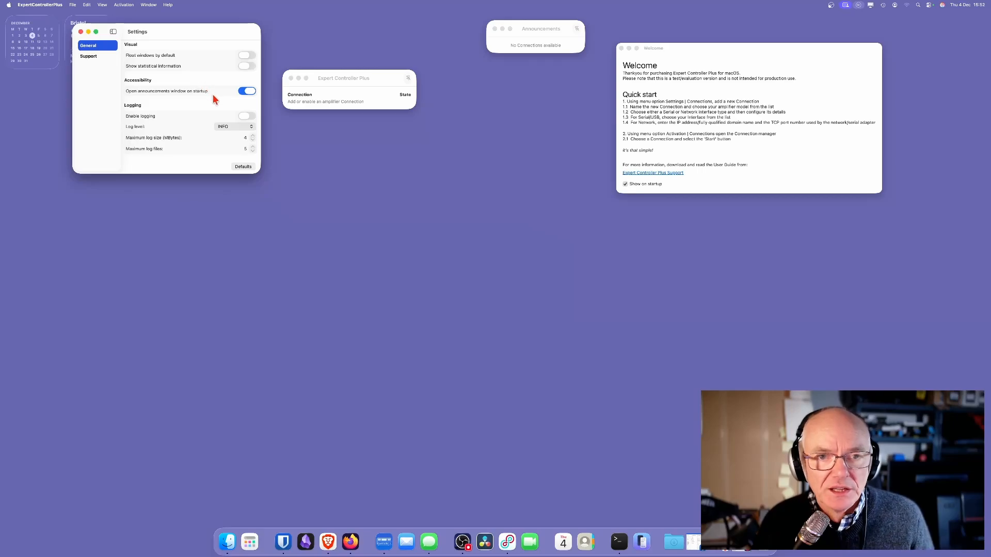
pyautogui.click(235, 129)
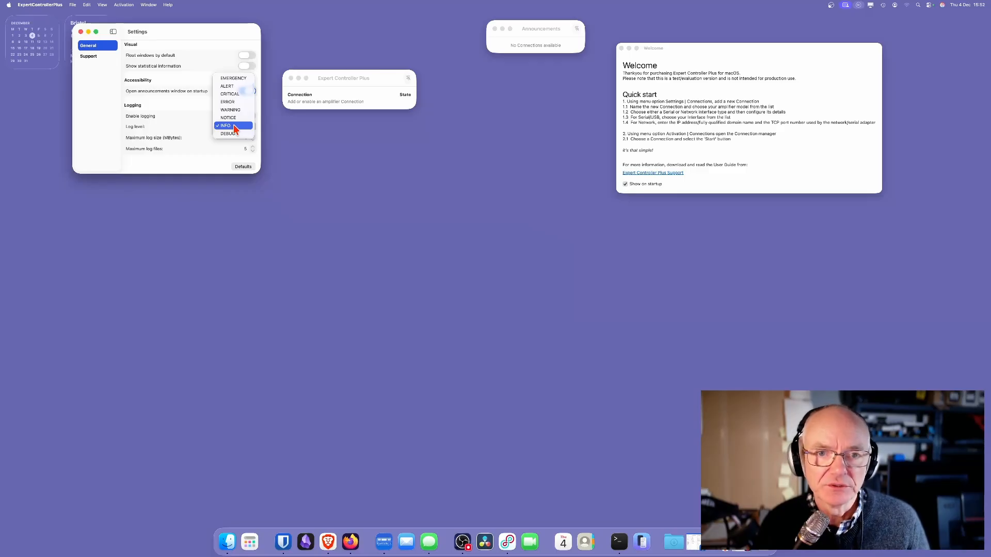
pyautogui.click(233, 79)
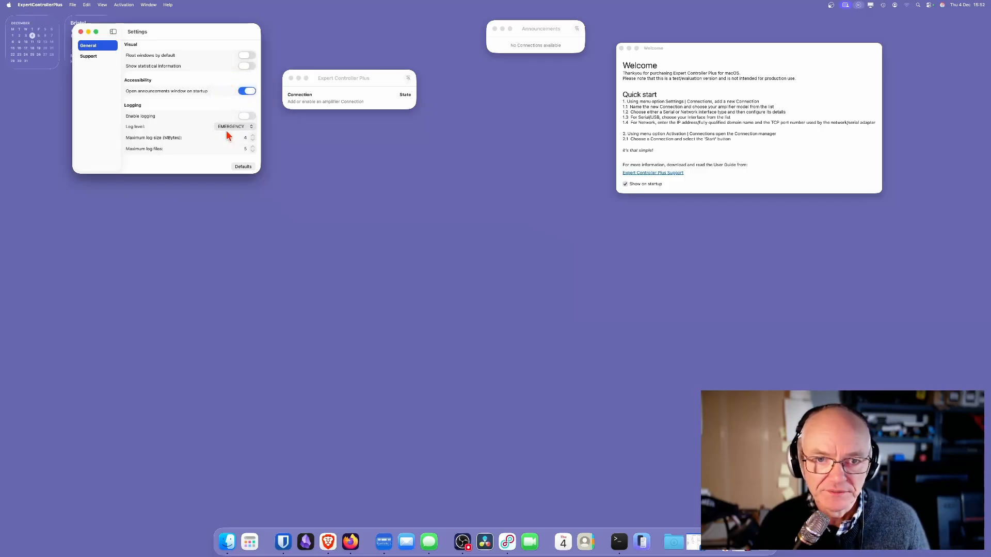
pyautogui.click(230, 127)
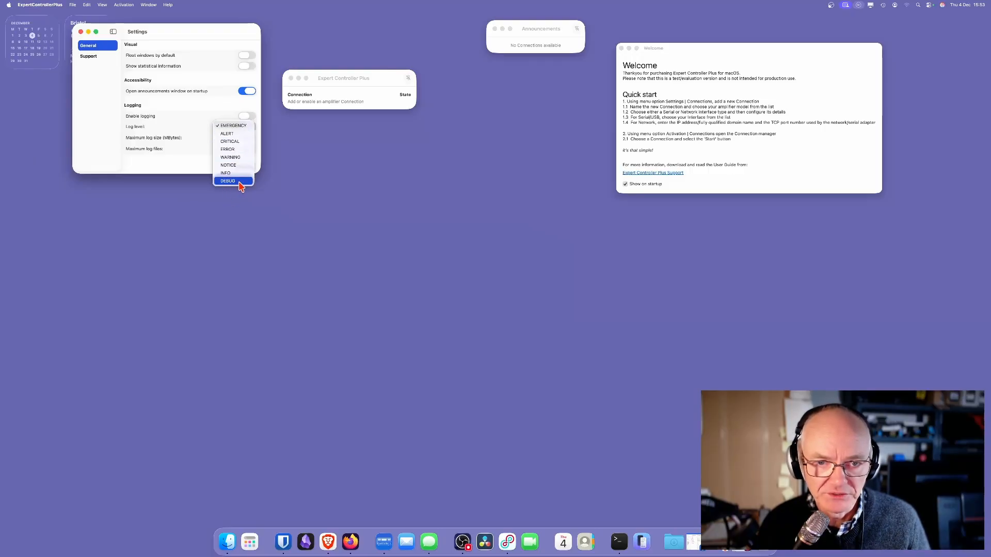
pyautogui.click(223, 126)
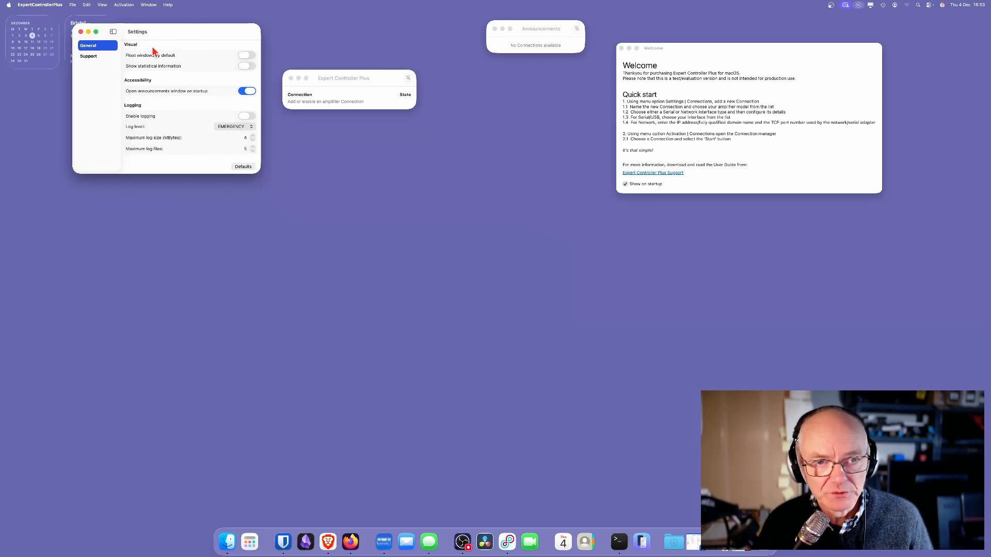
# Review the support information with the log and SQL database locations, and return to the general settings
pyautogui.click(91, 57)
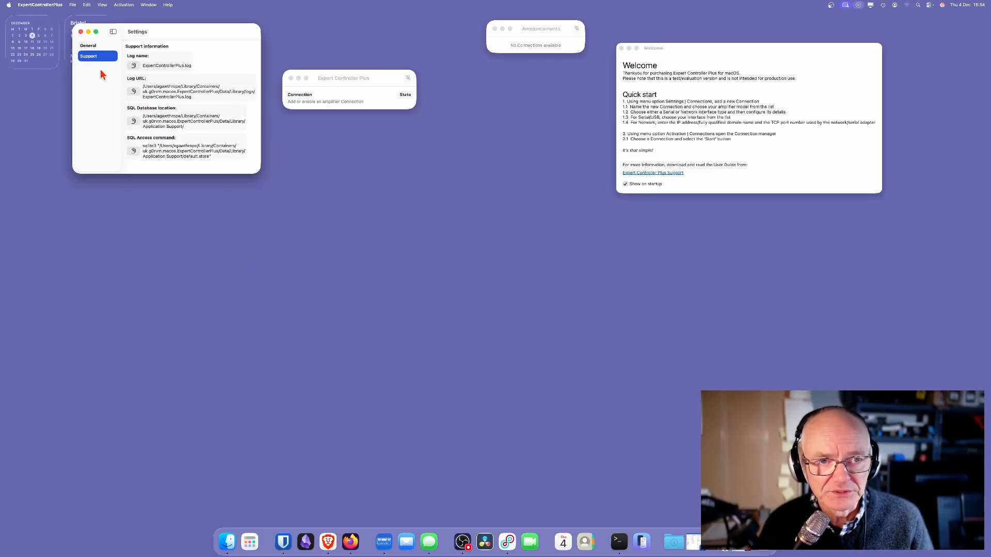
pyautogui.click(98, 48)
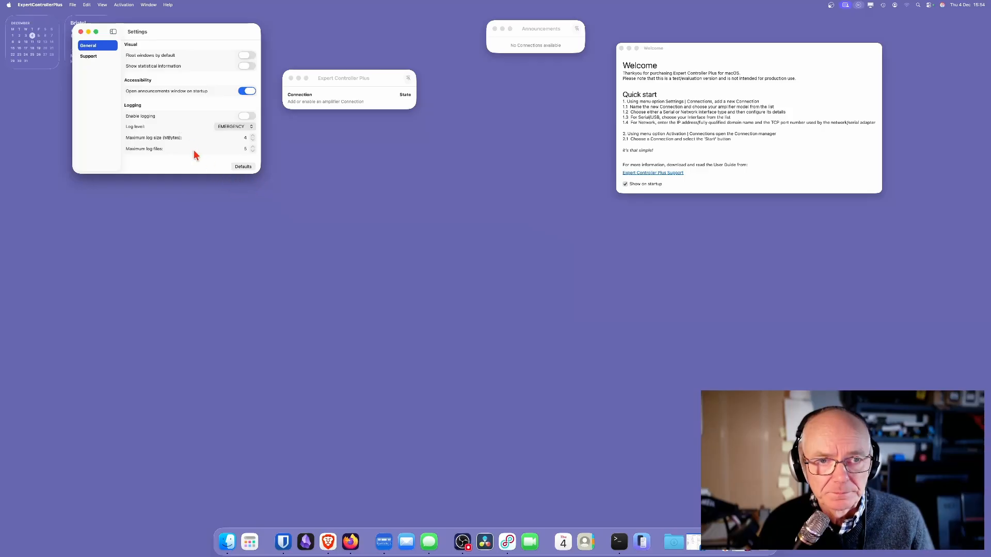
# Restore the defaults in the general settings and close the Settings window
pyautogui.click(244, 167)
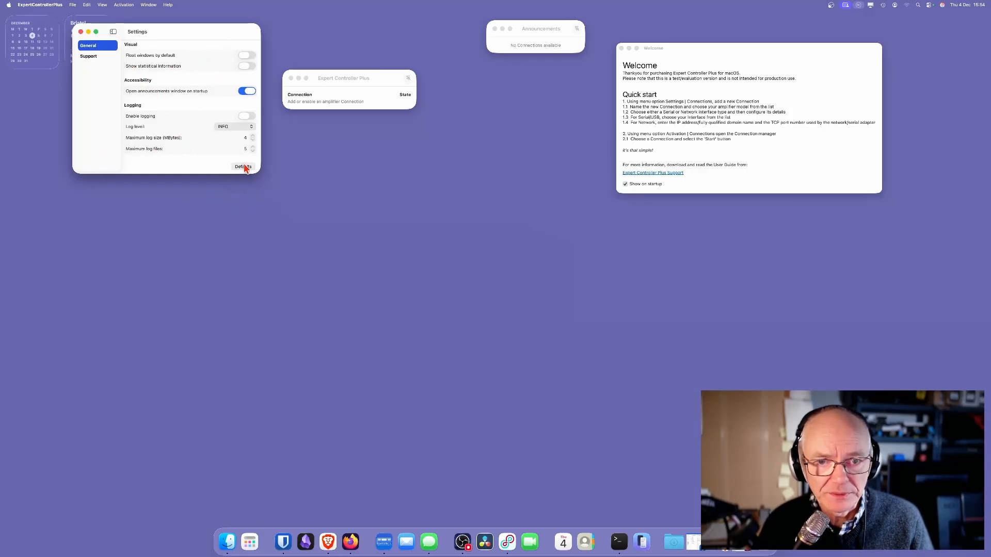
pyautogui.click(243, 167)
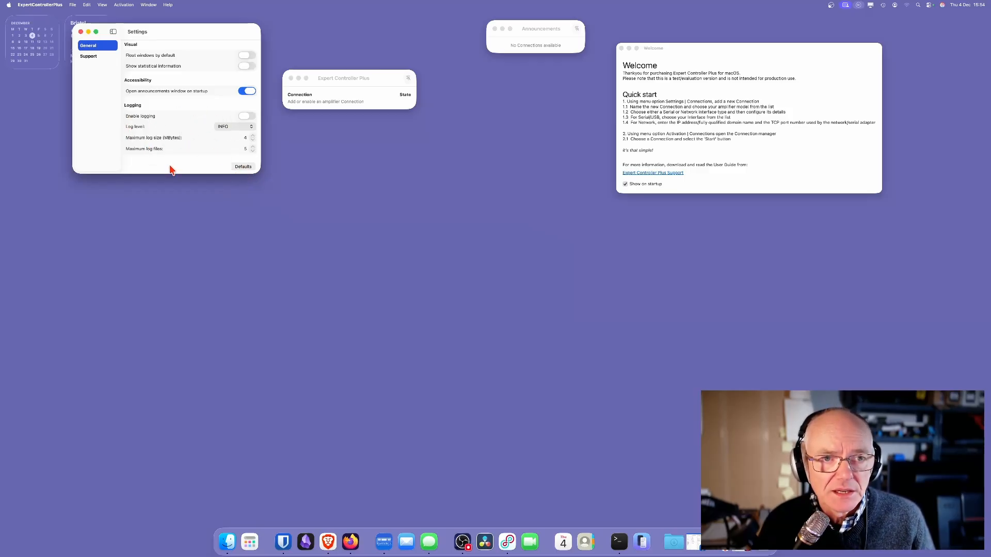
pyautogui.click(81, 31)
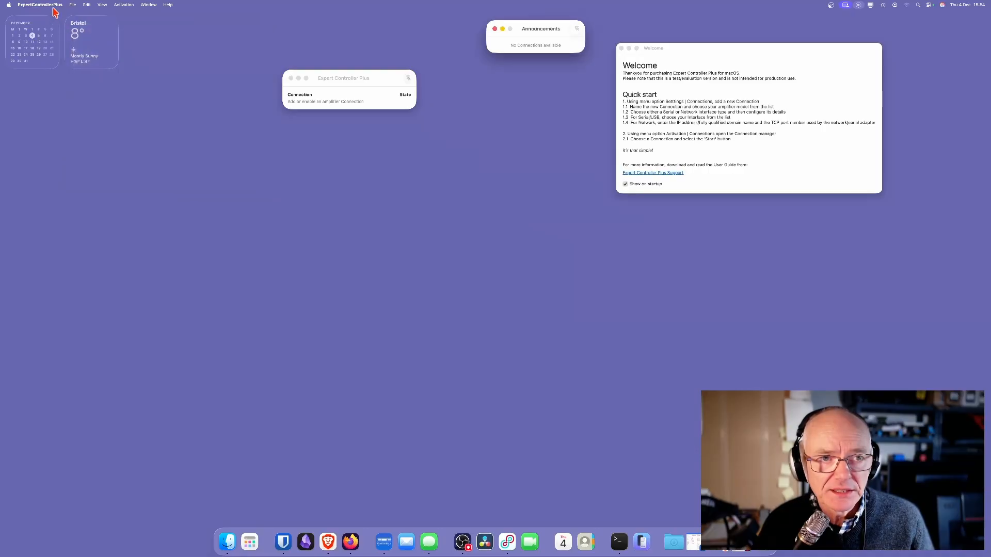
# Open the amplifier settings, show the Expert 1.3k-fa definition and move the window higher on the desktop
pyautogui.click(55, 5)
pyautogui.moveTo(54, 28)
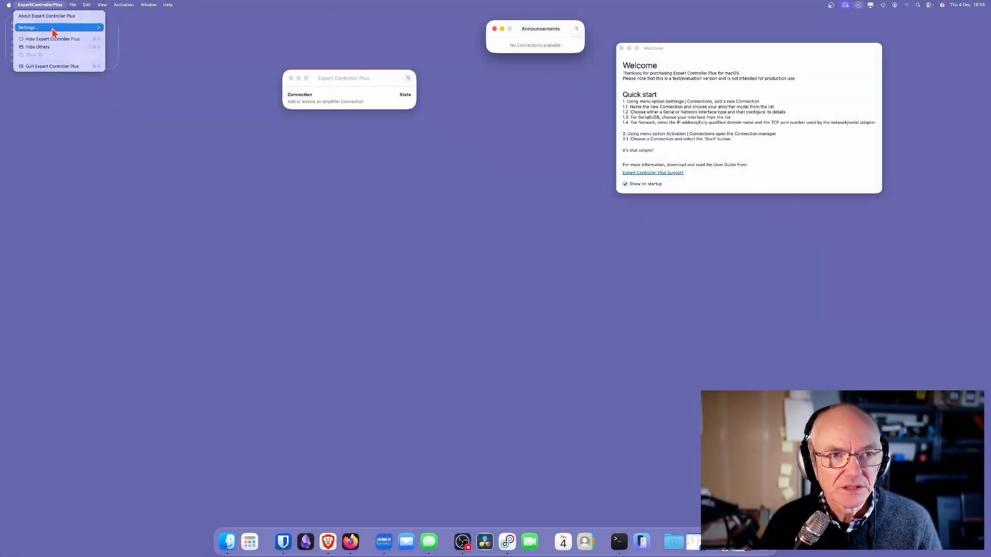
pyautogui.moveTo(53, 32)
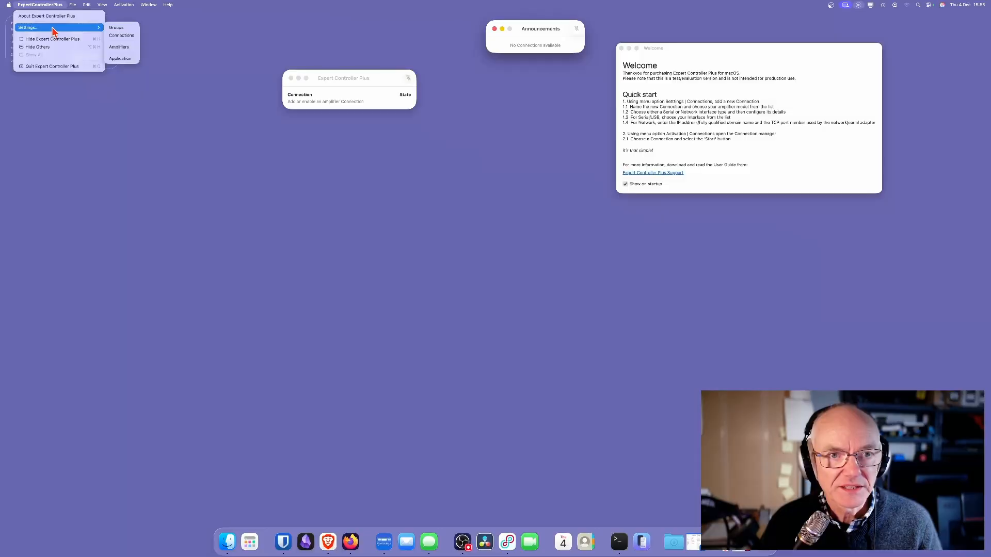
pyautogui.click(119, 47)
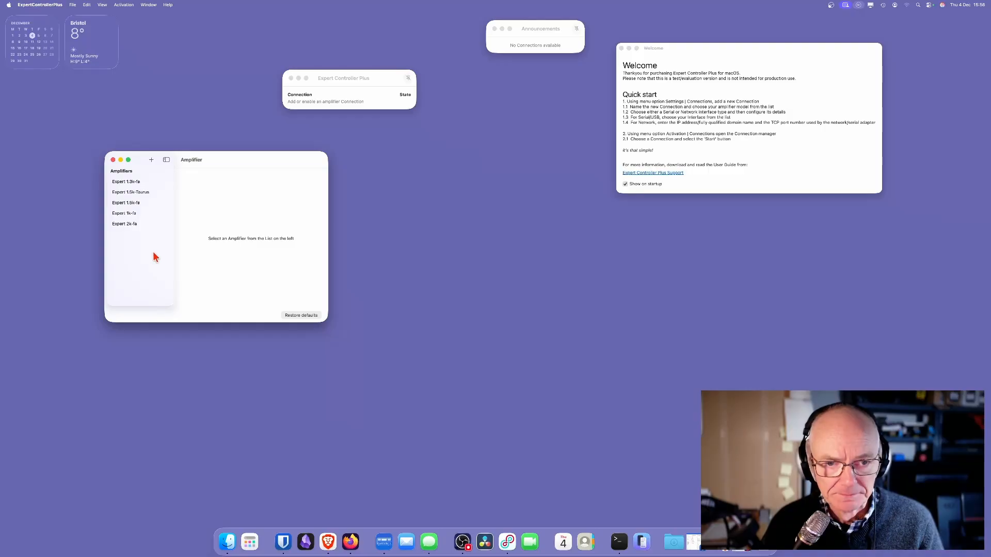
pyautogui.click(128, 183)
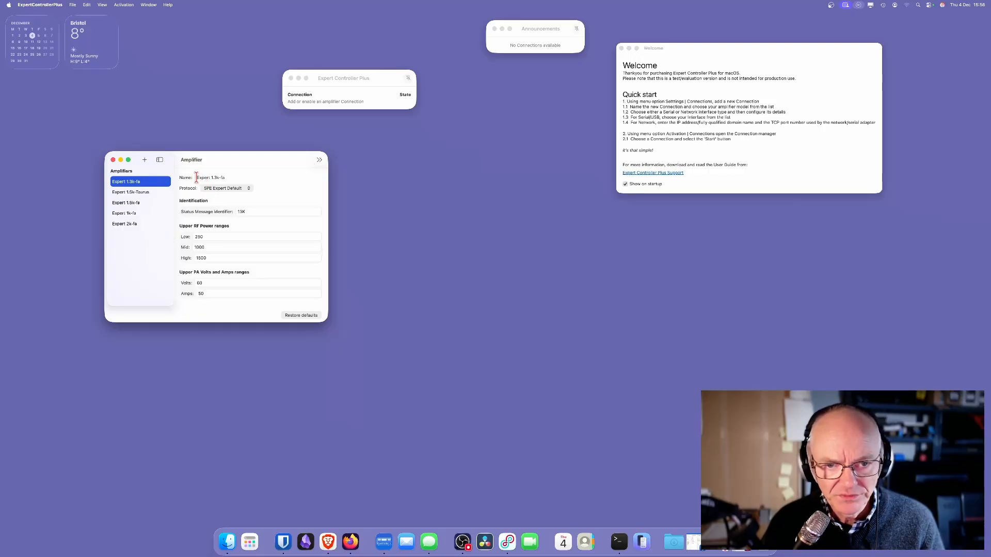
pyautogui.click(230, 179)
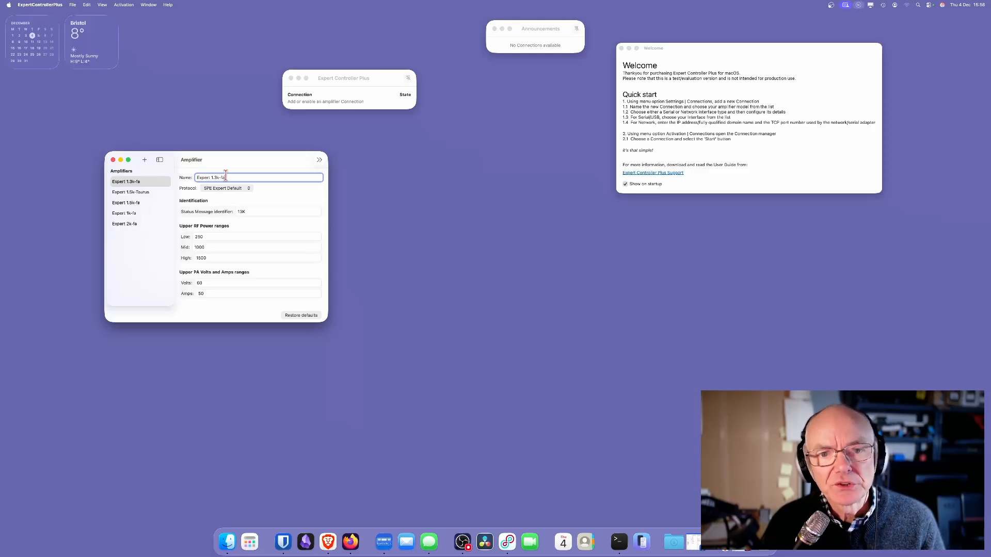
pyautogui.moveTo(231, 157); pyautogui.dragTo(230, 21)
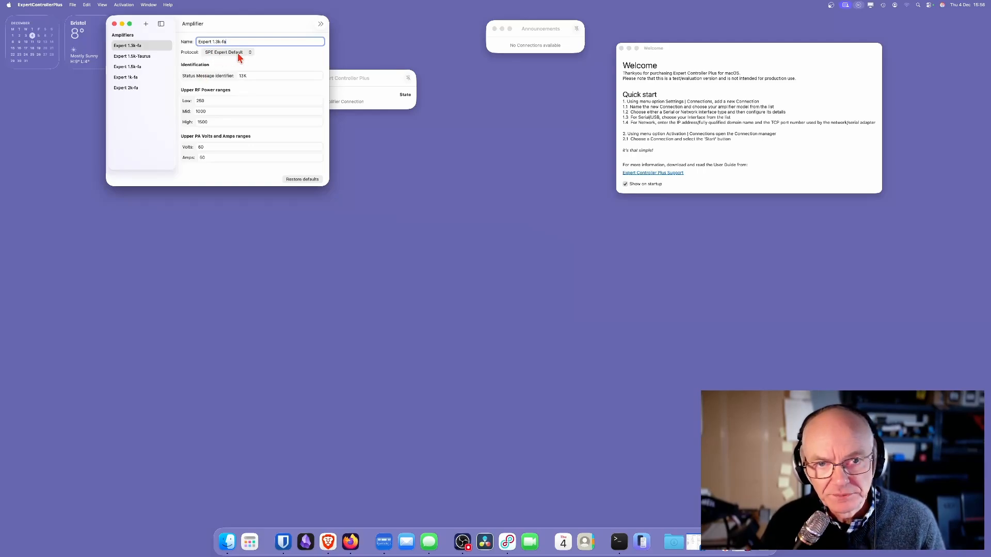
# Examine the protocol choices, status message identifier and name of the Expert 1.3k-fa amplifier, keeping the SPE Expert Default protocol
pyautogui.click(238, 53)
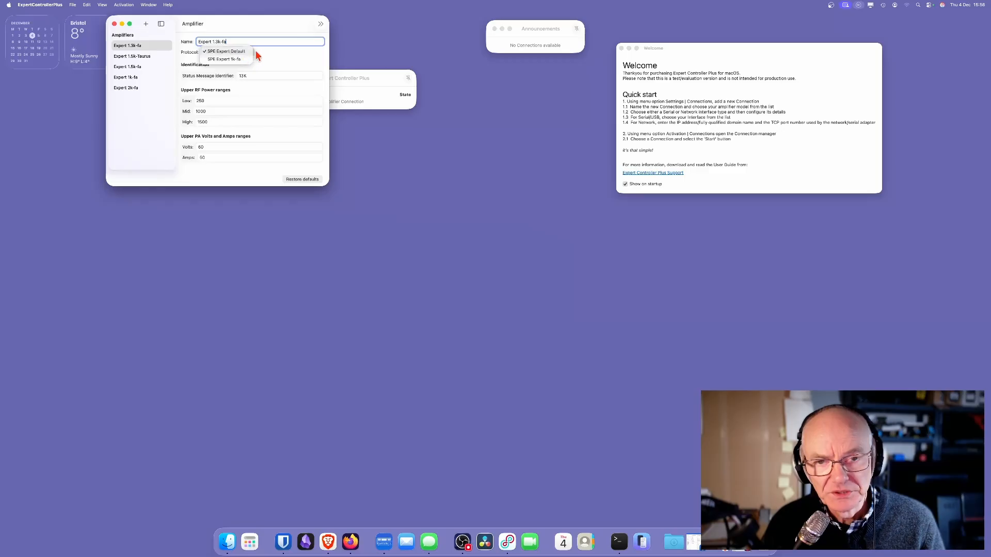
pyautogui.click(255, 51)
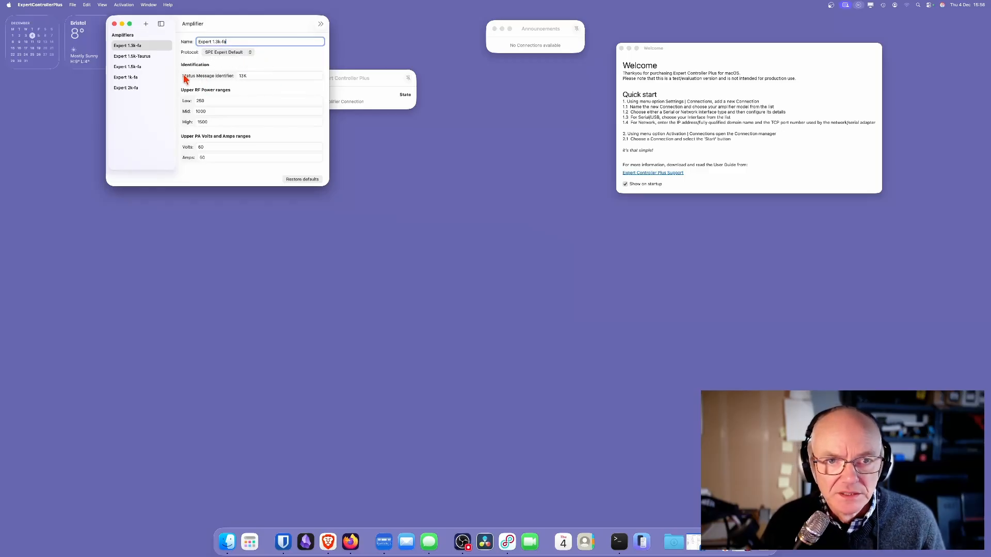
pyautogui.click(260, 76)
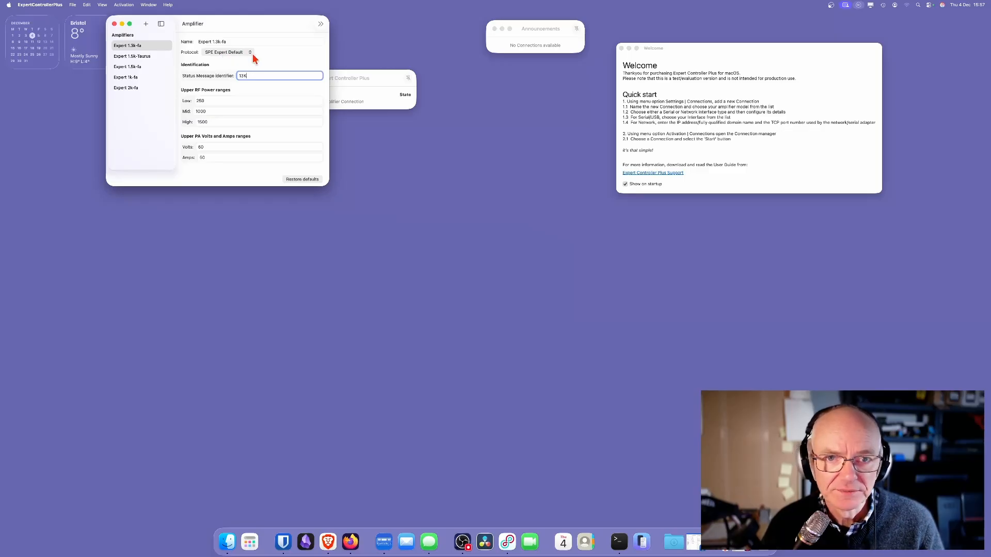
pyautogui.click(202, 41)
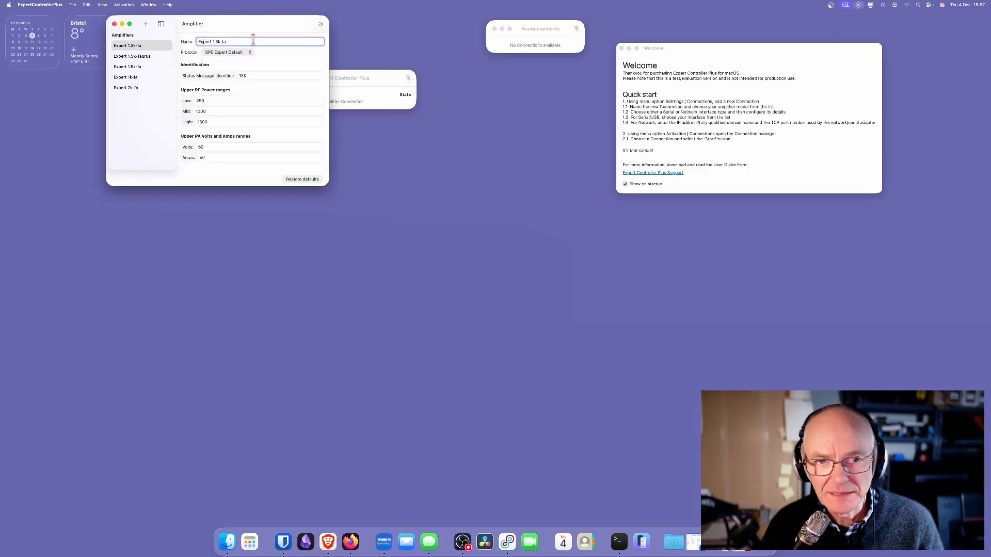
# Compare the identification, power, voltage and current ranges across the Taurus, 1.5k-fa, 1k-fa, 2k-fa and 1.3k-fa amplifier definitions
pyautogui.click(133, 57)
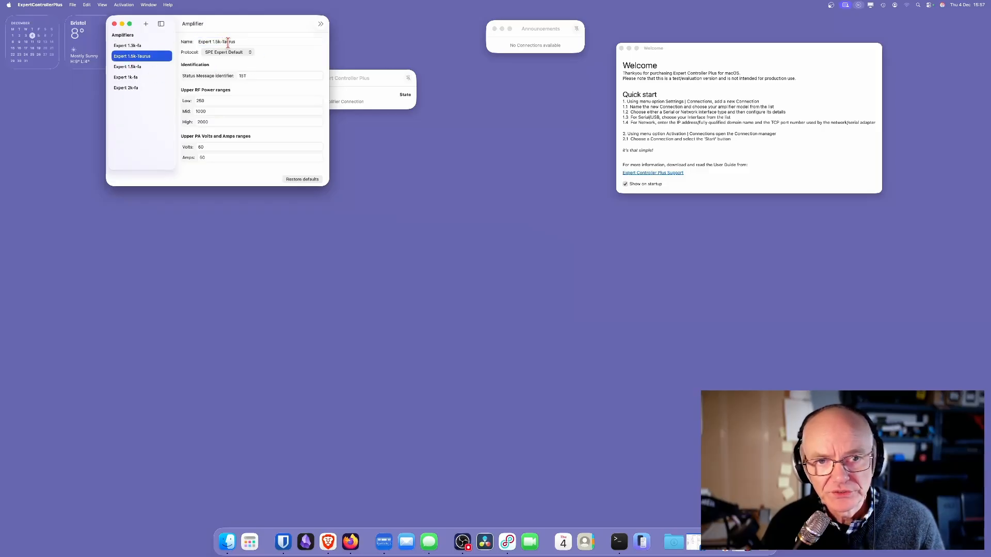
pyautogui.click(250, 76)
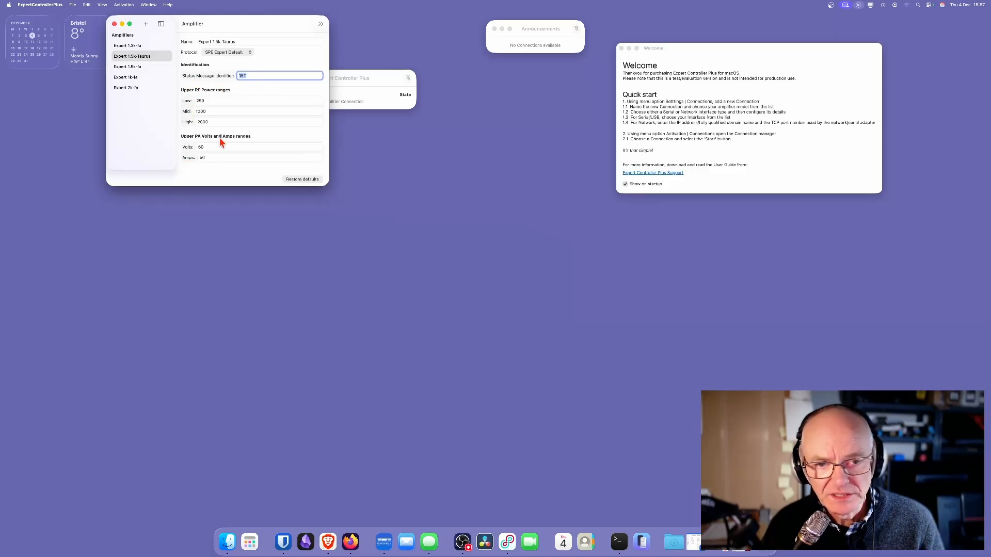
pyautogui.click(135, 68)
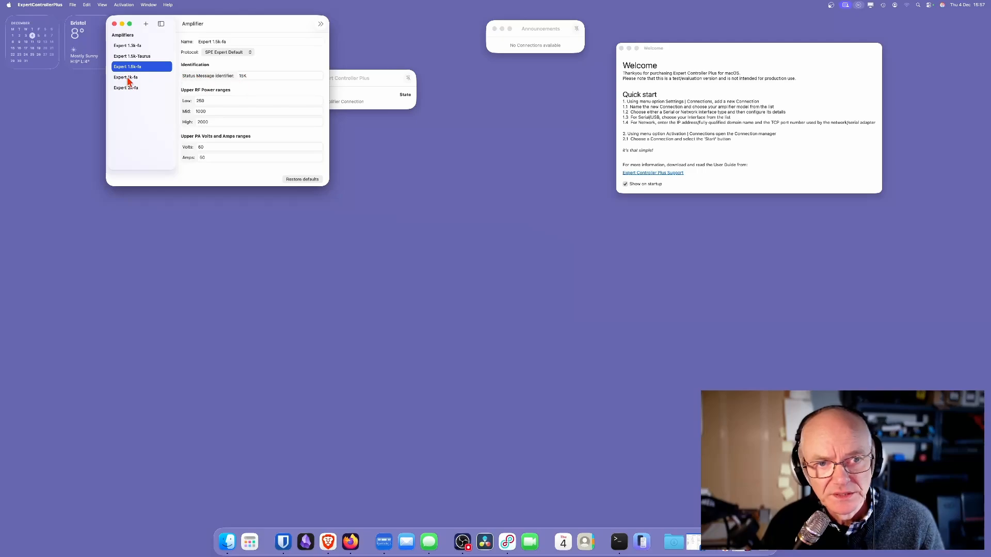
pyautogui.click(129, 81)
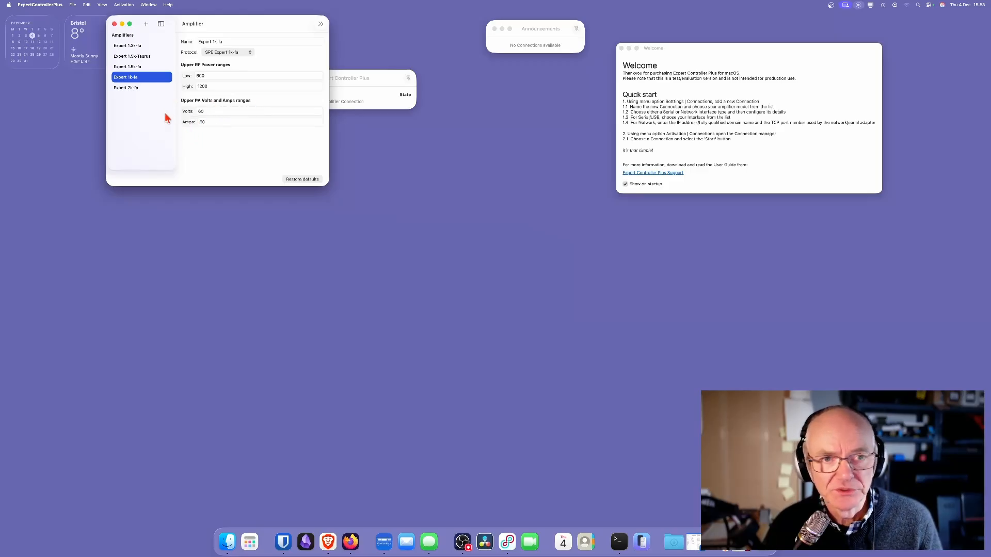
pyautogui.click(141, 89)
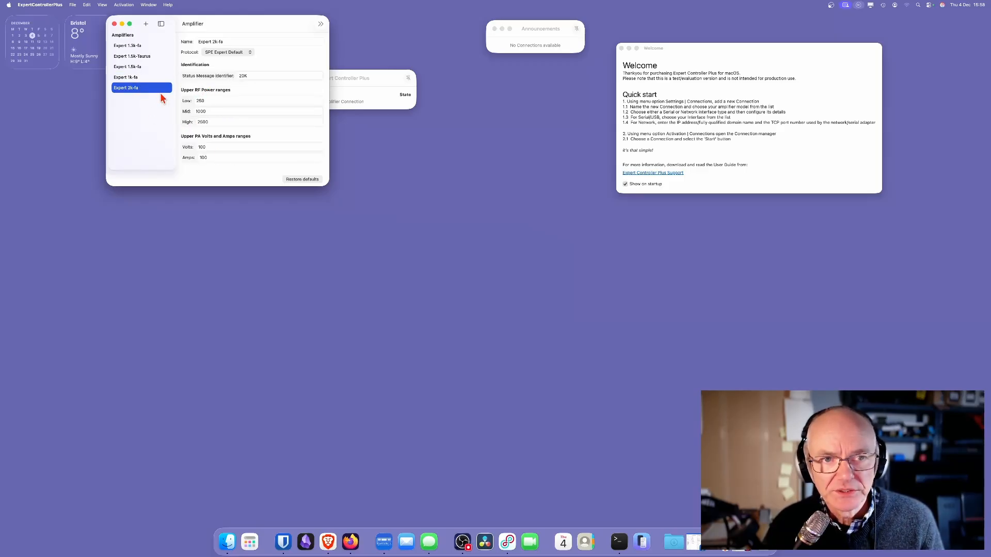
pyautogui.click(135, 47)
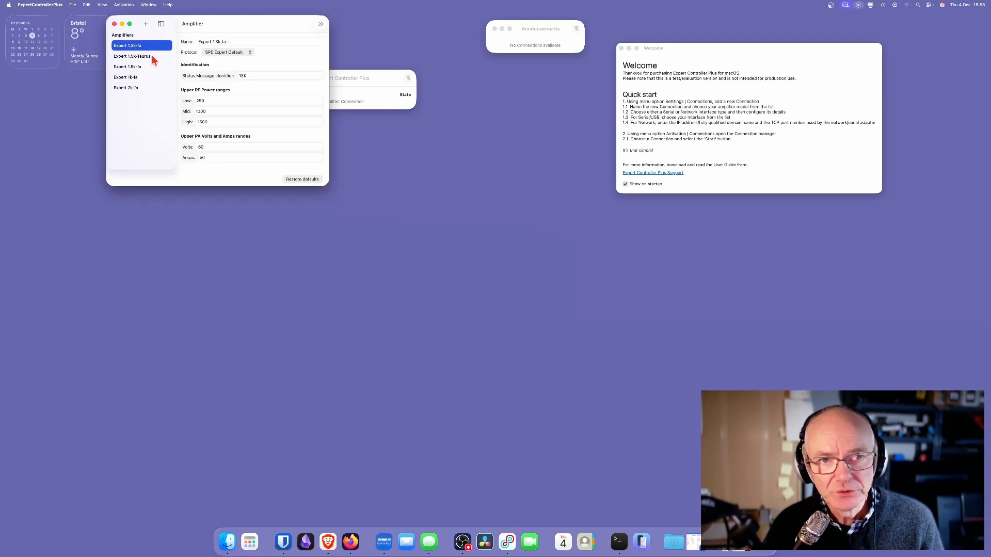
pyautogui.click(150, 55)
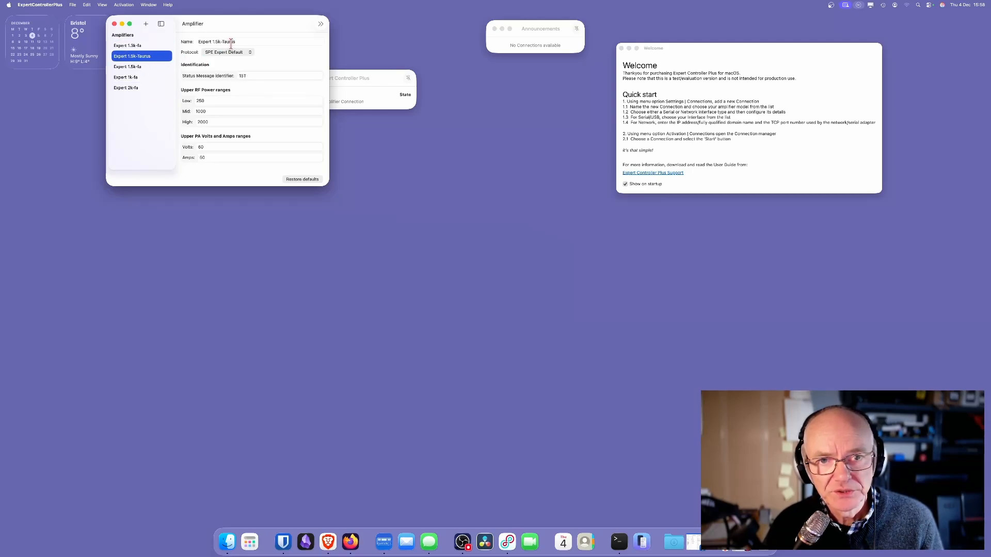
pyautogui.click(151, 78)
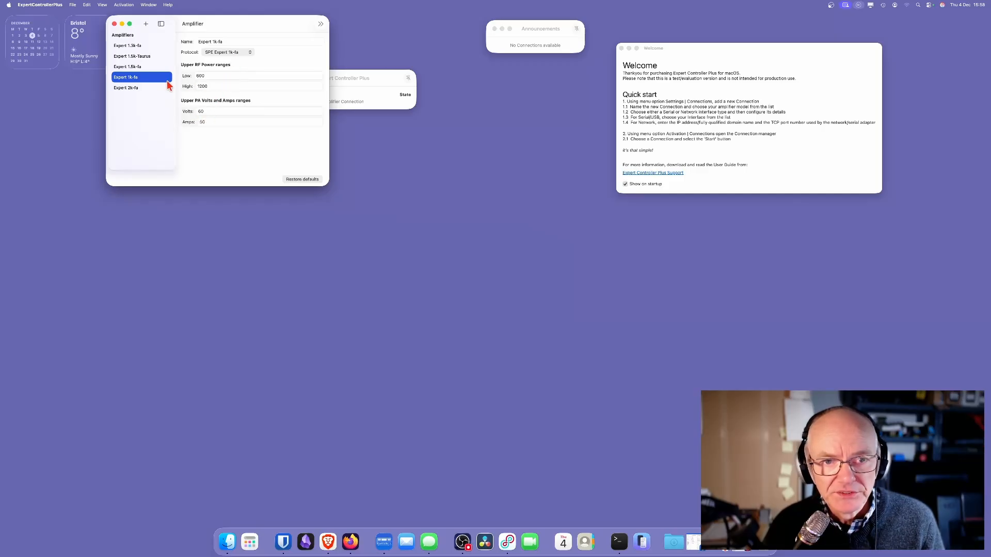
pyautogui.click(128, 47)
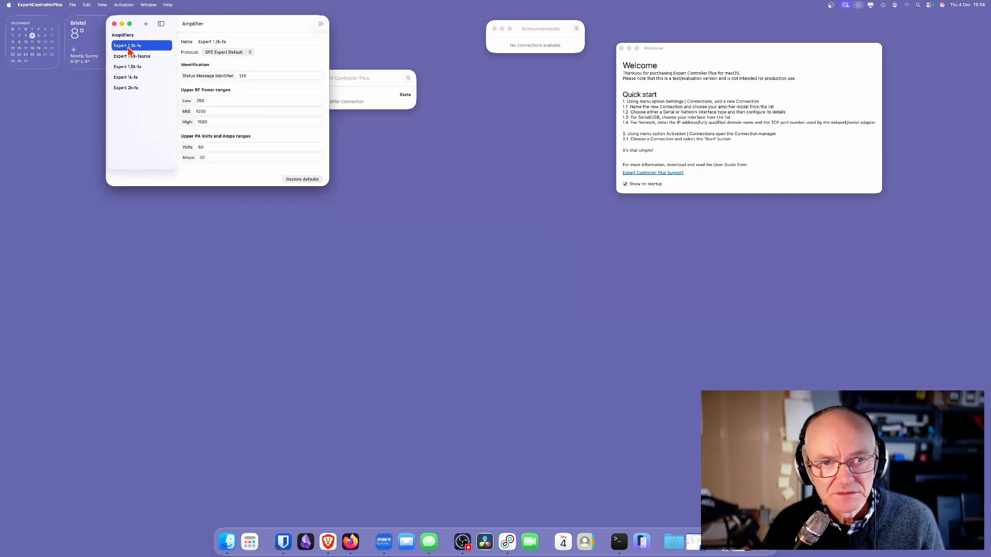
# Widen the amplifier list and delete all five amplifier definitions from it
pyautogui.moveTo(178, 41); pyautogui.dragTo(190, 40)
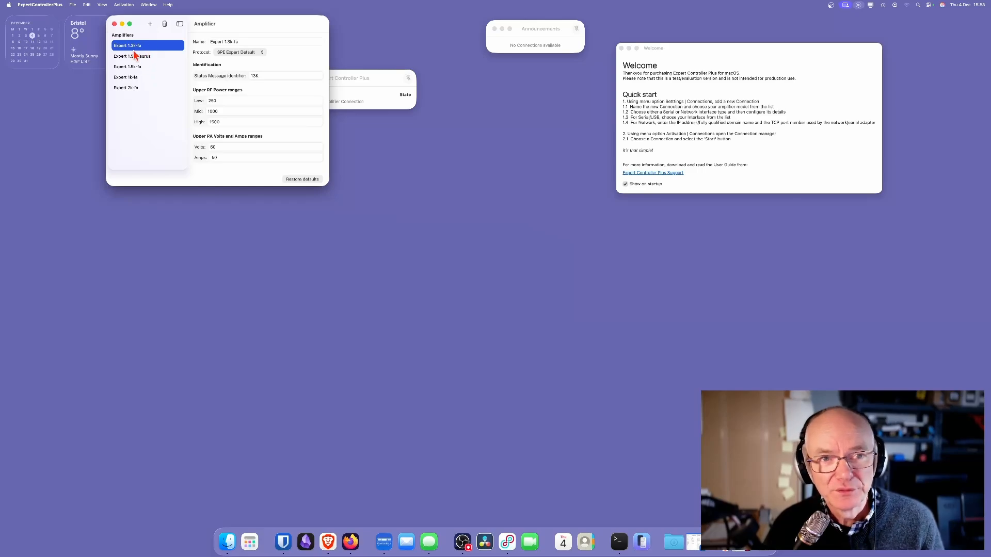
pyautogui.click(164, 24)
pyautogui.click(141, 46)
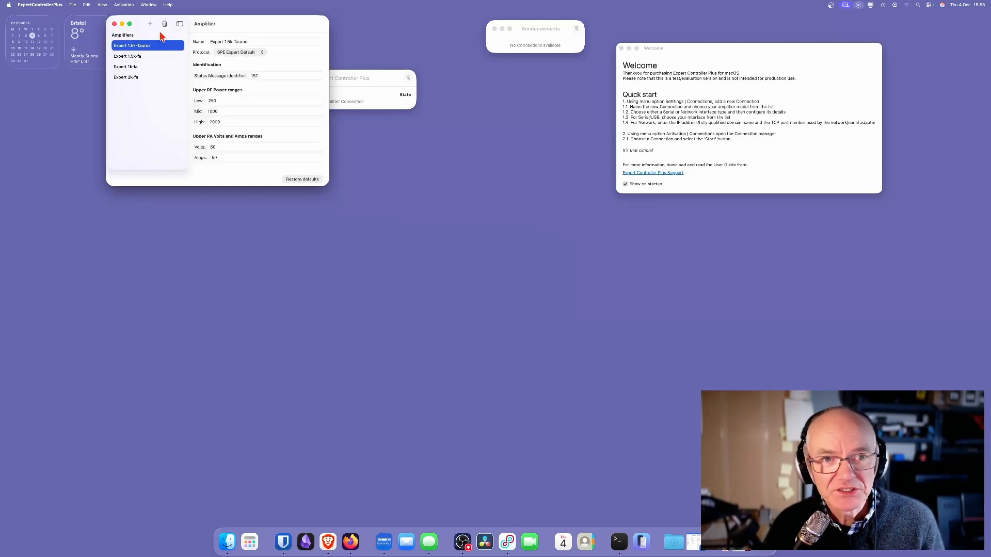
pyautogui.click(165, 25)
pyautogui.click(137, 46)
pyautogui.click(165, 25)
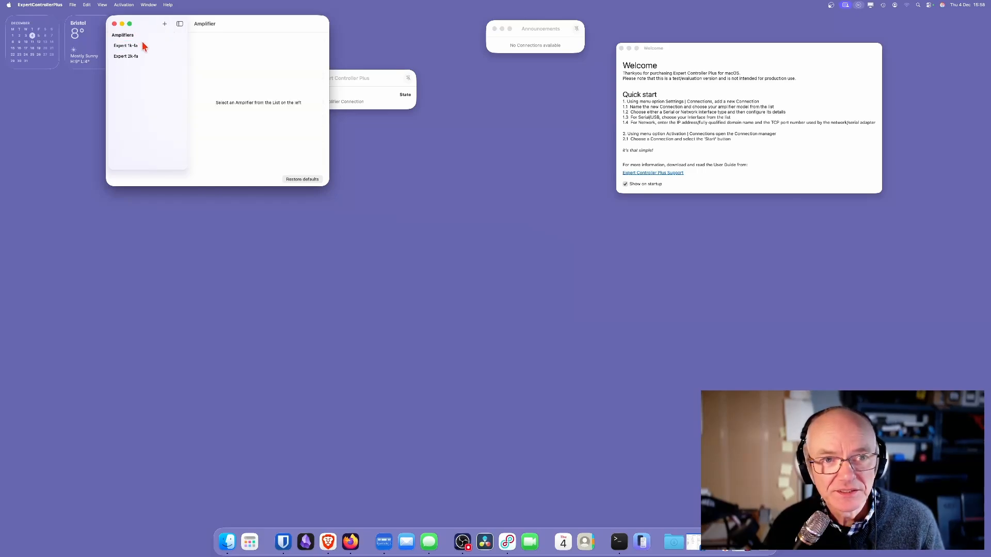
pyautogui.click(143, 45)
pyautogui.click(164, 25)
pyautogui.click(143, 45)
pyautogui.click(164, 25)
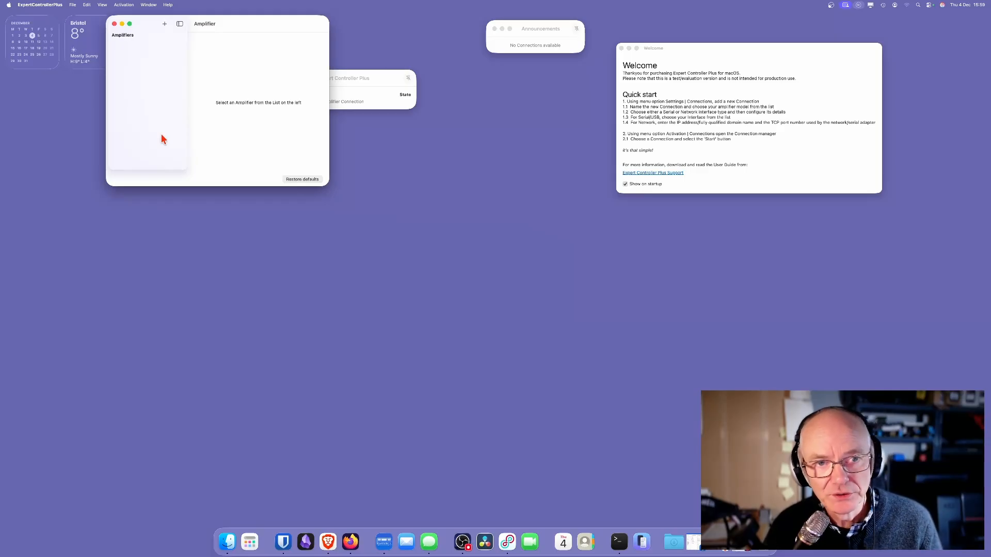
# Restore the default amplifier definitions and look through the entries in the list
pyautogui.click(313, 180)
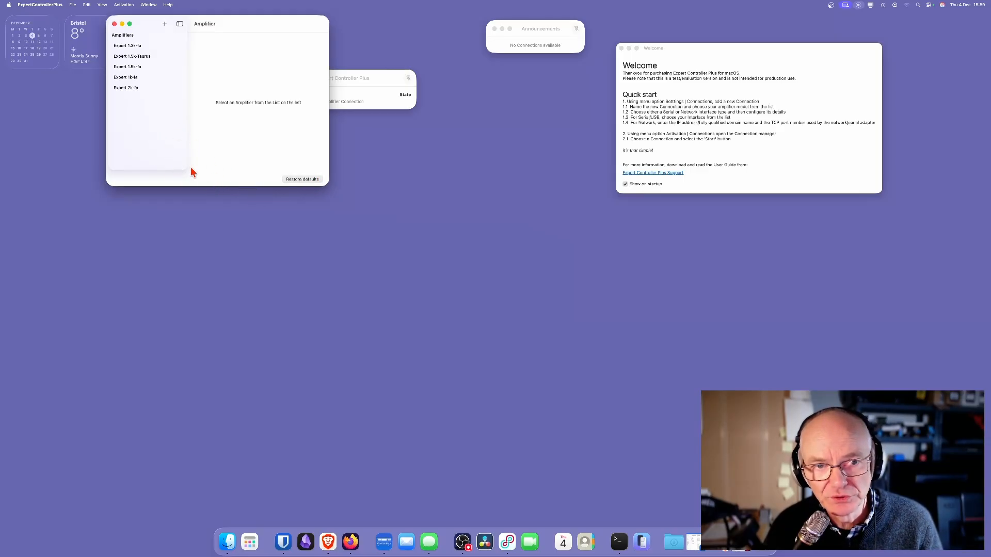
pyautogui.click(133, 56)
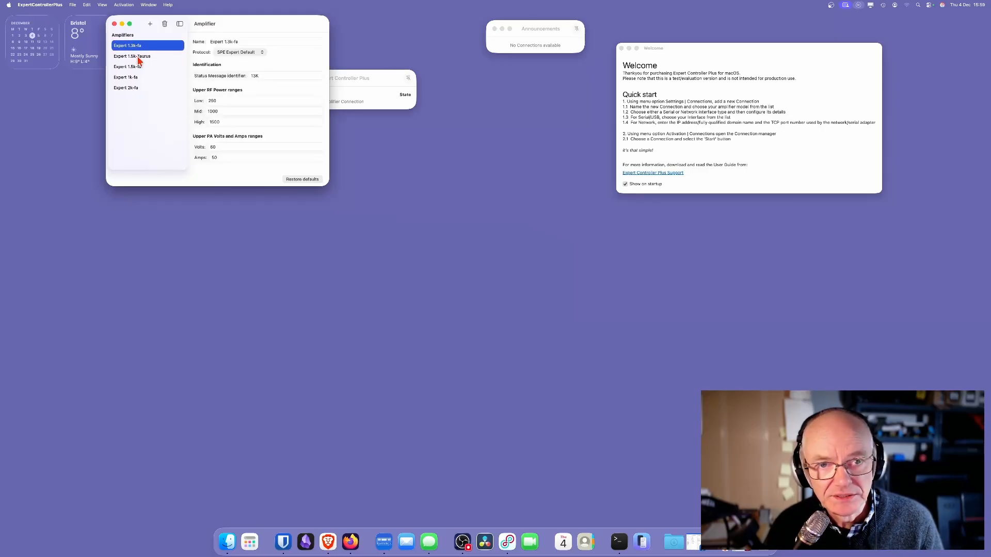
pyautogui.click(137, 67)
pyautogui.click(135, 78)
pyautogui.click(134, 88)
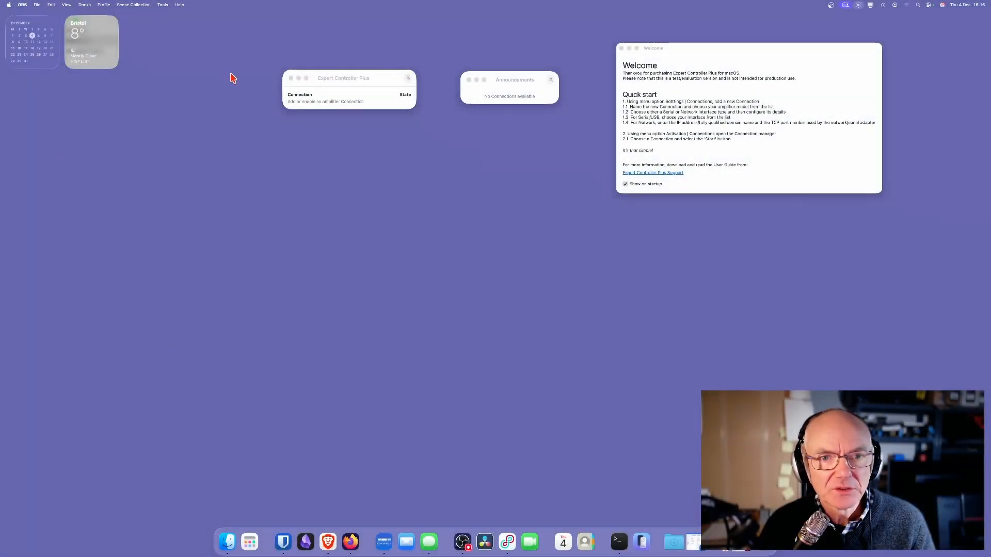
# Open the connection settings and move their window slightly further into the desktop
pyautogui.click(653, 66)
pyautogui.click(49, 7)
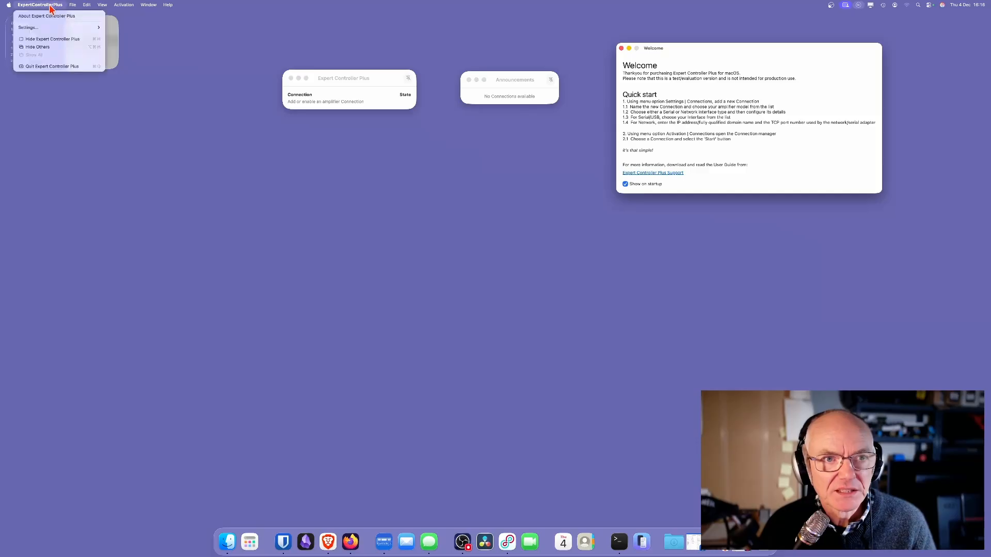
pyautogui.moveTo(93, 28)
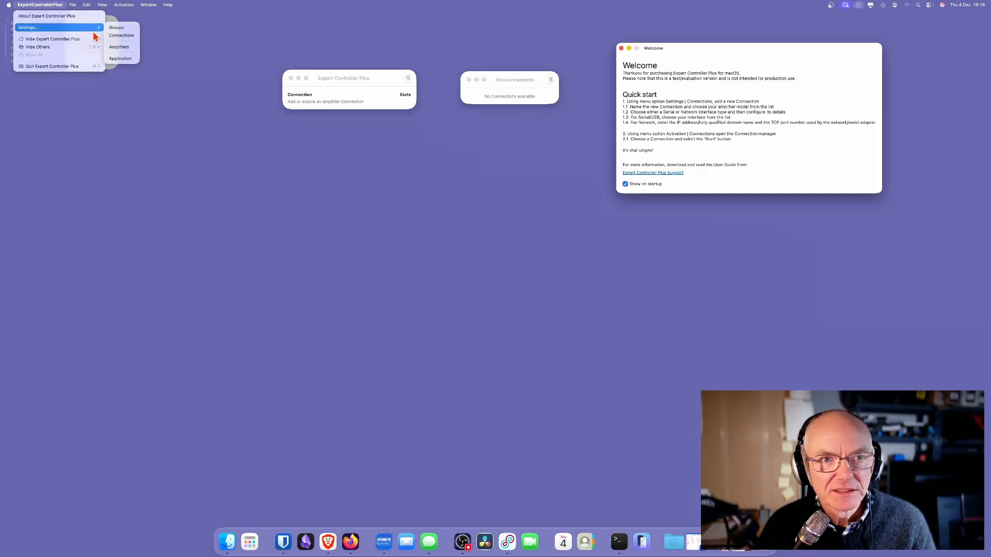
pyautogui.click(122, 36)
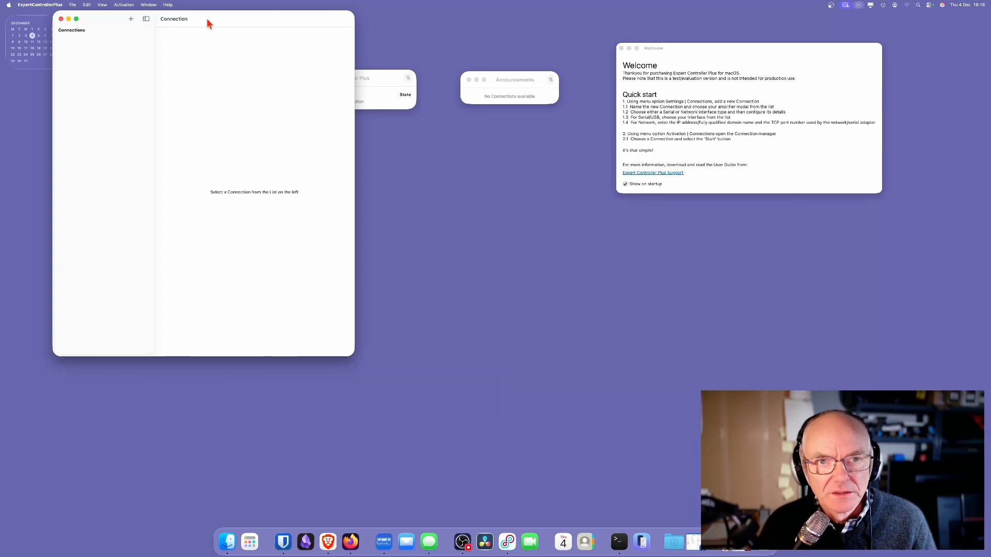
pyautogui.moveTo(206, 18); pyautogui.dragTo(239, 32)
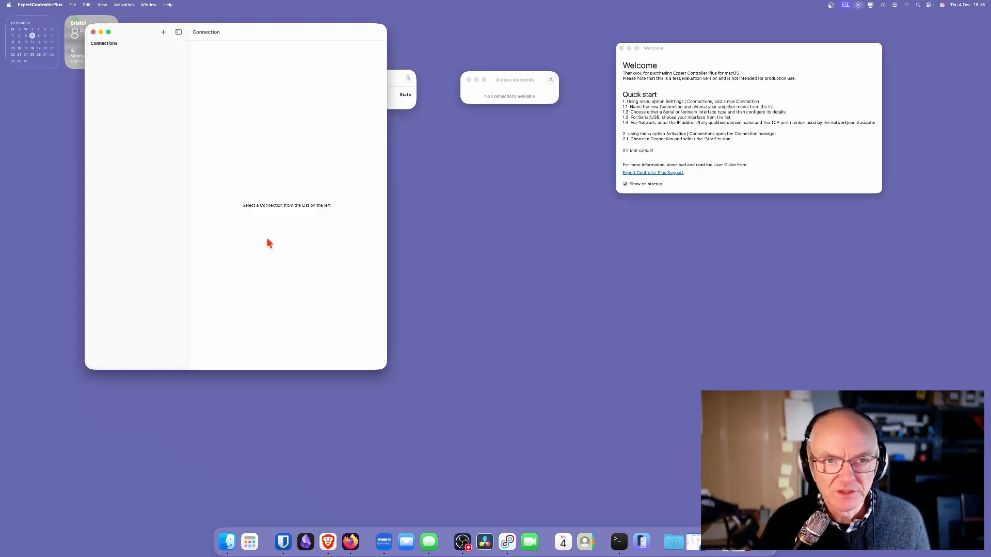
# Add a new connection and name it Expert 1.3-ka
pyautogui.click(163, 32)
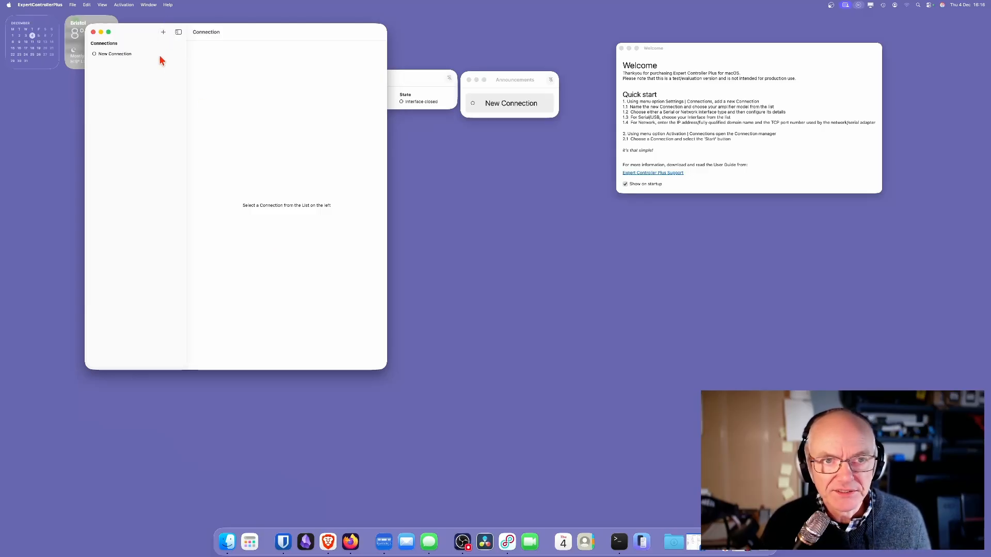
pyautogui.click(116, 58)
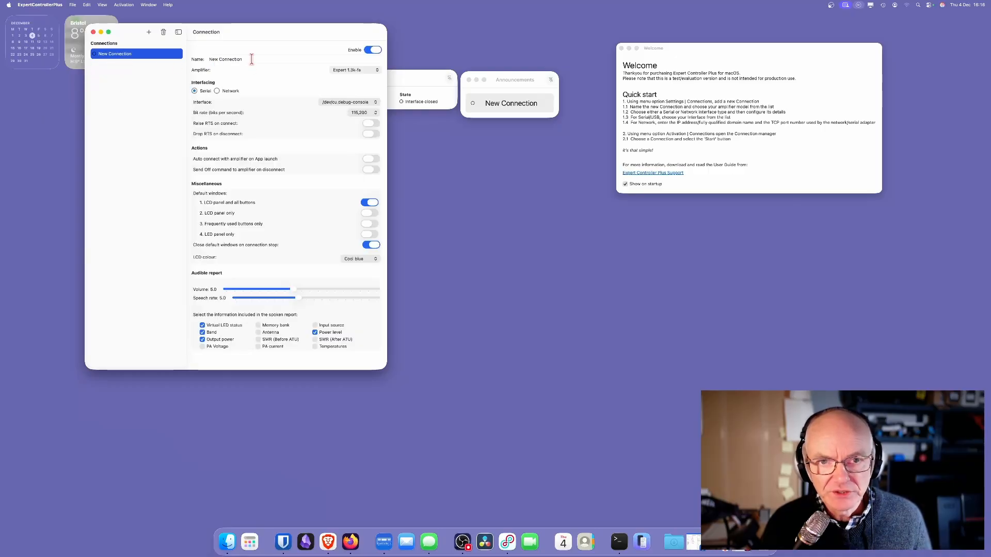
pyautogui.click(245, 58)
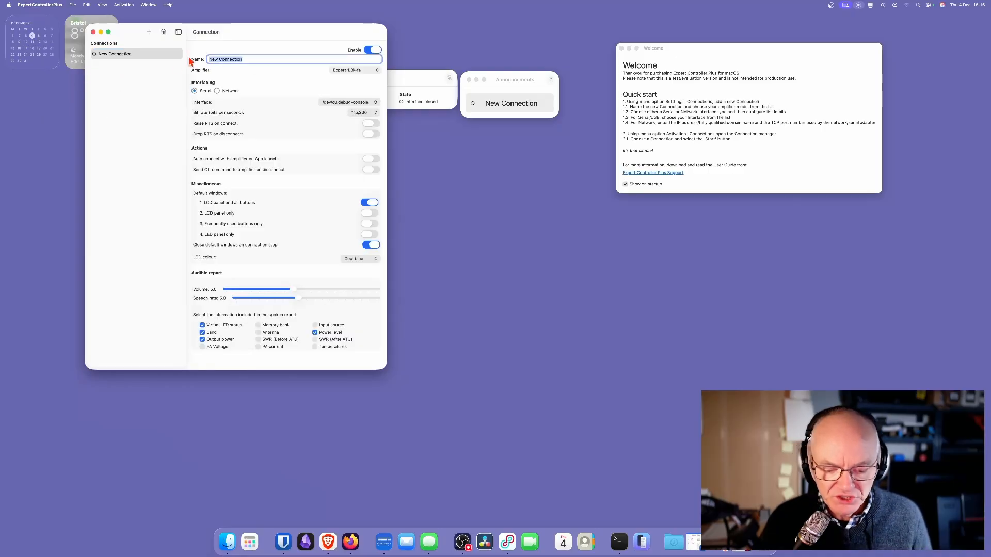
pyautogui.write('Expert')
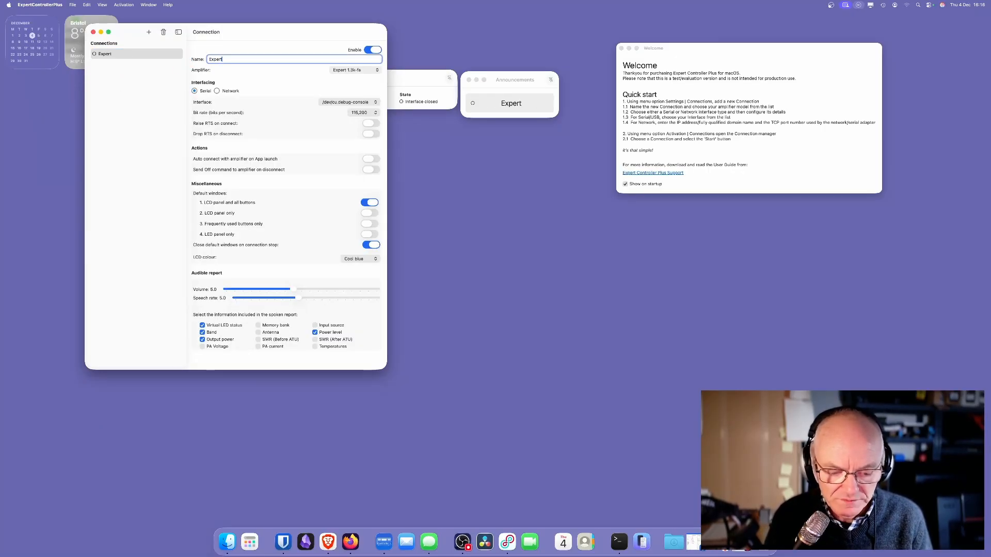
pyautogui.write(' 1.3')
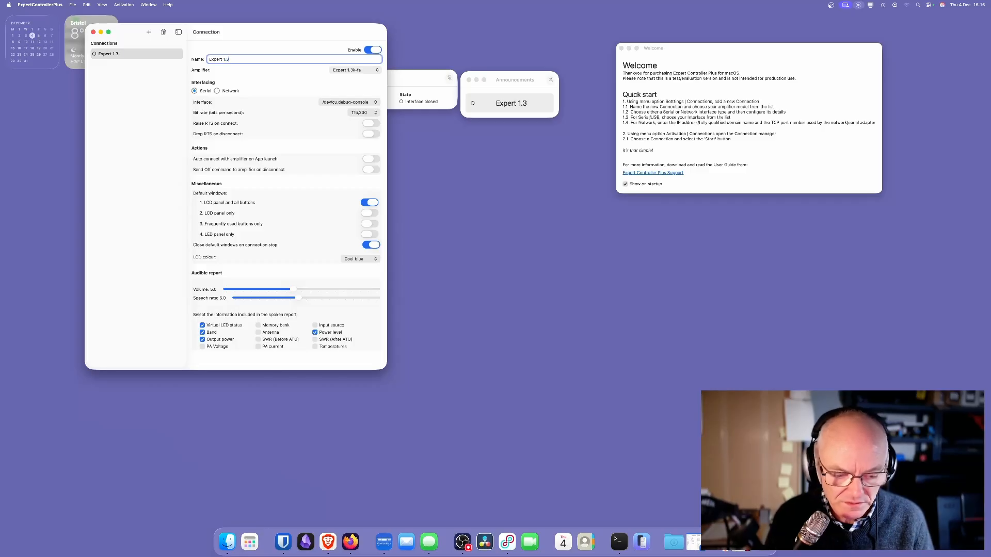
pyautogui.write('-ka')
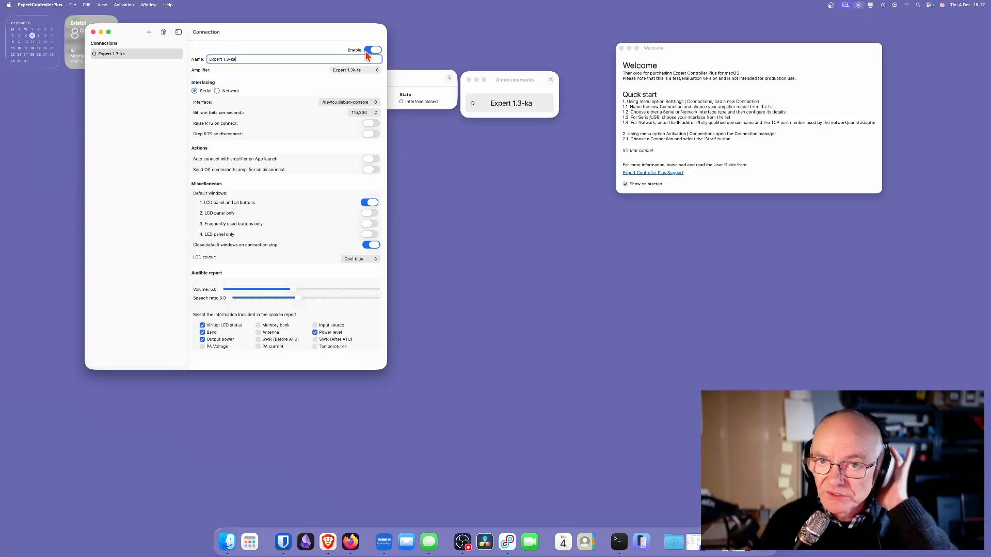
# Assign the Expert 1.3k-fa amplifier and the /dev/cu.usbserial serial interface to the Expert 1.3-ka connection
pyautogui.click(344, 70)
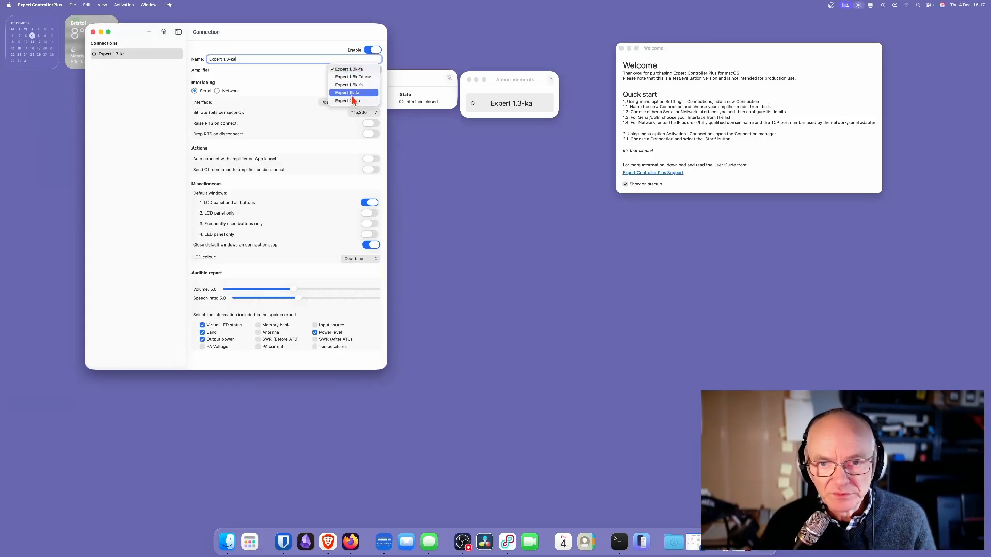
pyautogui.click(365, 71)
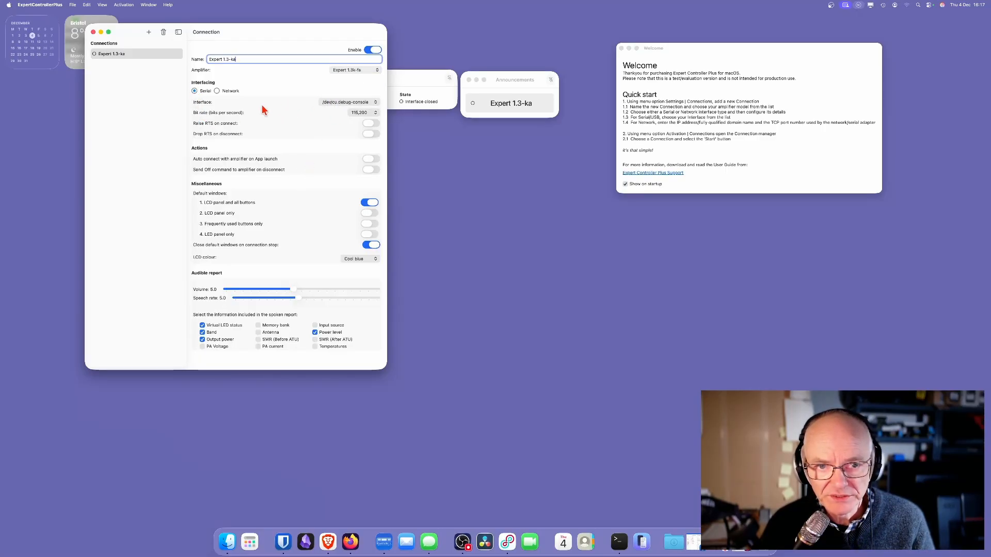
pyautogui.click(349, 103)
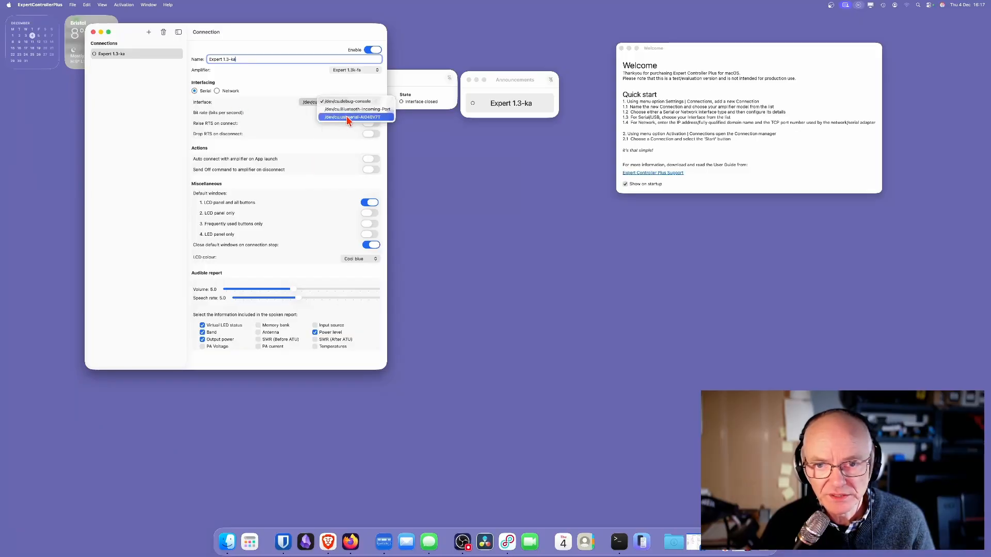
pyautogui.click(348, 117)
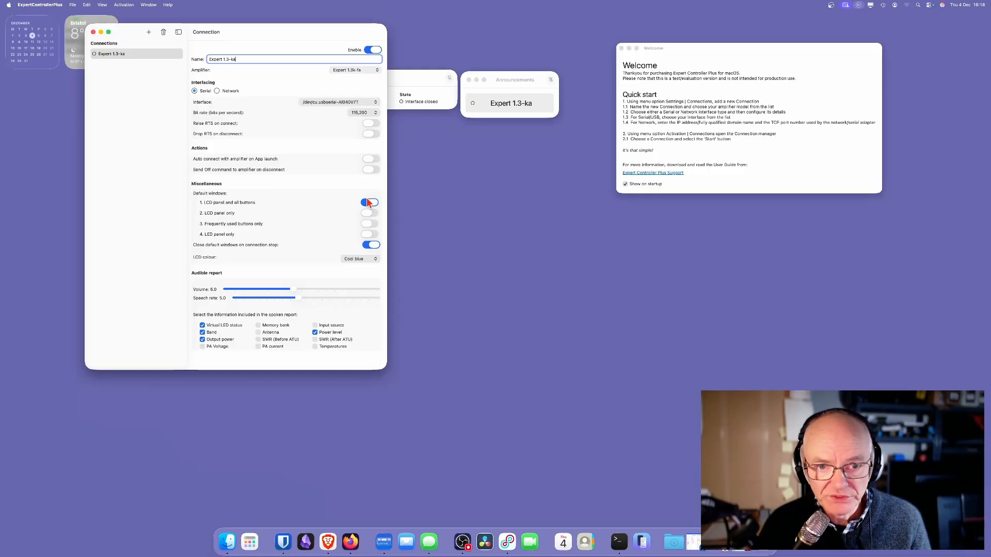
# Enable automatic connection with the amplifier on app launch for the Expert 1.3-ka connection
pyautogui.click(371, 158)
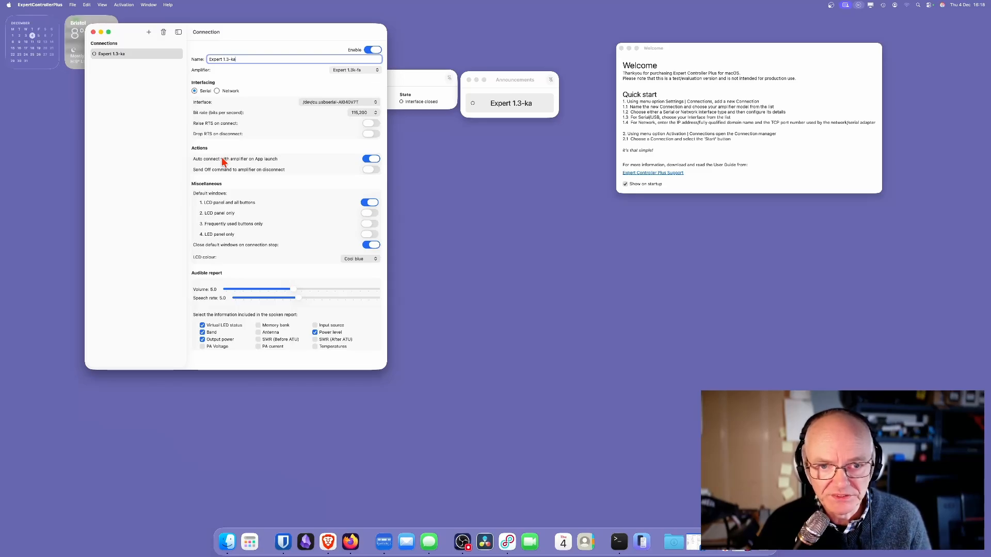
# Disable automatic connection with the amplifier on app launch for the Expert 1.3-ka connection
pyautogui.click(371, 159)
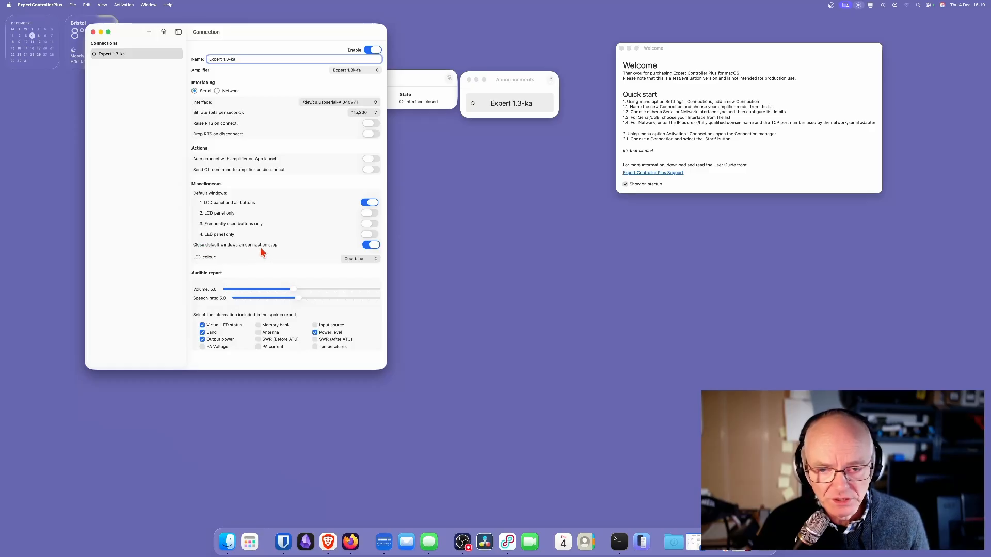
# Try the other default window options for the connection and return to LCD panel and all buttons only
pyautogui.click(371, 213)
pyautogui.click(371, 224)
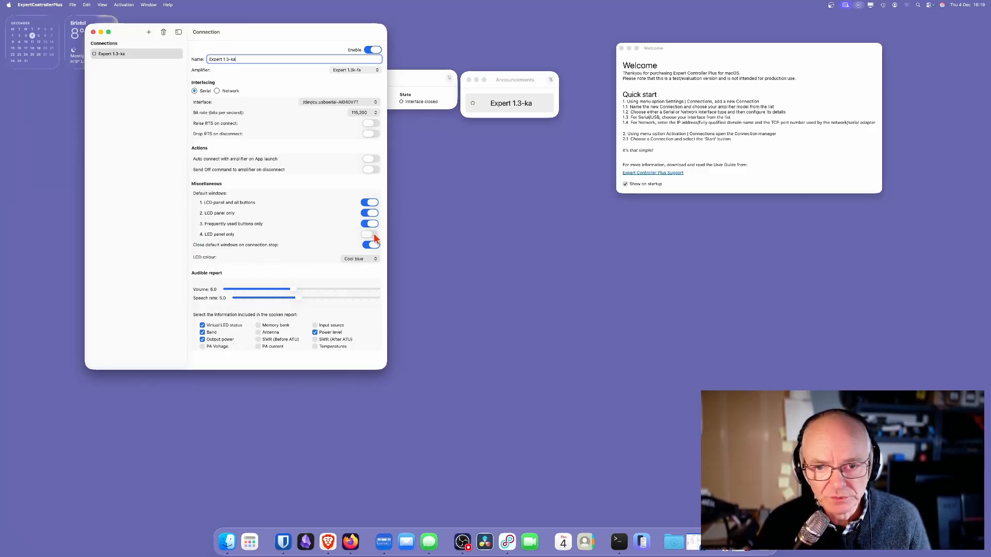
pyautogui.click(371, 234)
pyautogui.click(371, 234)
pyautogui.click(370, 213)
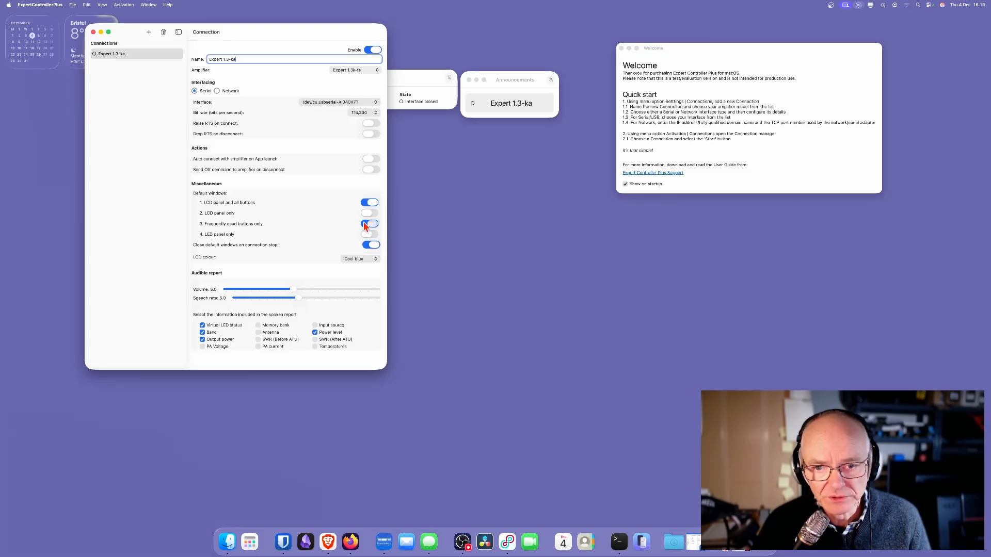
pyautogui.click(371, 224)
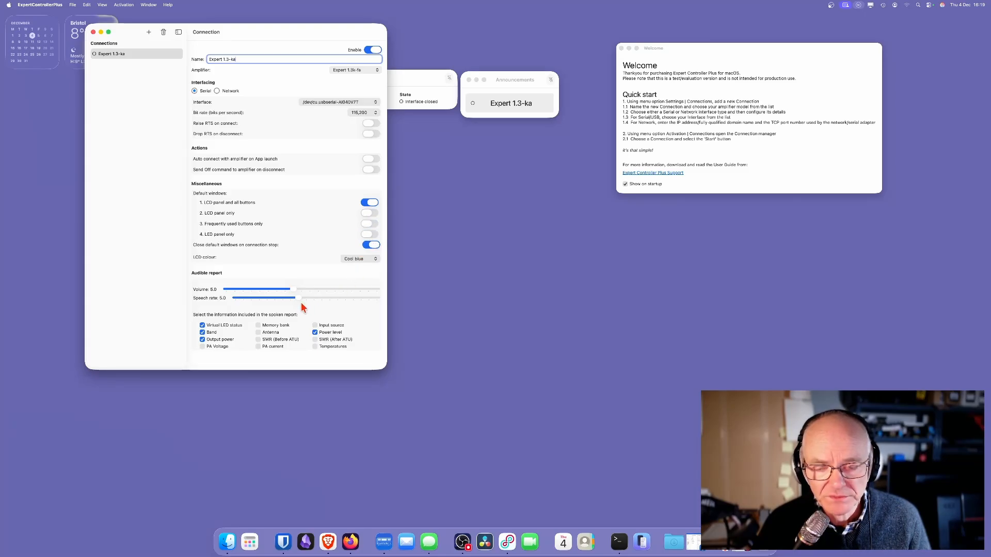
pyautogui.click(369, 202)
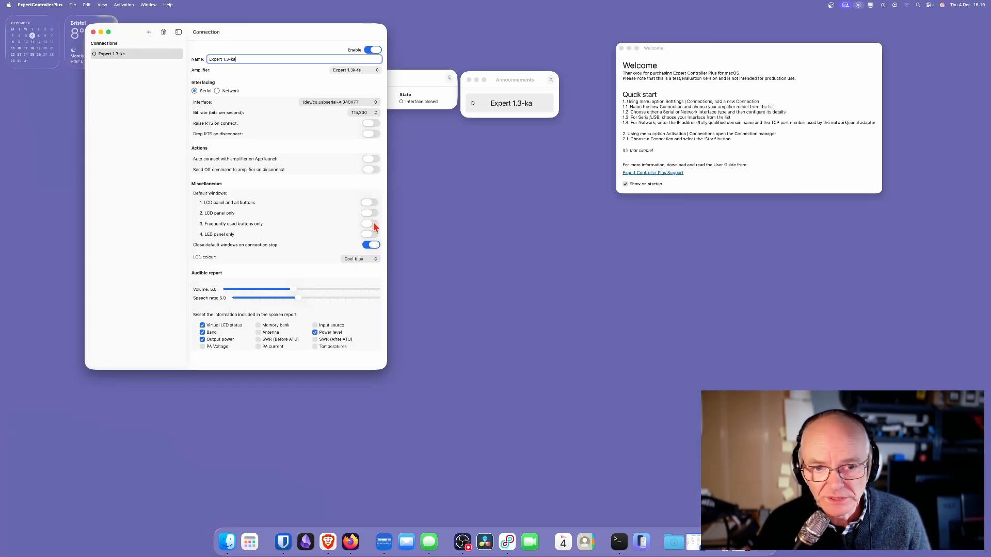
pyautogui.click(371, 224)
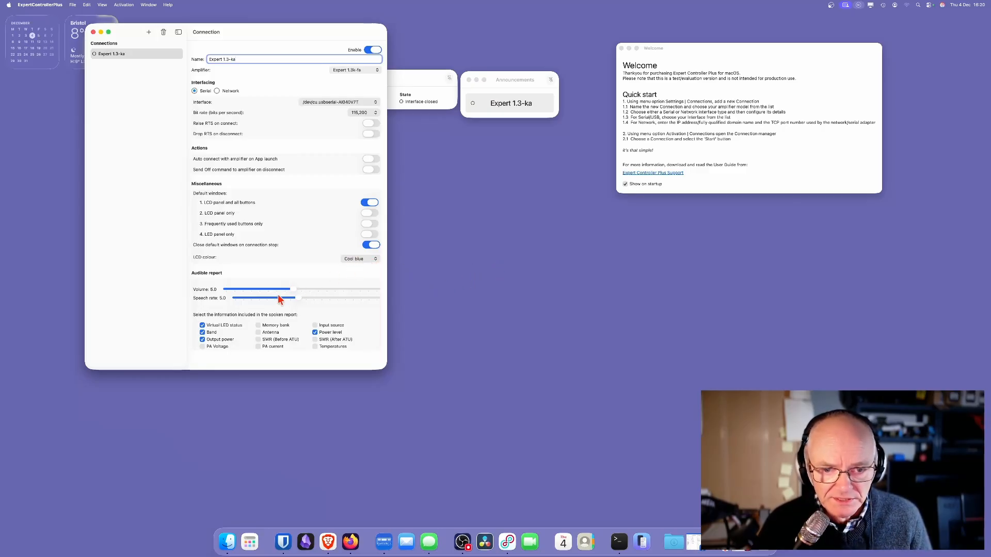
# Review the LCD colour choices, and set the audible report's volume to 8.5 and speech rate to 6.5
pyautogui.click(371, 259)
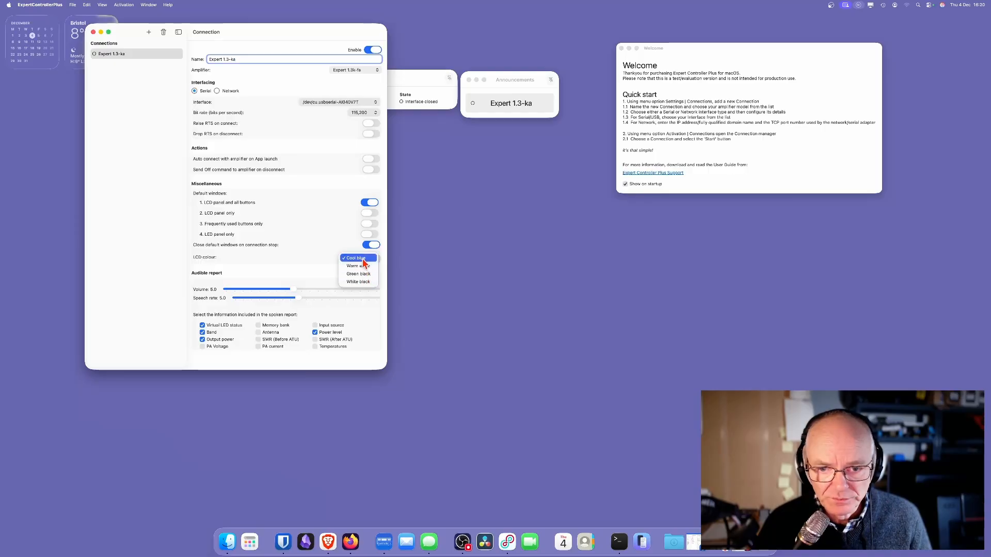
pyautogui.click(320, 270)
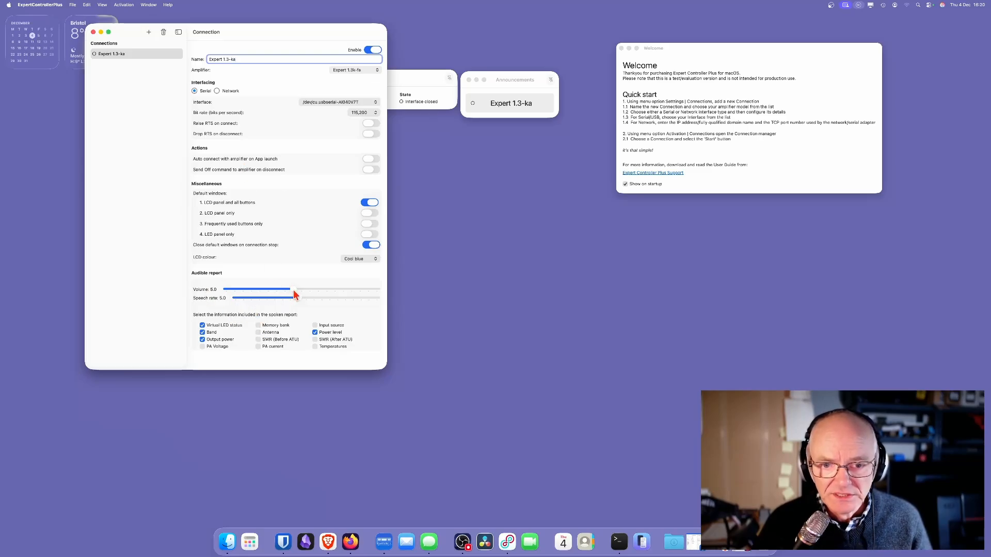
pyautogui.moveTo(293, 292); pyautogui.dragTo(314, 298)
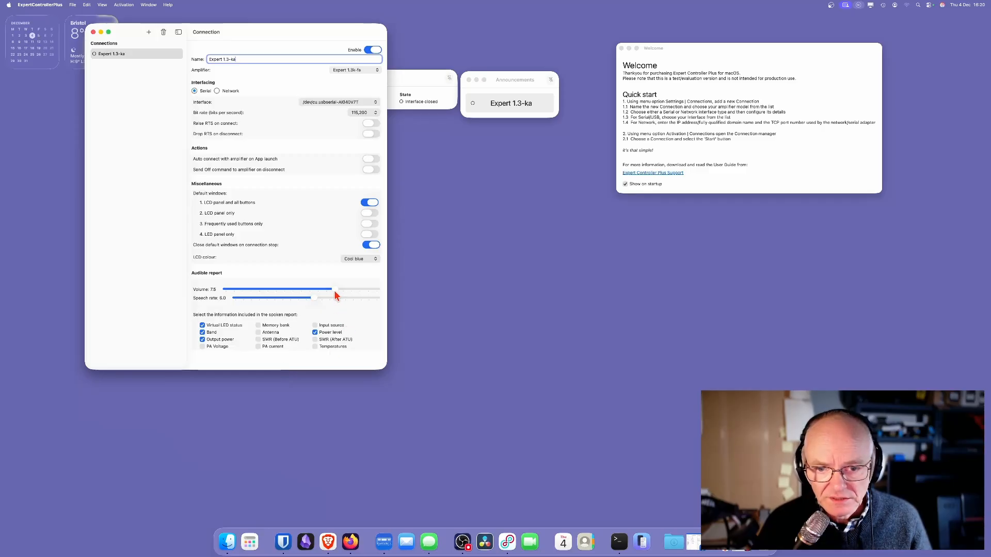
pyautogui.moveTo(336, 292)
pyautogui.mouseDown()
pyautogui.moveTo(350, 290)
pyautogui.moveTo(314, 301)
pyautogui.moveTo(323, 303)
pyautogui.mouseUp()
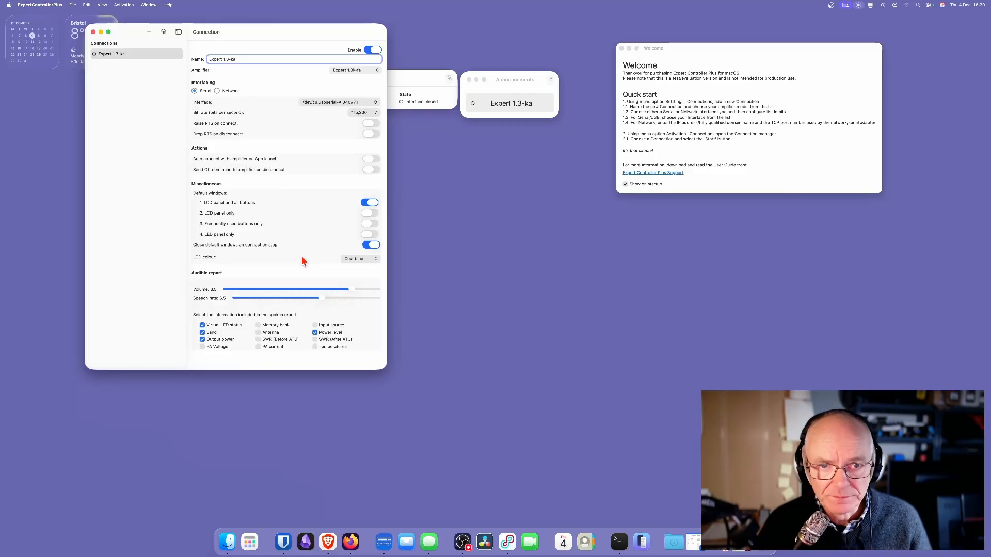
# Switch the connection's interfacing to Network and rename it Expert 1.3-ka - Networked
pyautogui.click(217, 91)
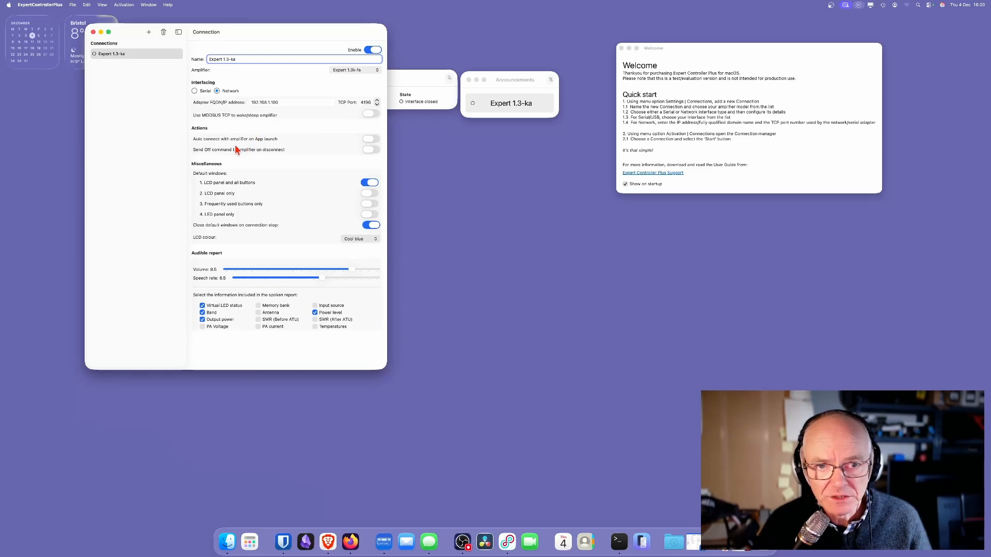
pyautogui.click(287, 103)
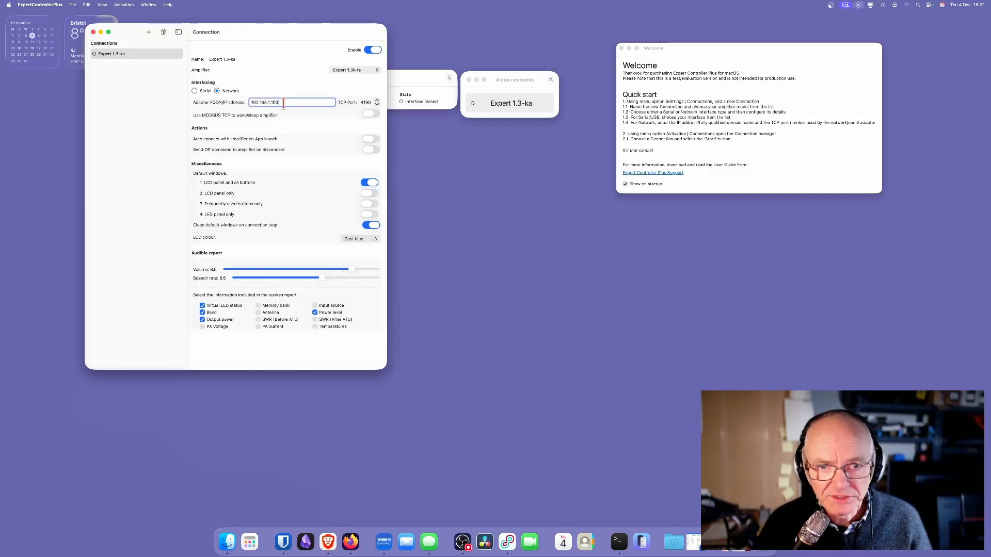
pyautogui.moveTo(284, 103); pyautogui.dragTo(245, 105)
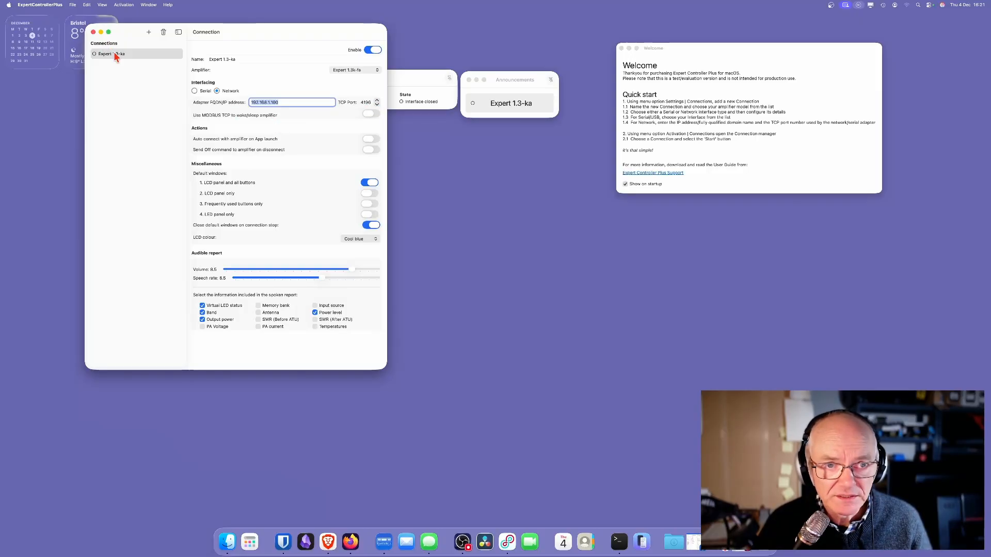
pyautogui.click(256, 61)
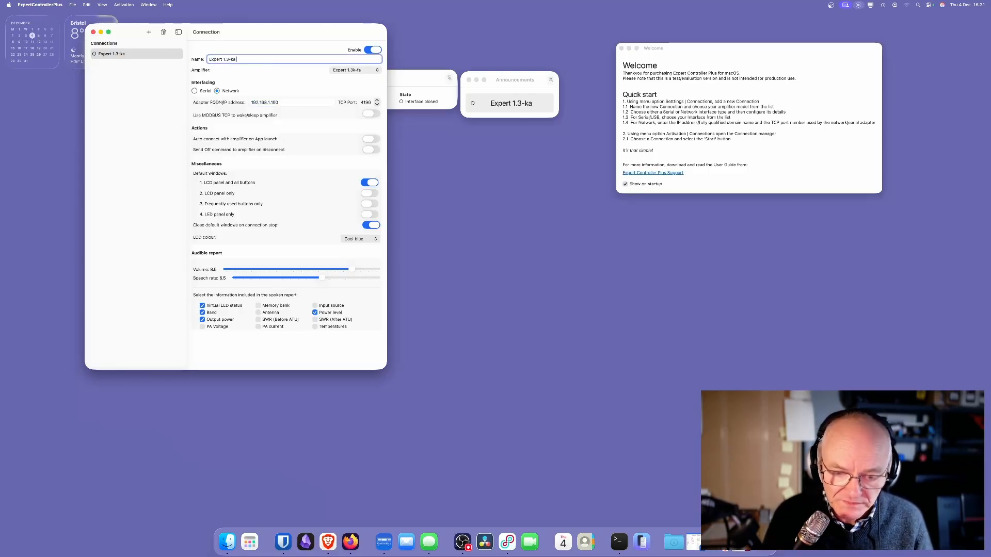
pyautogui.write('-')
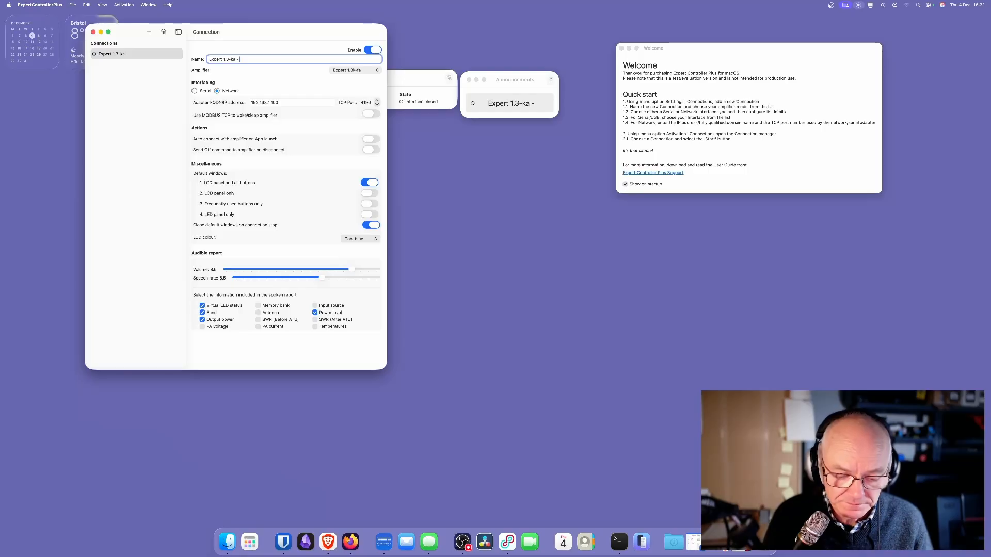
pyautogui.write(' Networked')
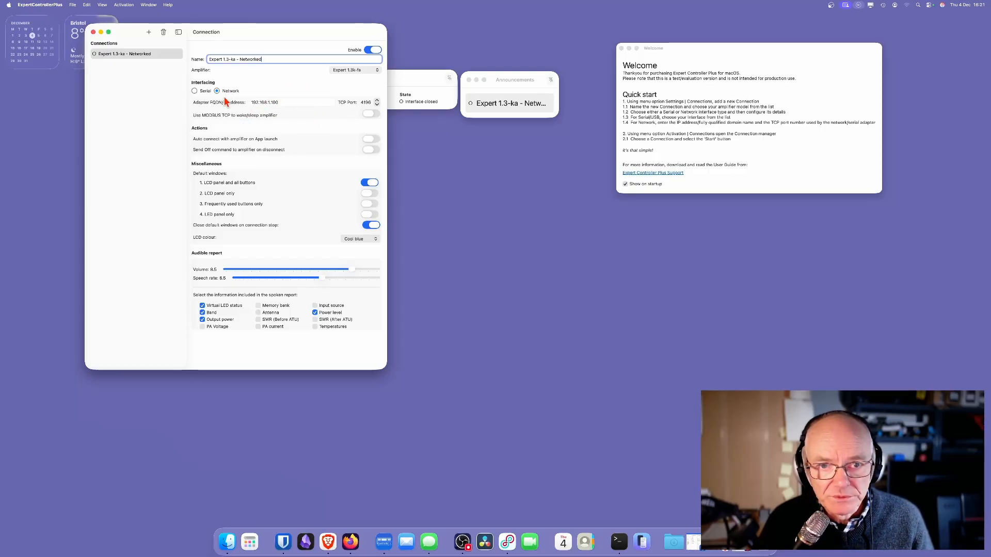
# Set the network adapter's IP address to 172.24.11.104
pyautogui.press('Tab')
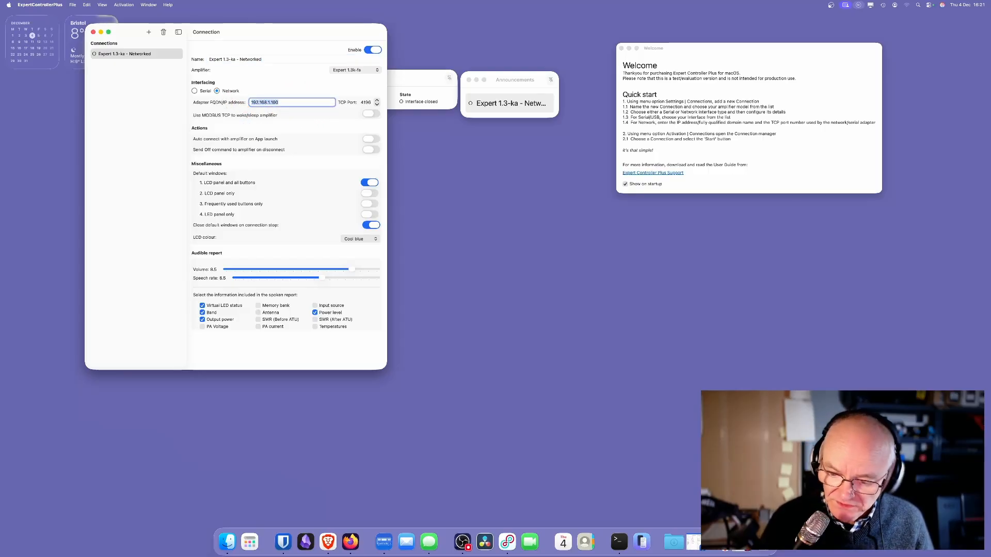
pyautogui.write('172.2')
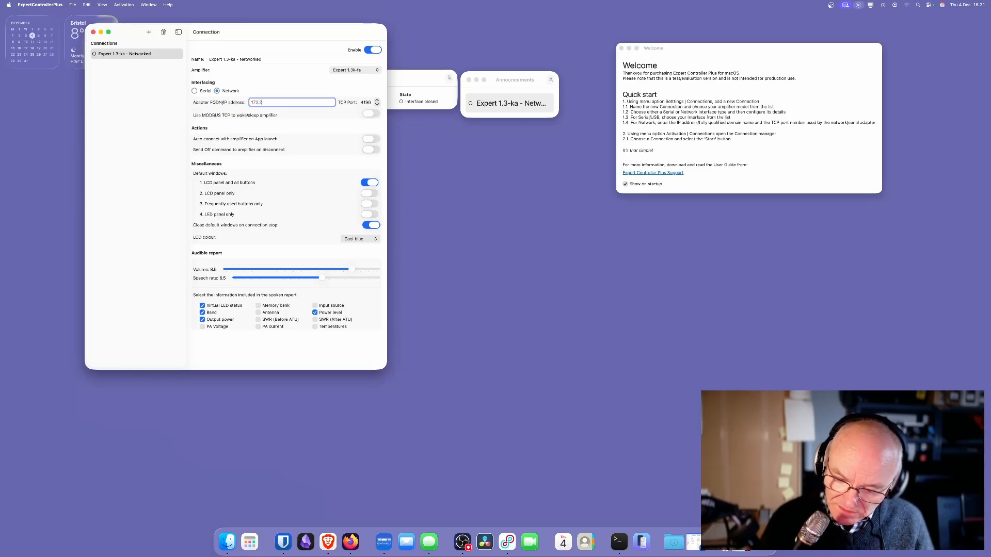
pyautogui.write('4.11')
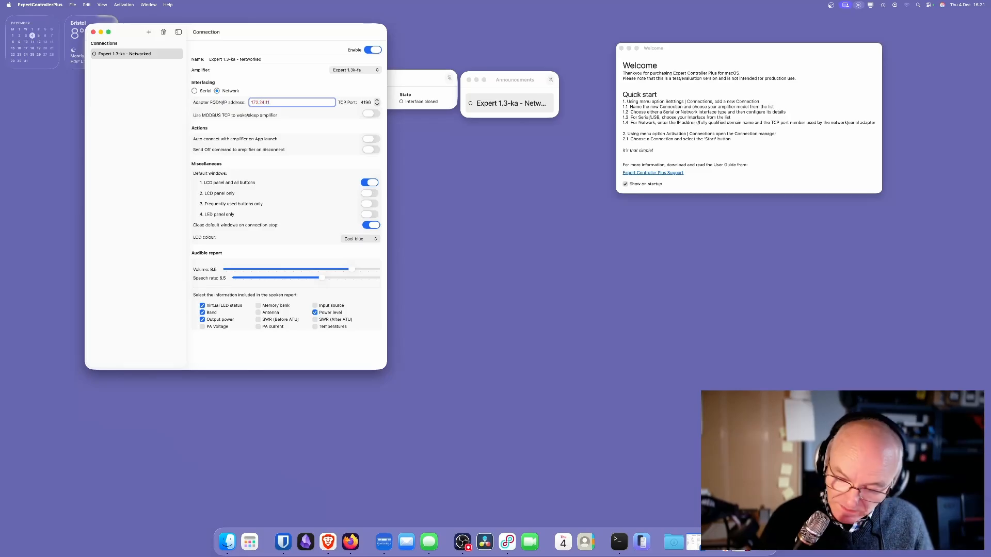
pyautogui.write('.104')
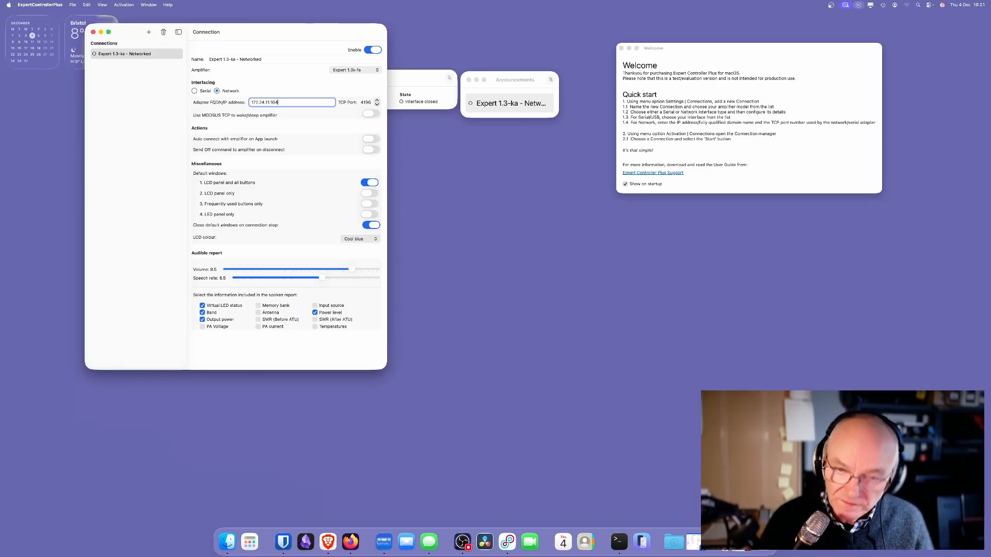
# Raise the network adapter's TCP port to 4230
pyautogui.click(376, 101)
pyautogui.click(376, 101)
pyautogui.click(377, 101)
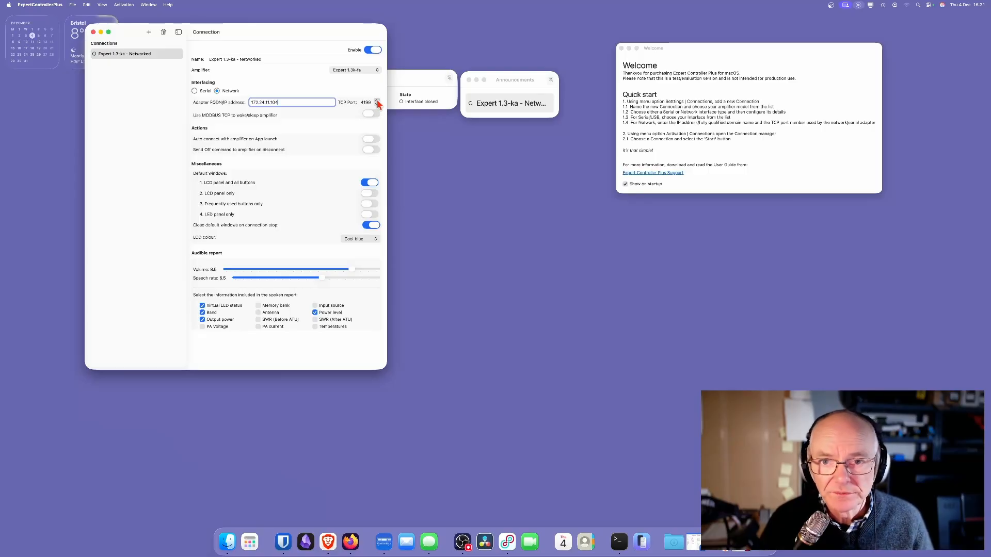
pyautogui.click(377, 100)
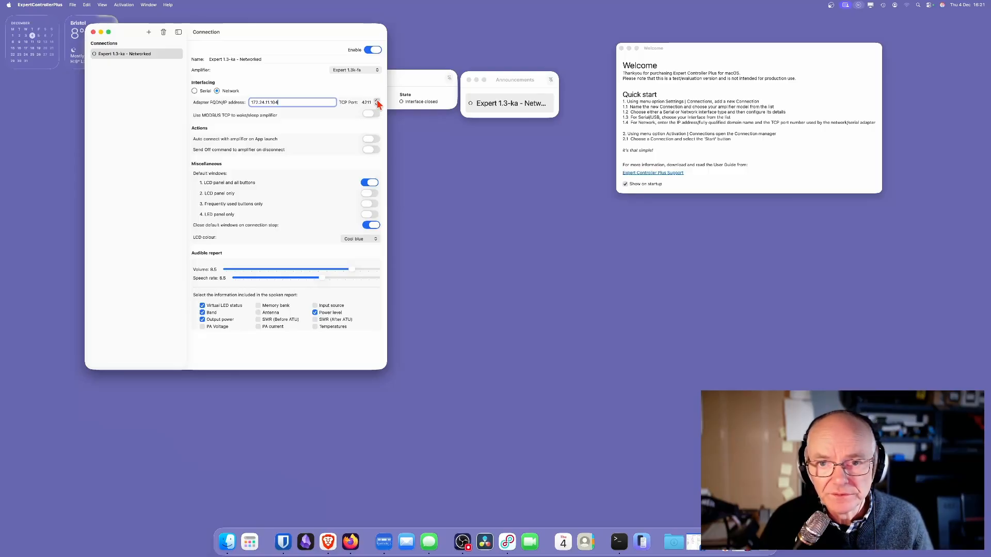
pyautogui.click(377, 101)
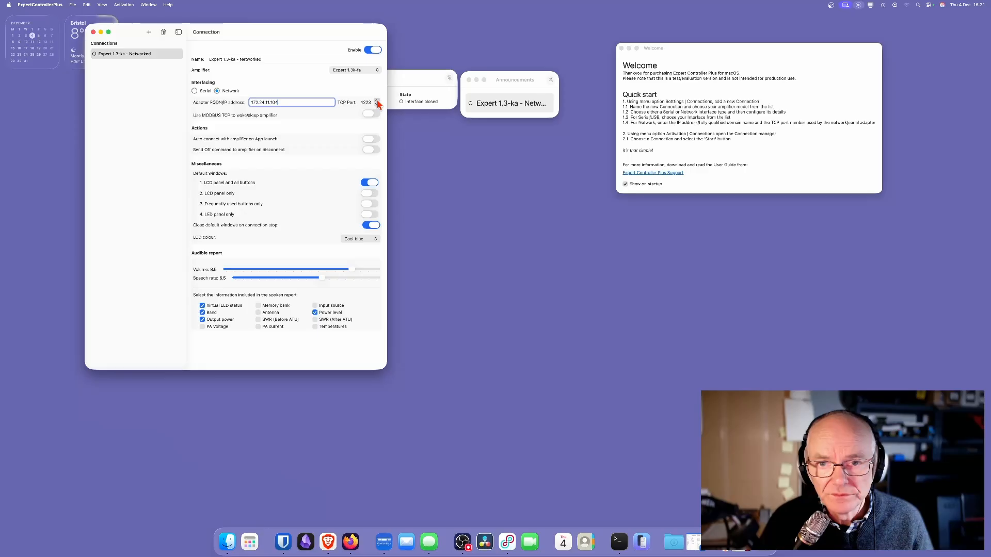
pyautogui.click(377, 101)
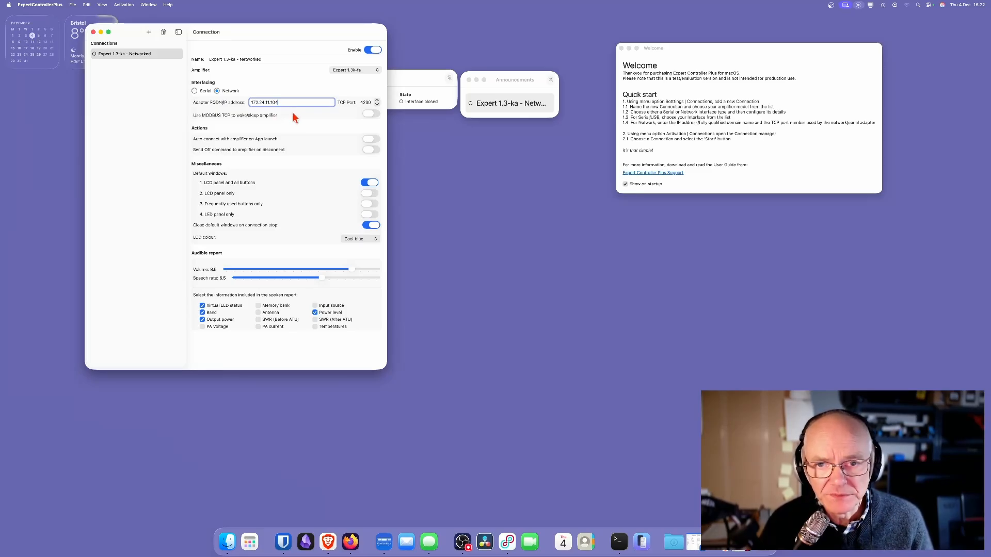
# Try MODBUS TCP wake/sleep for the amplifier with the window widened, switching the Wake command off and on, and disable MODBUS again
pyautogui.click(370, 115)
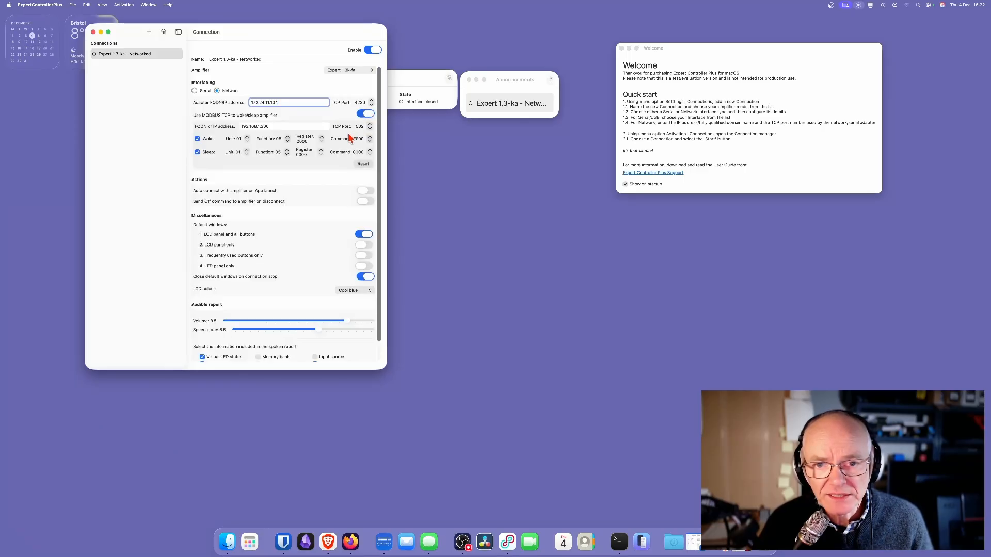
pyautogui.moveTo(386, 140); pyautogui.dragTo(403, 141)
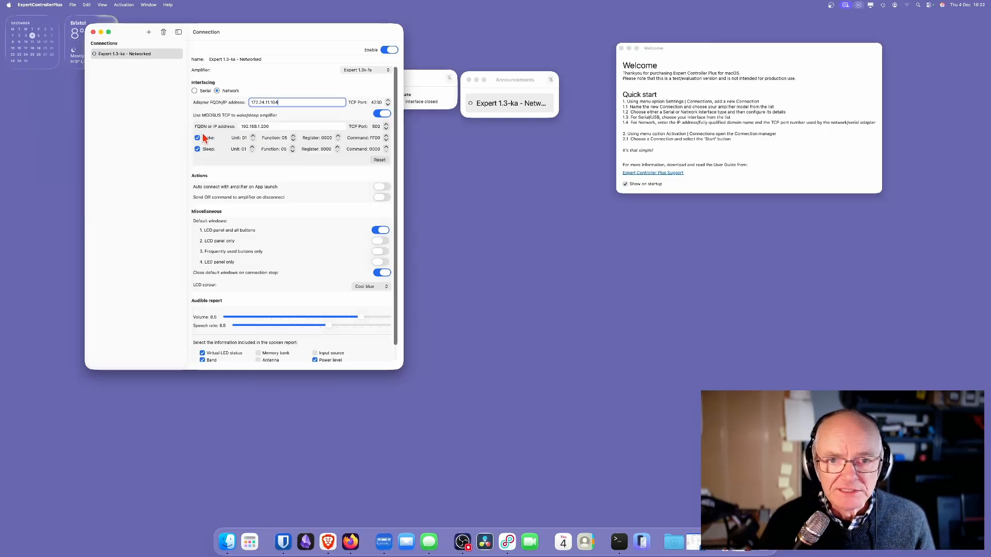
pyautogui.click(277, 127)
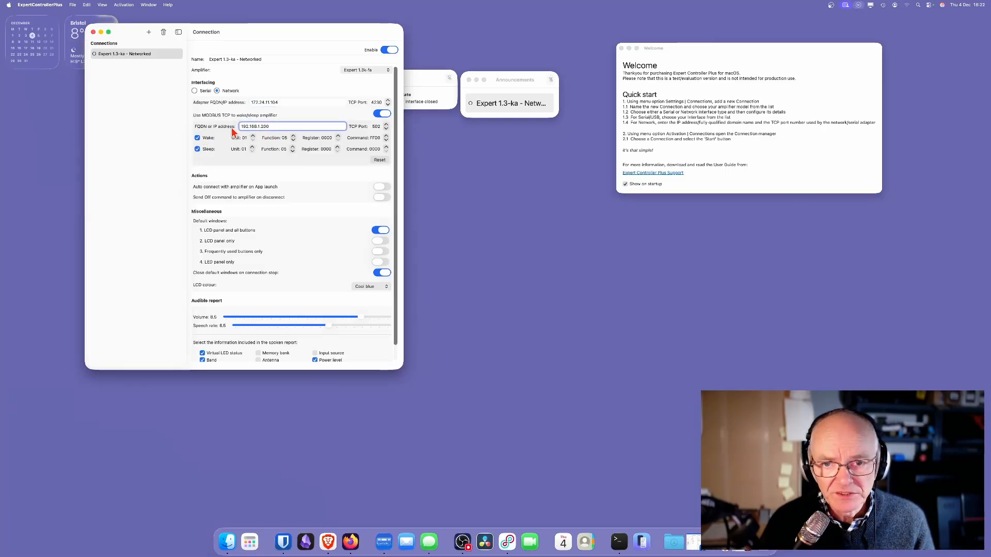
pyautogui.click(197, 138)
pyautogui.click(198, 149)
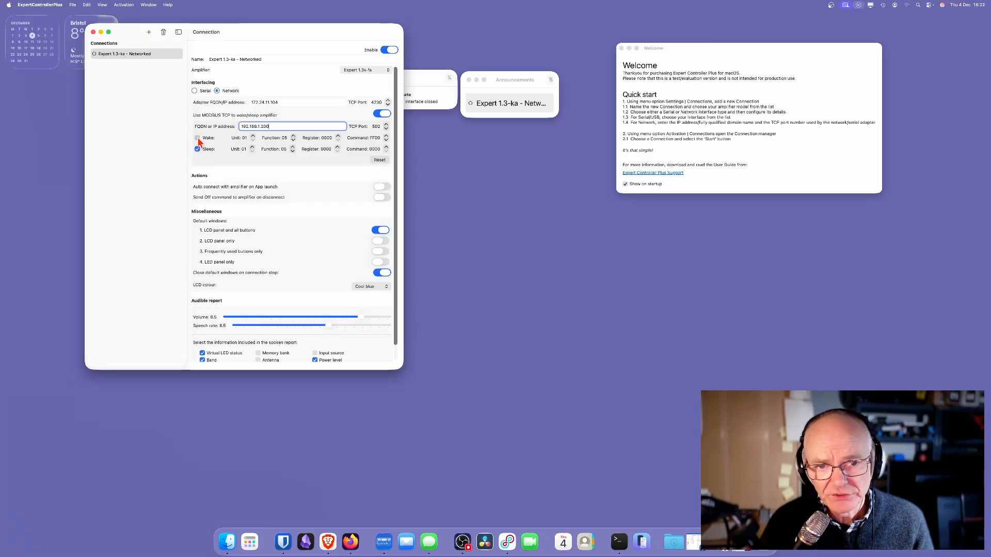
pyautogui.click(198, 138)
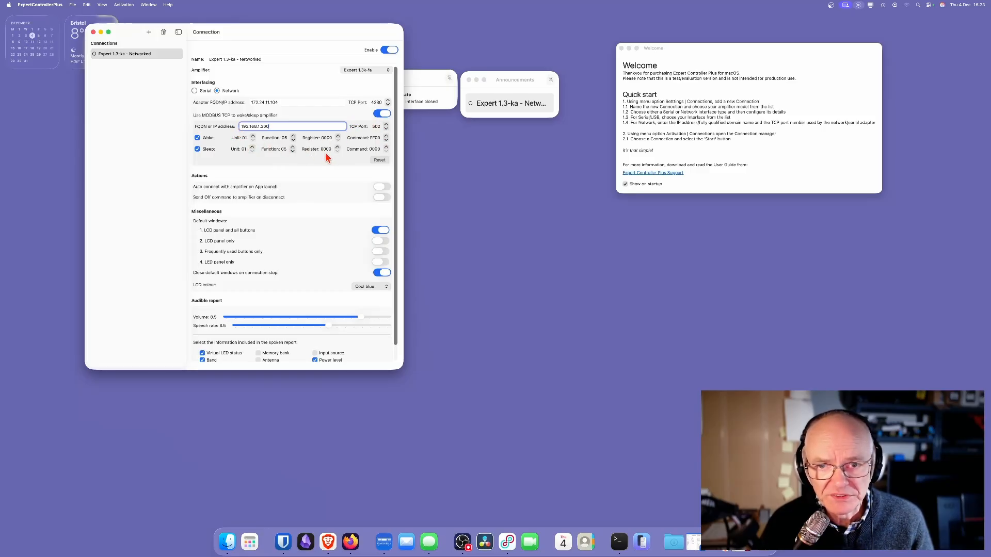
pyautogui.click(381, 113)
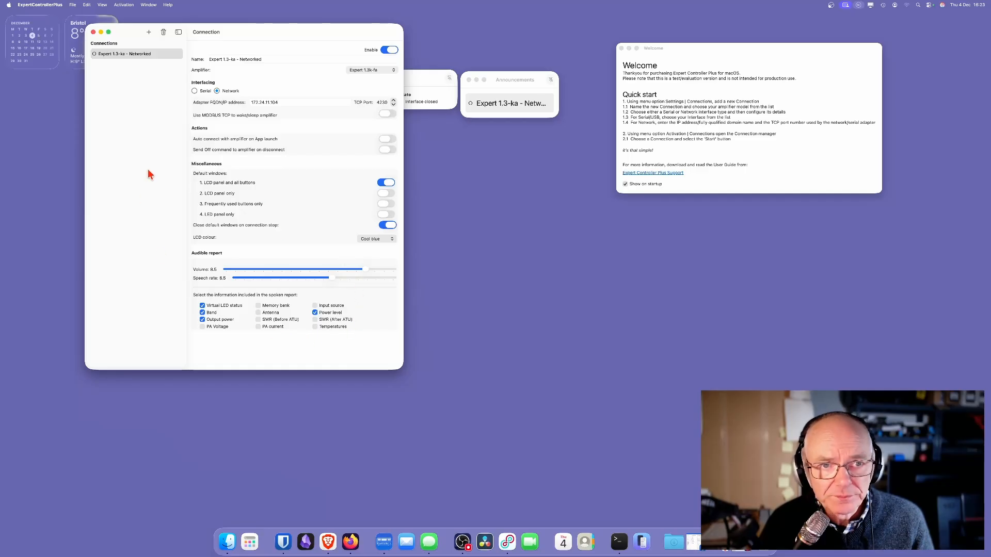
# Add a second connection and name it Expert 1.3k -Serial
pyautogui.click(148, 32)
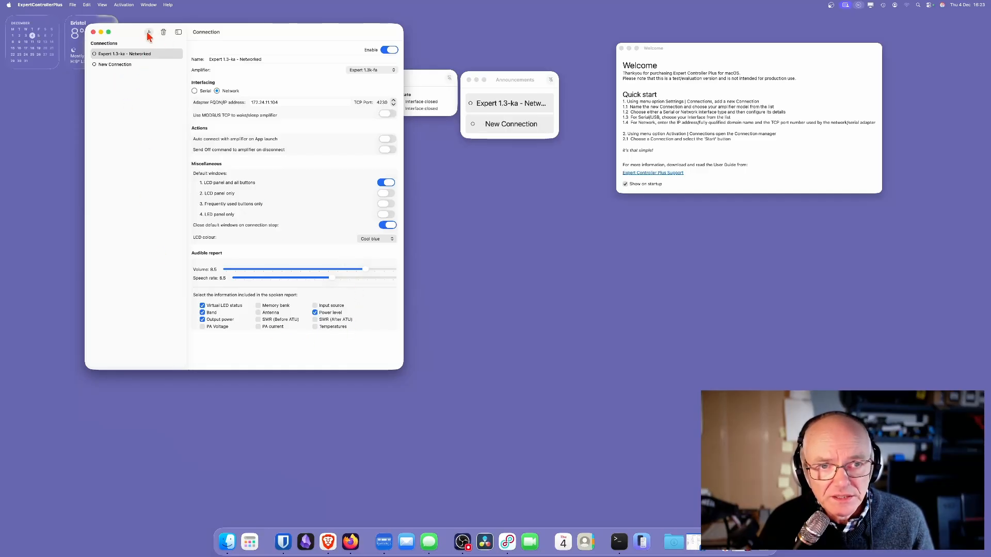
pyautogui.click(117, 70)
pyautogui.press('Tab')
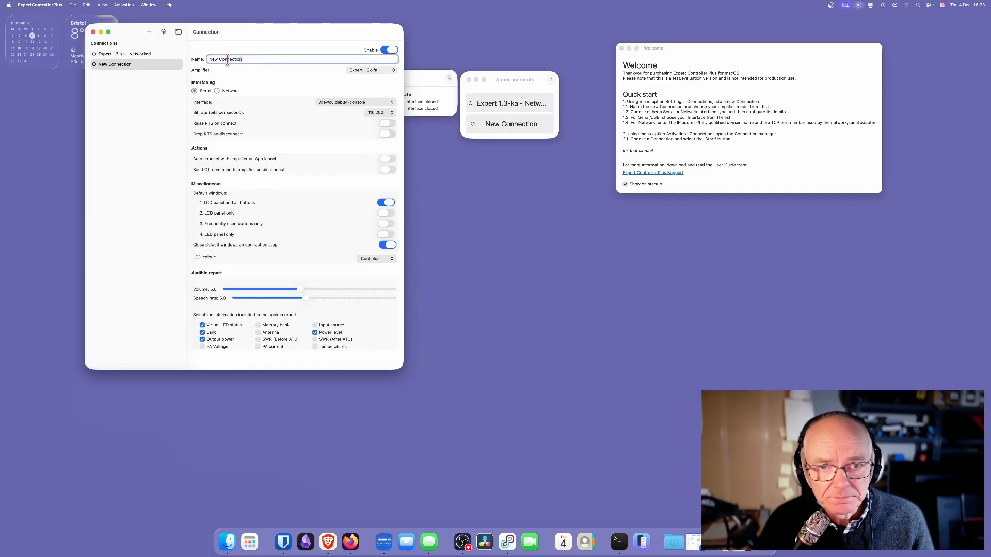
pyautogui.write('Exp')
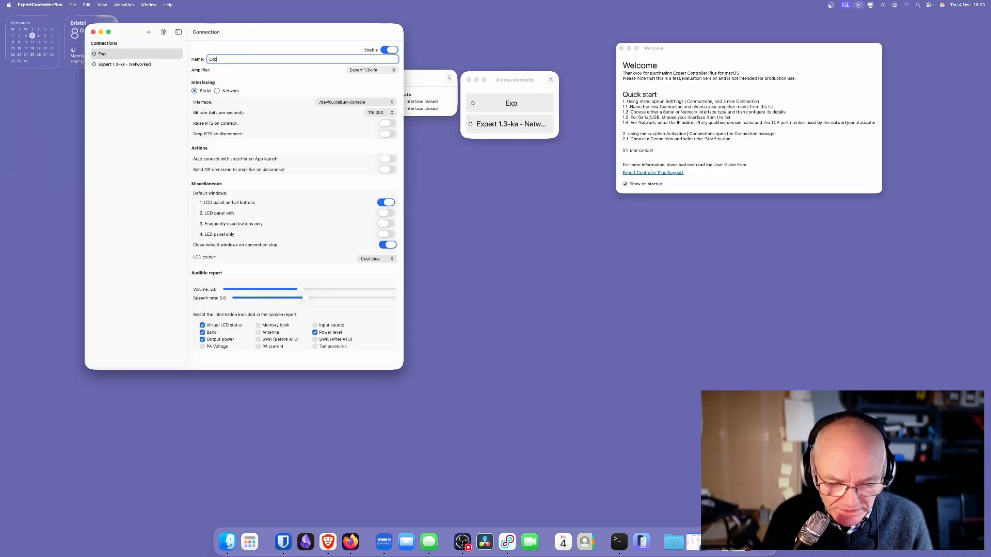
pyautogui.write('ert 1.3k')
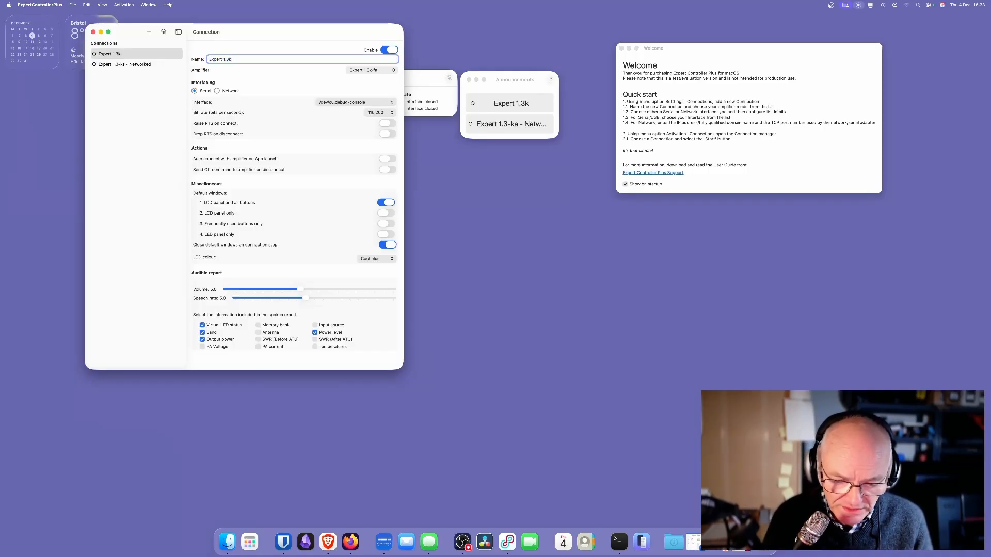
pyautogui.write(' -Serial')
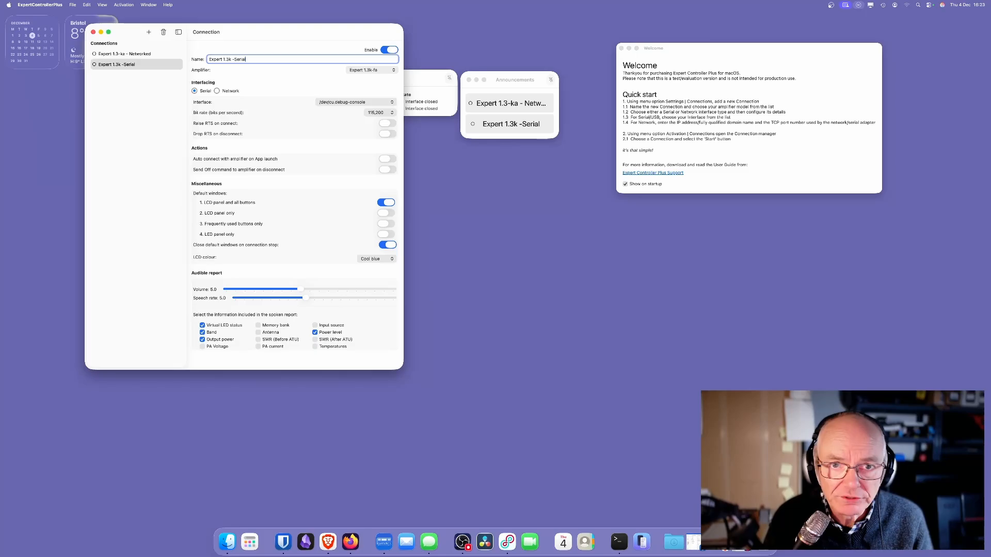
# Set the serial connection's interface to the usbserial port, report volume to 8.5 and speech rate to 6.5, keeping the LCD colour Cool blue
pyautogui.click(347, 103)
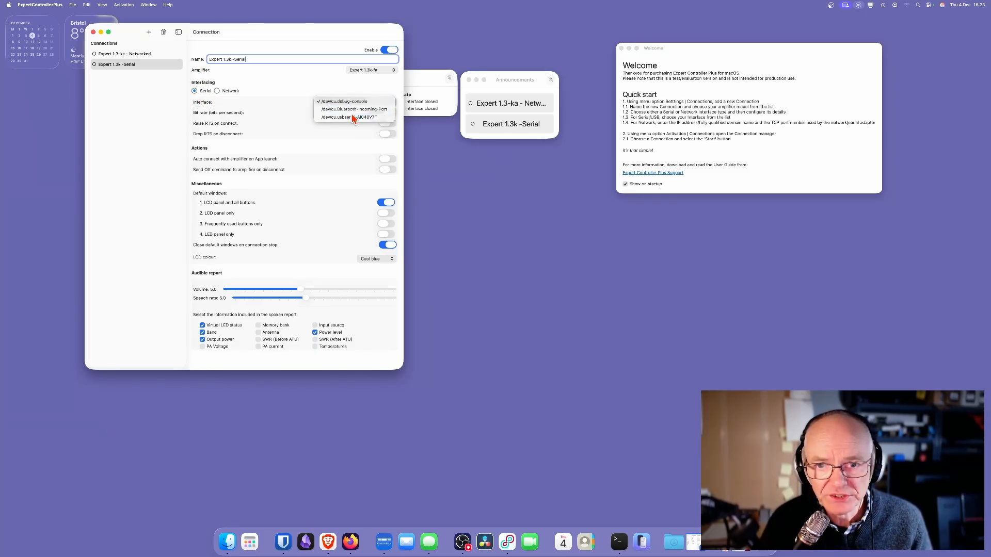
pyautogui.click(353, 117)
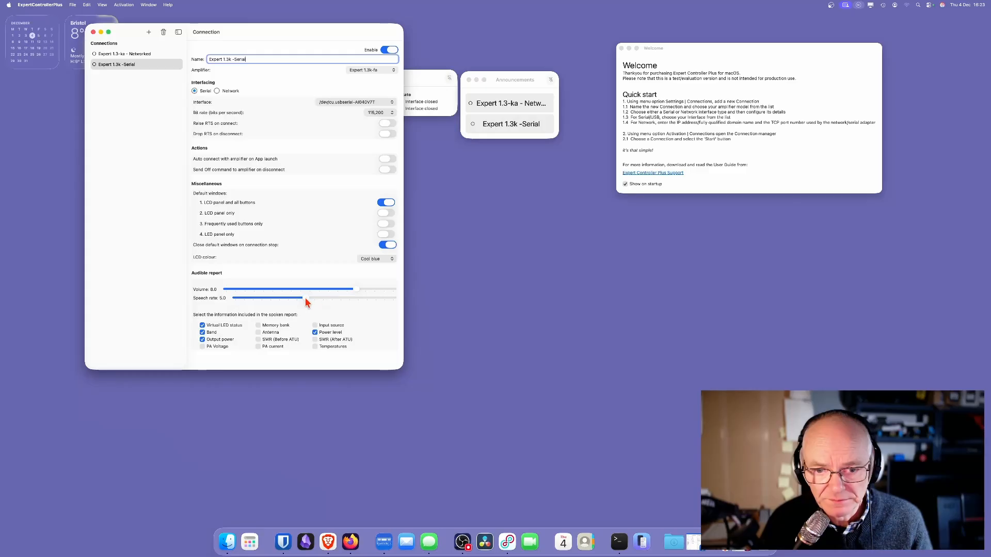
pyautogui.moveTo(305, 298); pyautogui.dragTo(364, 289)
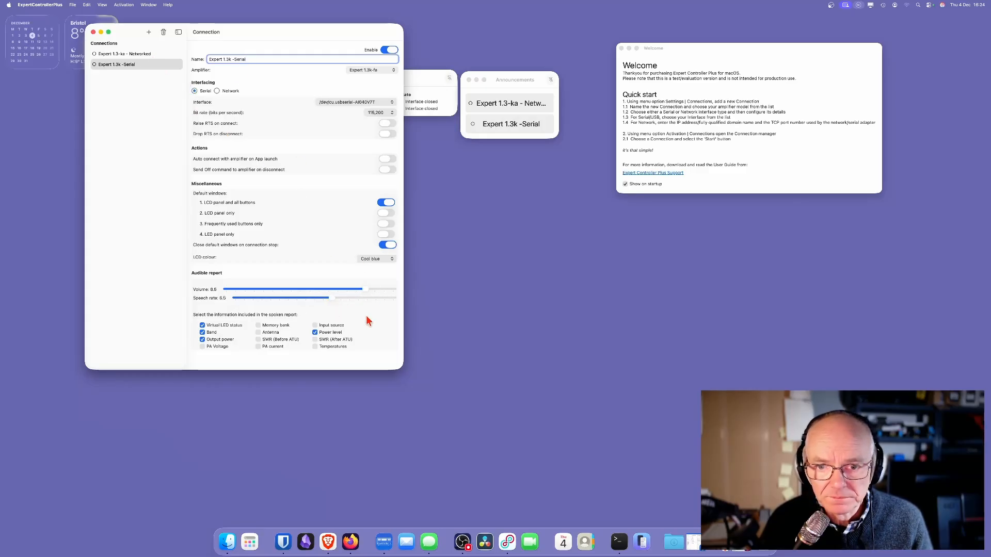
pyautogui.click(368, 262)
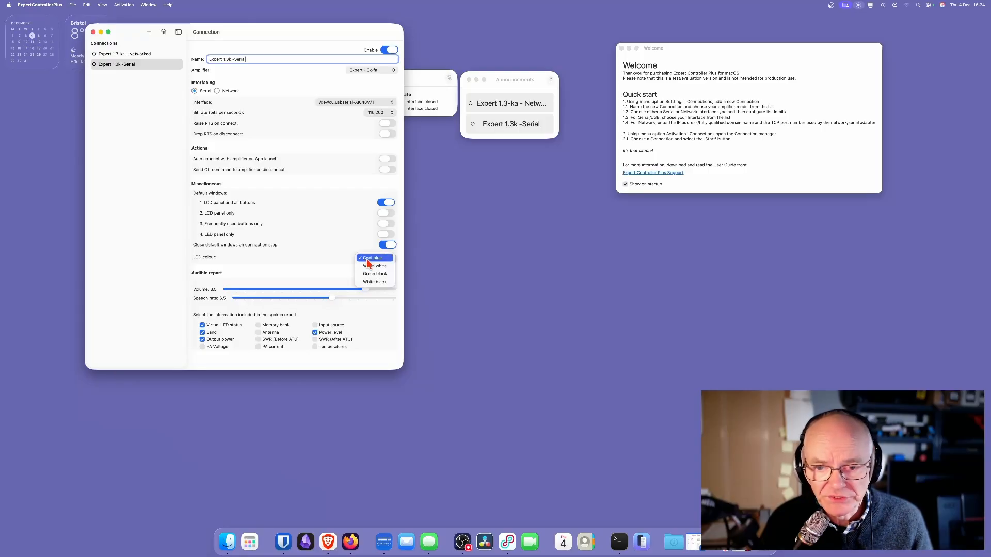
pyautogui.click(368, 261)
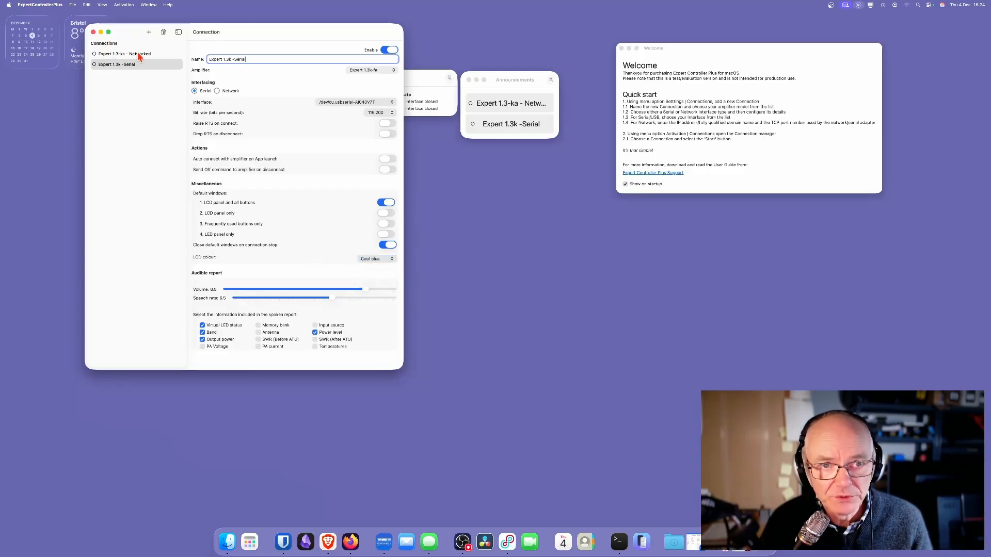
# Set the networked connection's LCD colour to Warm white and return to the serial connection's settings
pyautogui.click(138, 55)
pyautogui.click(377, 237)
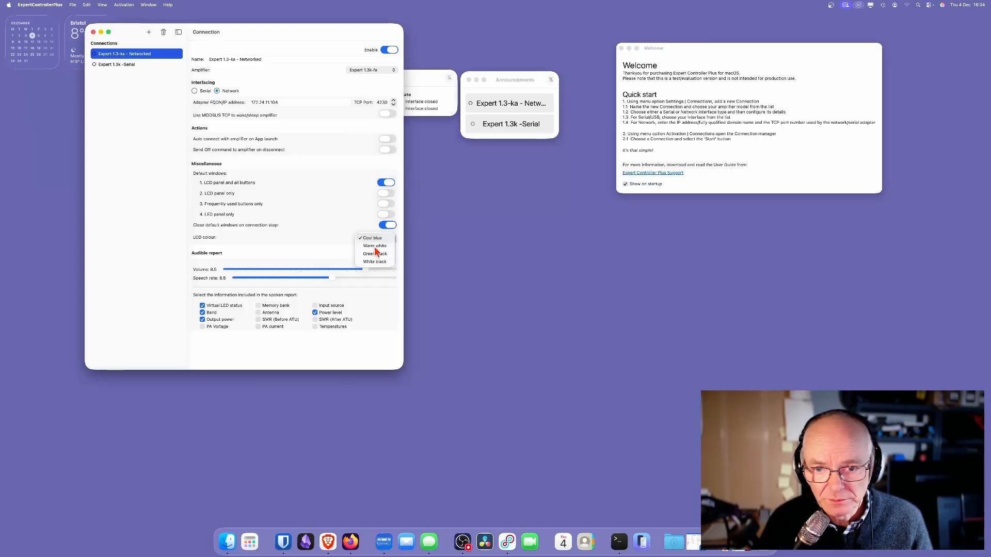
pyautogui.click(375, 246)
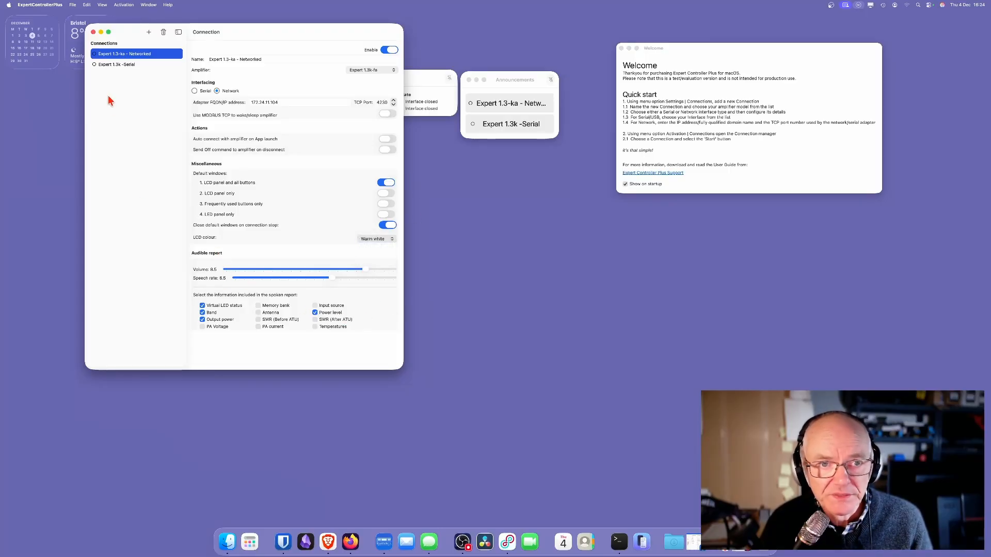
pyautogui.click(113, 65)
pyautogui.click(112, 55)
pyautogui.click(114, 65)
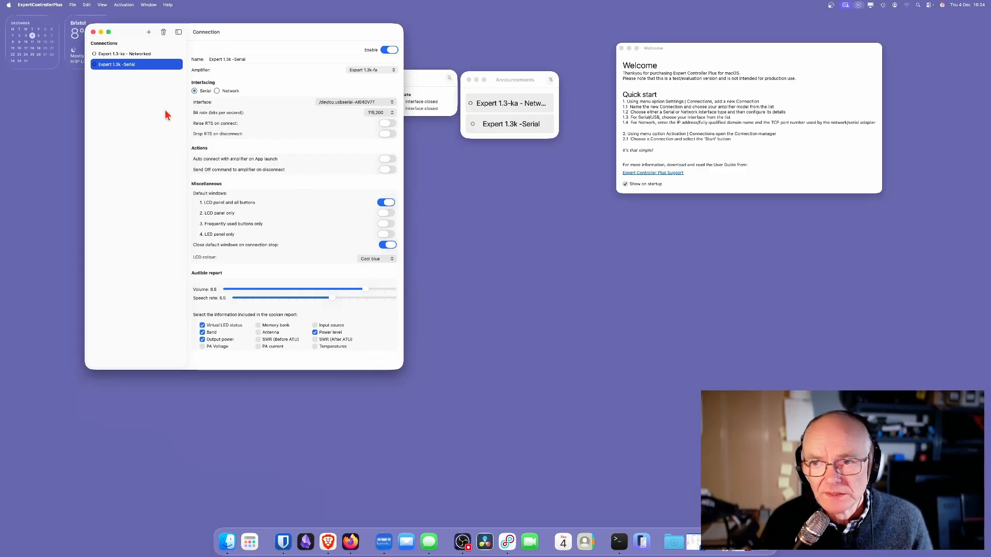
# Rearrange the Connection, Welcome and Expert Controller Plus status windows so the connection settings and status list are both visible
pyautogui.moveTo(294, 23); pyautogui.dragTo(278, 52)
pyautogui.moveTo(644, 51)
pyautogui.mouseDown()
pyautogui.moveTo(738, 101)
pyautogui.moveTo(642, 42)
pyautogui.mouseUp()
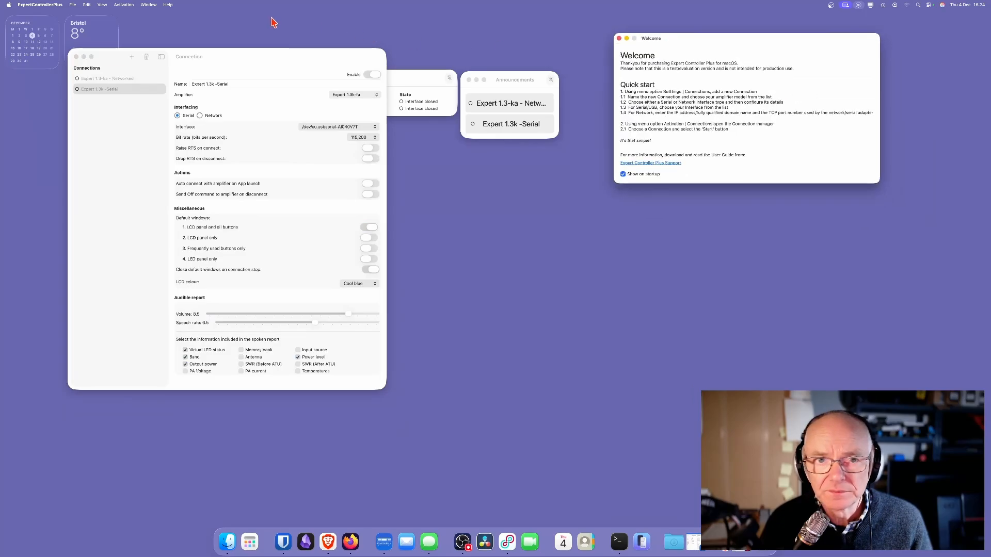
pyautogui.click(123, 4)
pyautogui.click(109, 21)
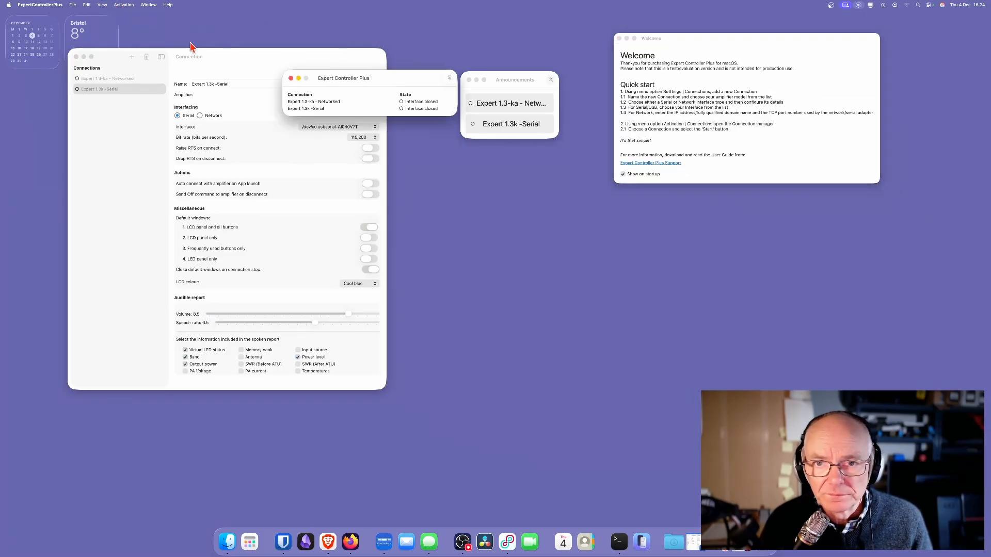
pyautogui.moveTo(361, 78); pyautogui.dragTo(490, 86)
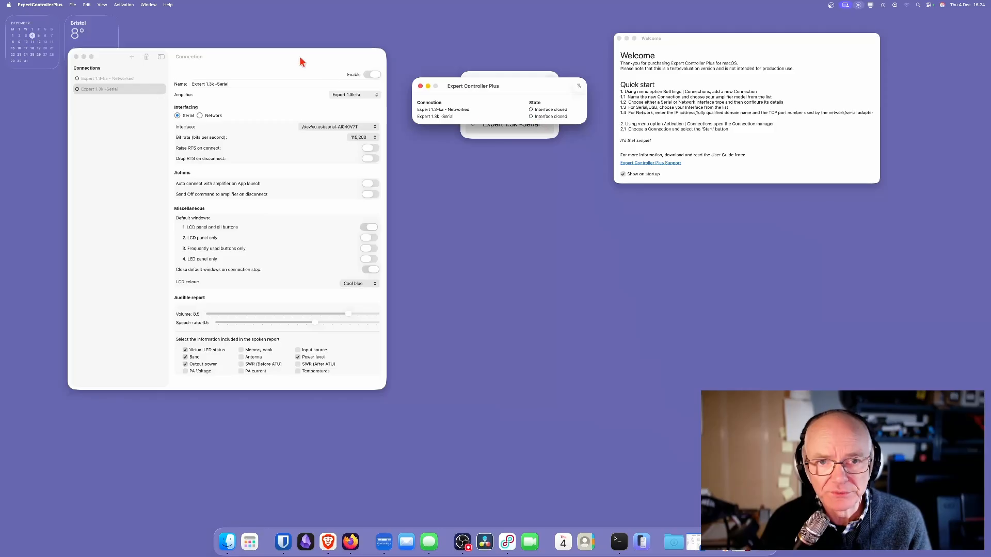
pyautogui.moveTo(271, 55); pyautogui.dragTo(268, 40)
pyautogui.click(293, 341)
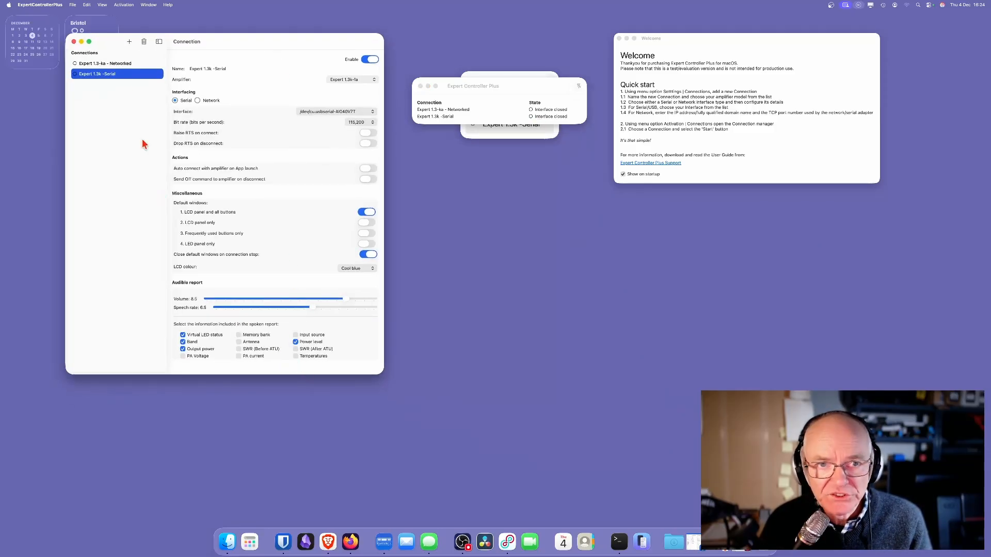
# Open the Connection manager, start the Expert 1.3k -Serial connection and move its LCD and Buttons window clear of the manager
pyautogui.click(122, 5)
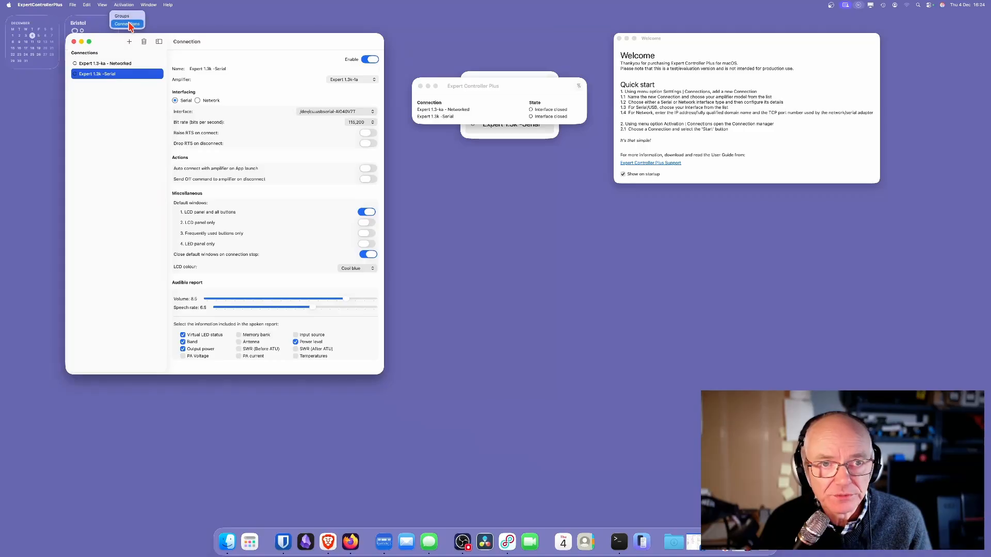
pyautogui.click(128, 16)
pyautogui.moveTo(634, 81); pyautogui.dragTo(450, 220)
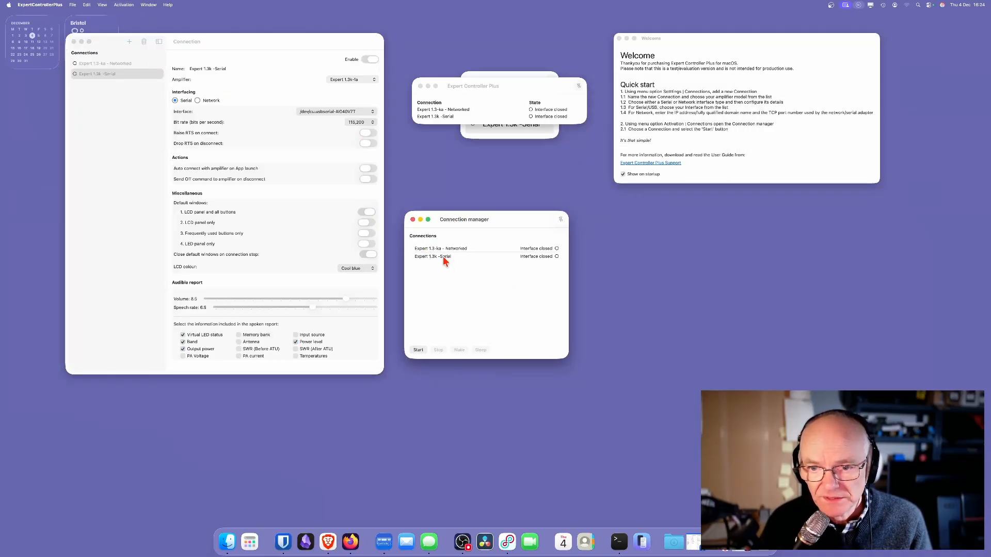
pyautogui.click(445, 258)
pyautogui.click(418, 350)
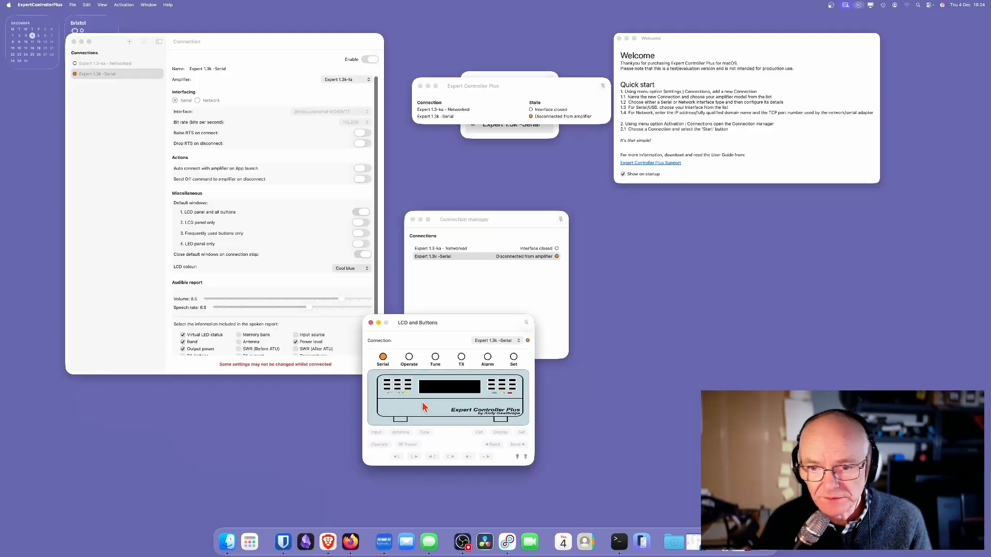
pyautogui.moveTo(443, 330); pyautogui.dragTo(133, 285)
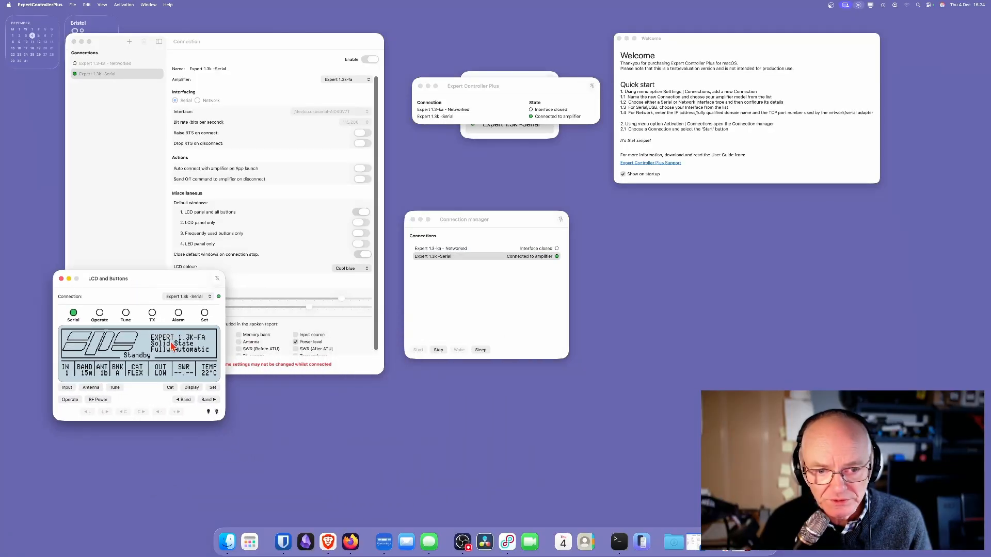
# Start the Expert 1.3-ka - Networked connection in the Connection manager
pyautogui.click(468, 254)
pyautogui.click(467, 249)
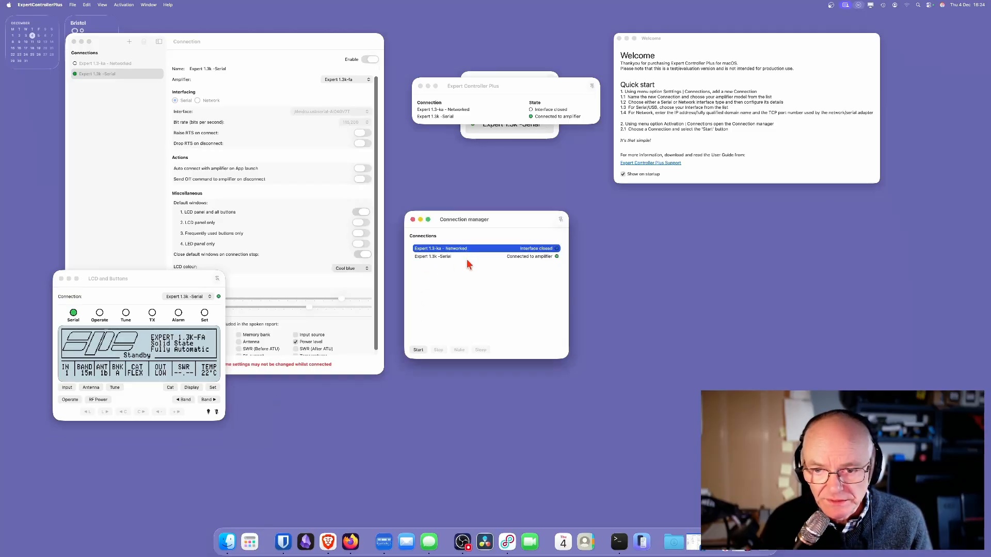
pyautogui.click(427, 353)
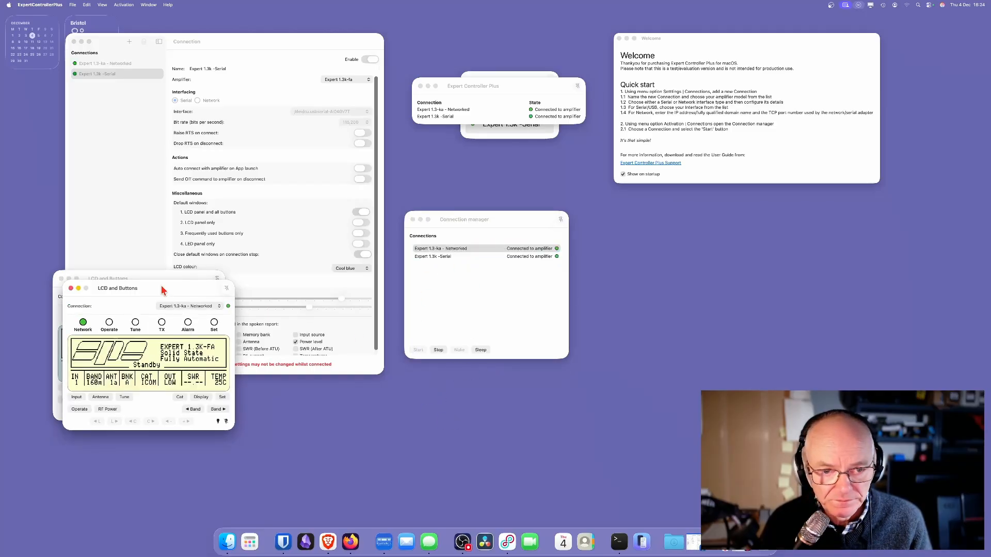
# Stack the serial LCD and Buttons window above the networked one, with the Connection manager moved beside them
pyautogui.moveTo(119, 289); pyautogui.dragTo(262, 362)
pyautogui.moveTo(450, 224); pyautogui.dragTo(676, 230)
pyautogui.moveTo(260, 363); pyautogui.dragTo(429, 339)
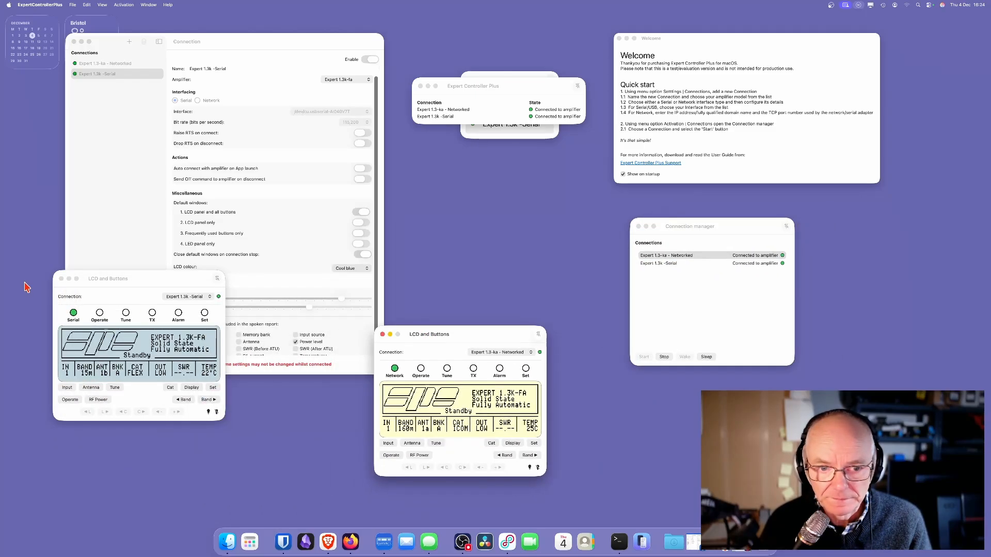
pyautogui.moveTo(102, 280); pyautogui.dragTo(442, 157)
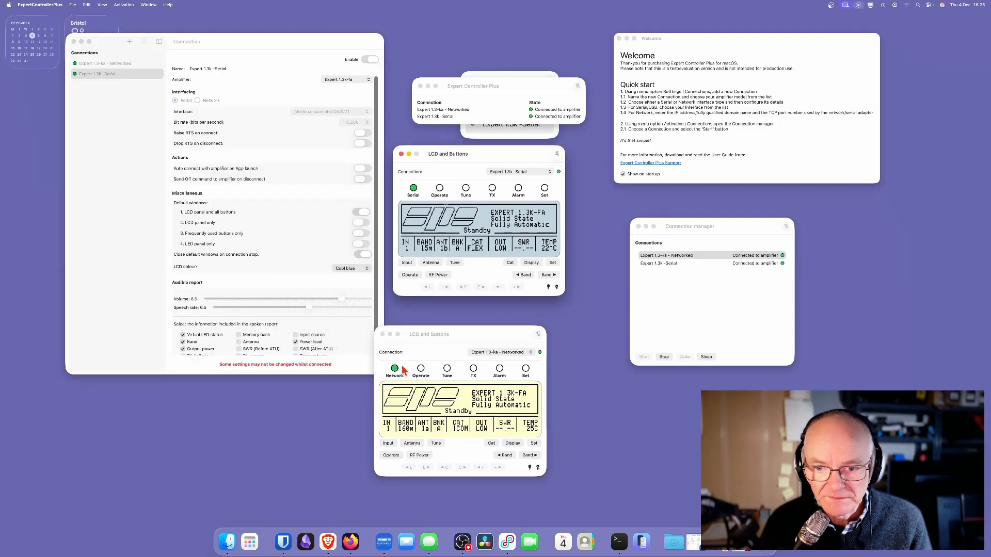
pyautogui.moveTo(419, 336); pyautogui.dragTo(442, 316)
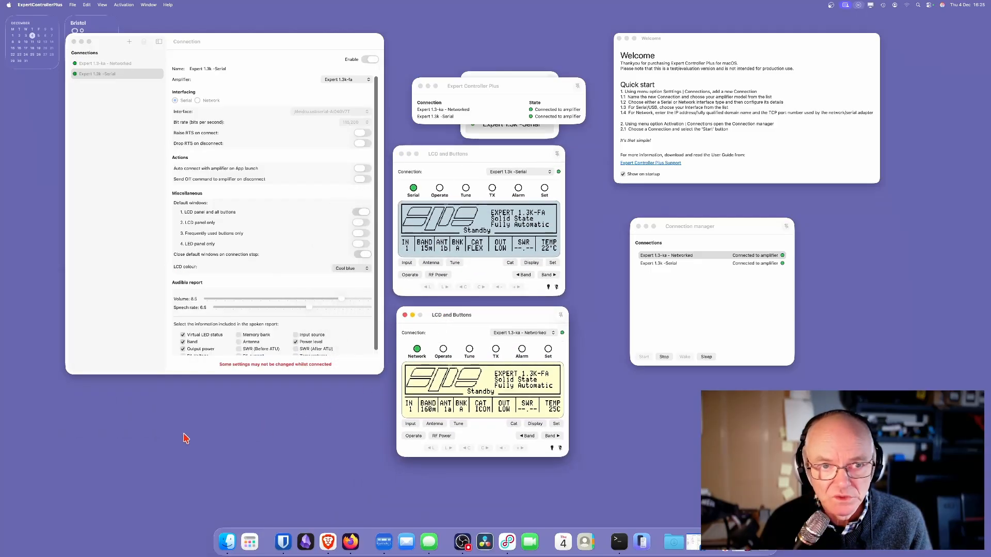
# Compare both connections' settings and change the serial connection's LCD colour to Green black, followed by White black
pyautogui.click(107, 62)
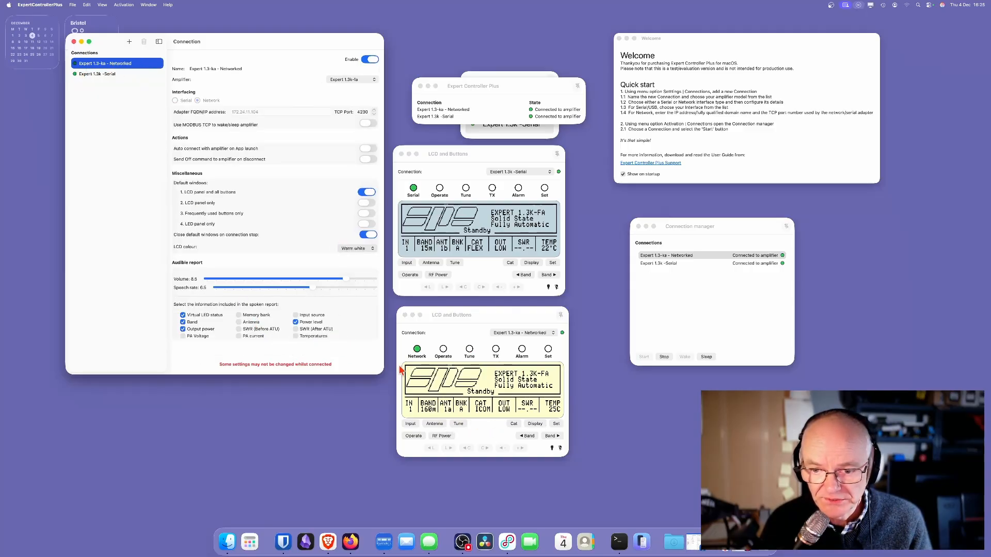
pyautogui.click(91, 75)
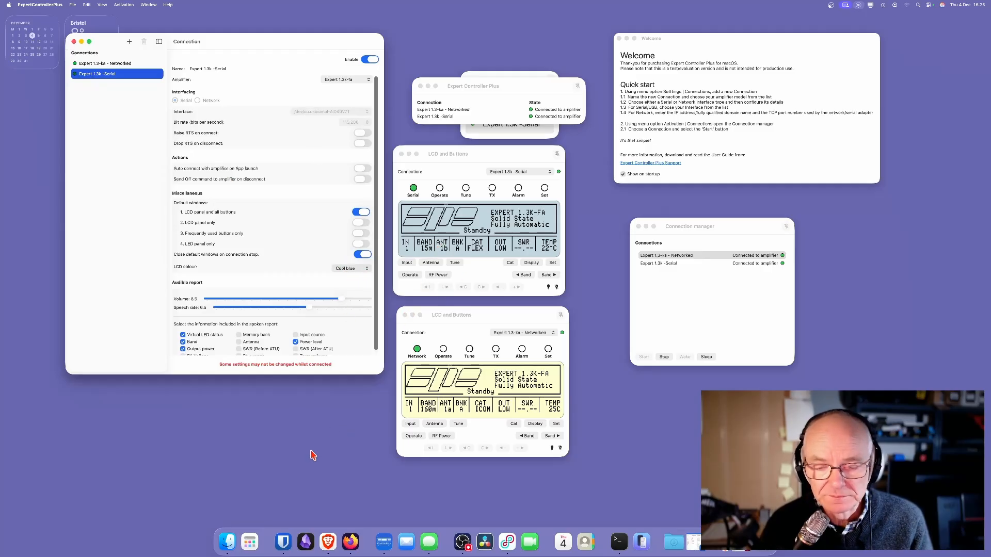
pyautogui.click(349, 269)
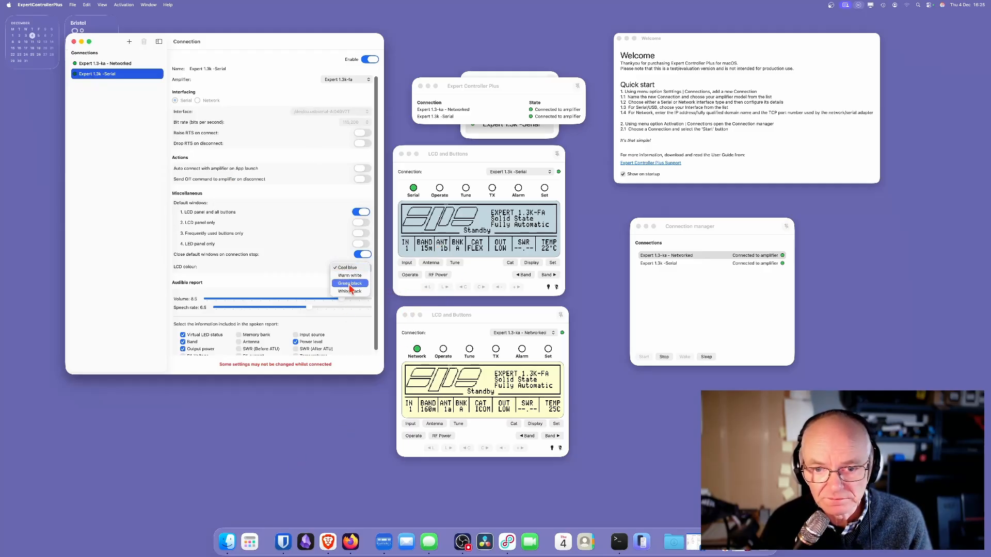
pyautogui.click(351, 283)
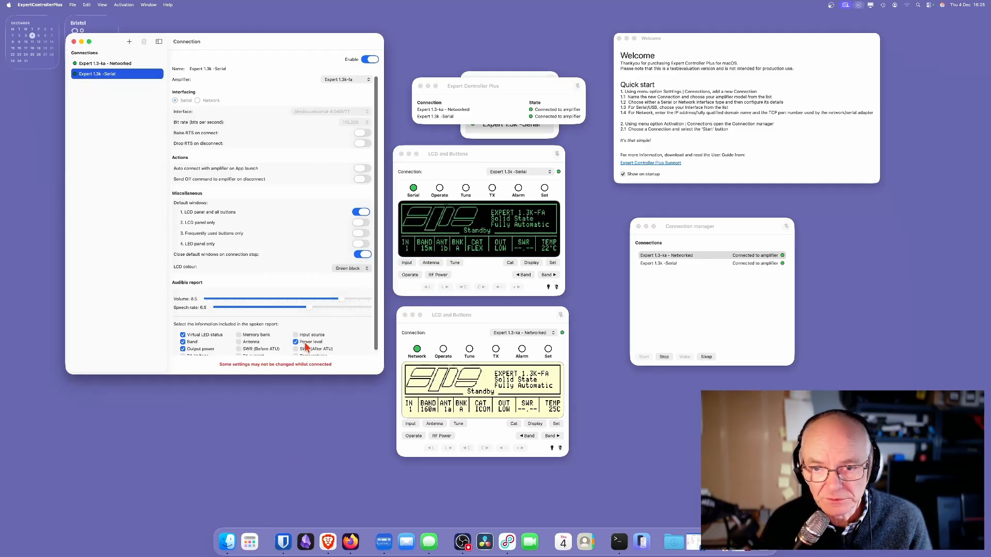
pyautogui.click(343, 269)
pyautogui.click(344, 276)
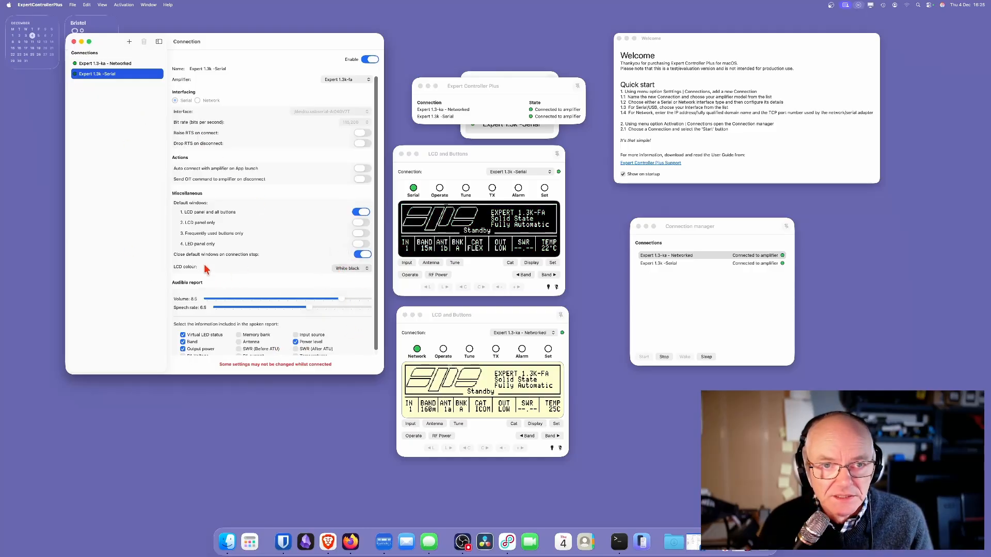
# Check which settings are locked on both running connections and stop the connections in the Connection manager
pyautogui.click(124, 64)
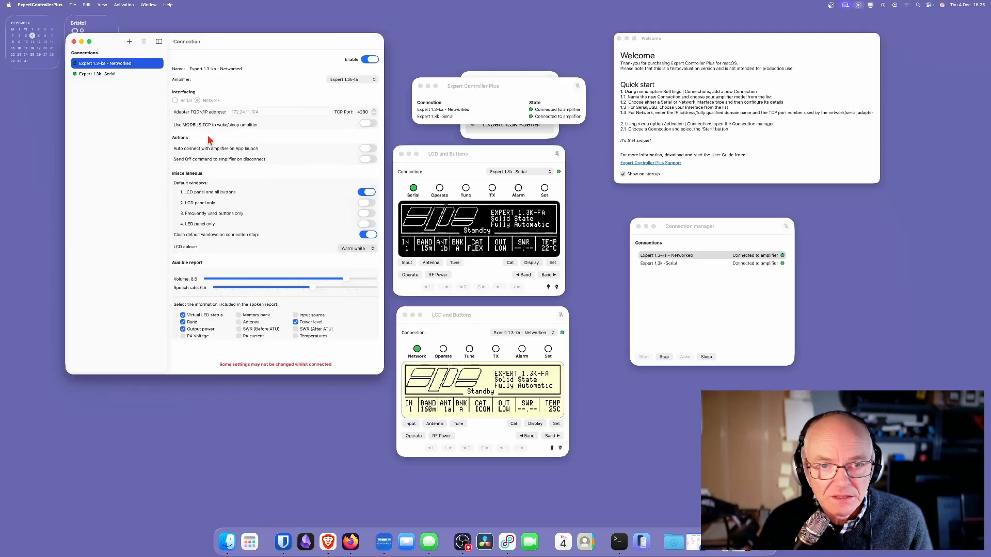
pyautogui.click(119, 75)
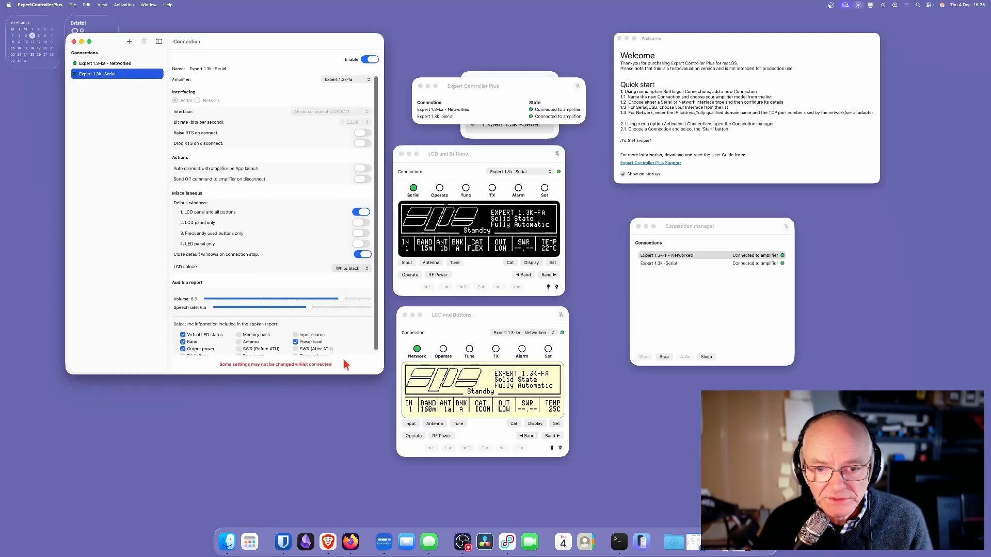
pyautogui.moveTo(377, 328); pyautogui.dragTo(380, 354)
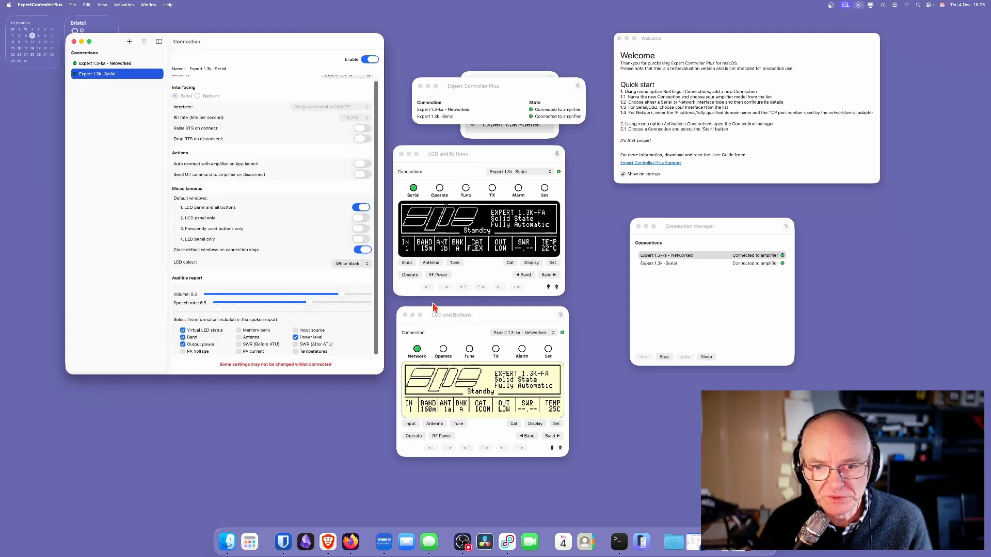
pyautogui.click(663, 357)
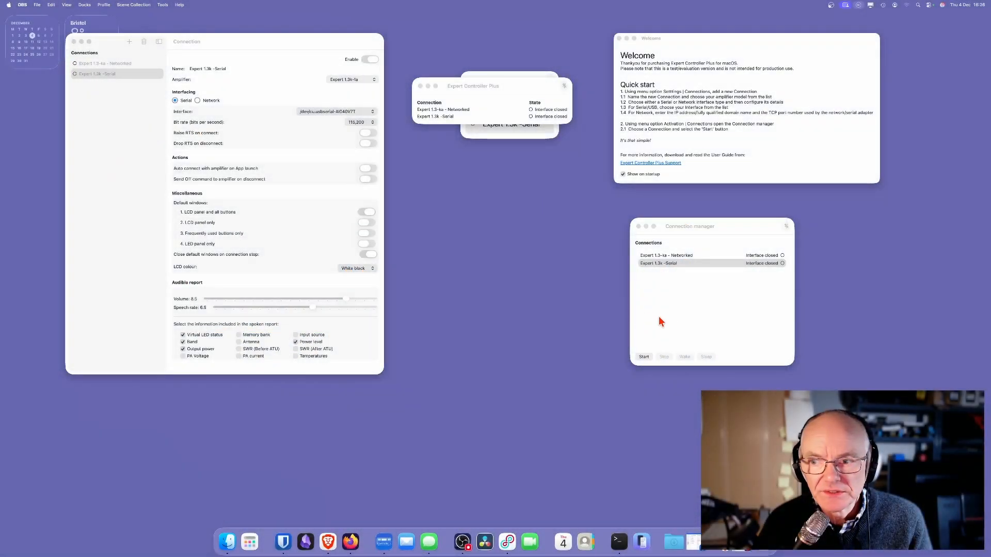
# Open the Groups settings and move the Group window down over the connection settings
pyautogui.click(659, 322)
pyautogui.click(53, 5)
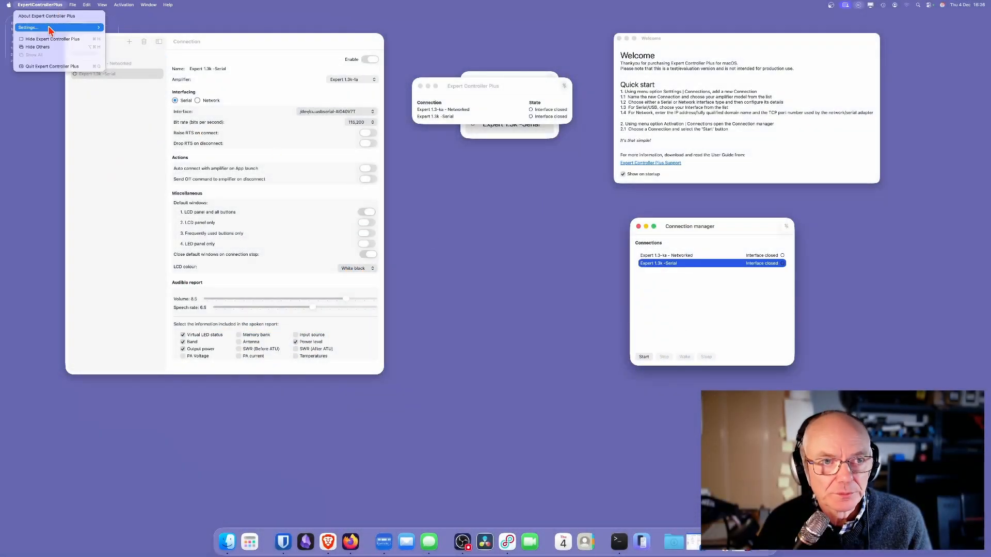
pyautogui.moveTo(50, 28)
pyautogui.click(117, 28)
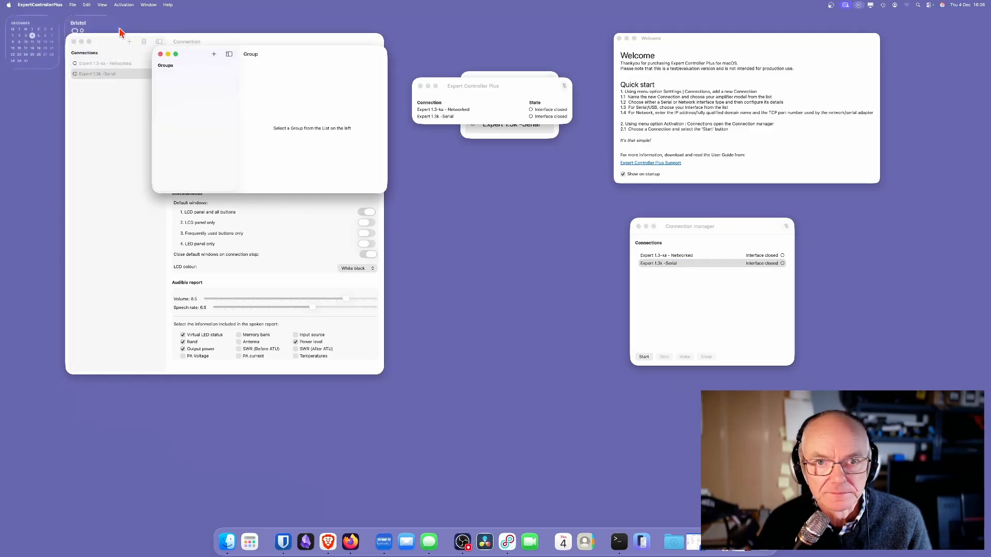
pyautogui.moveTo(290, 53); pyautogui.dragTo(270, 185)
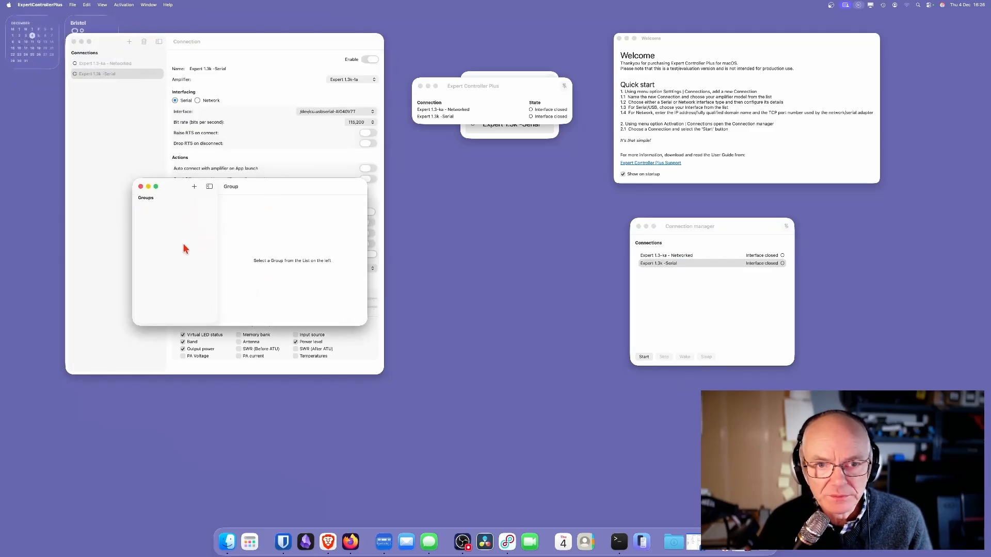
# Create a group named Networked amplifiers and add the Expert 1.3-ka - Networked connection to it
pyautogui.click(194, 188)
pyautogui.click(157, 212)
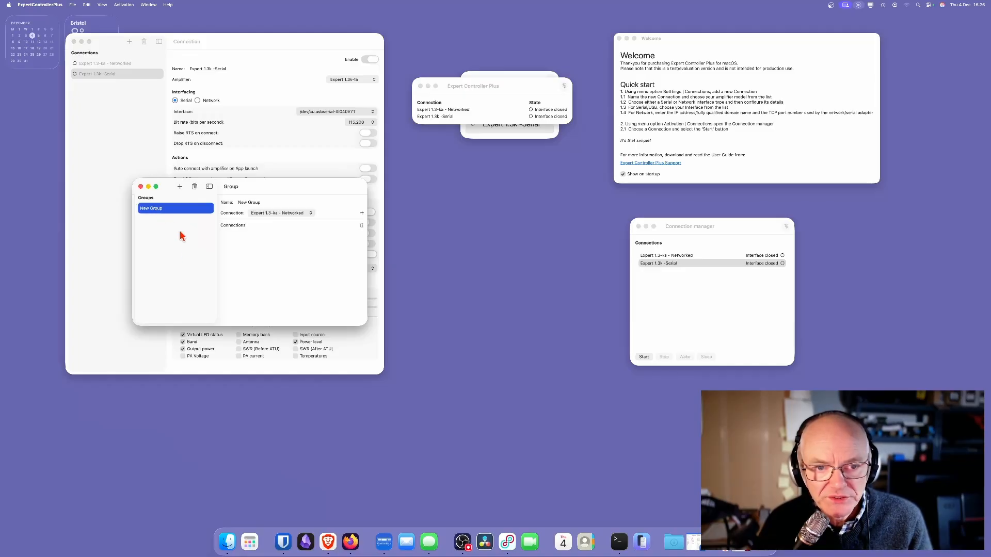
pyautogui.click(256, 202)
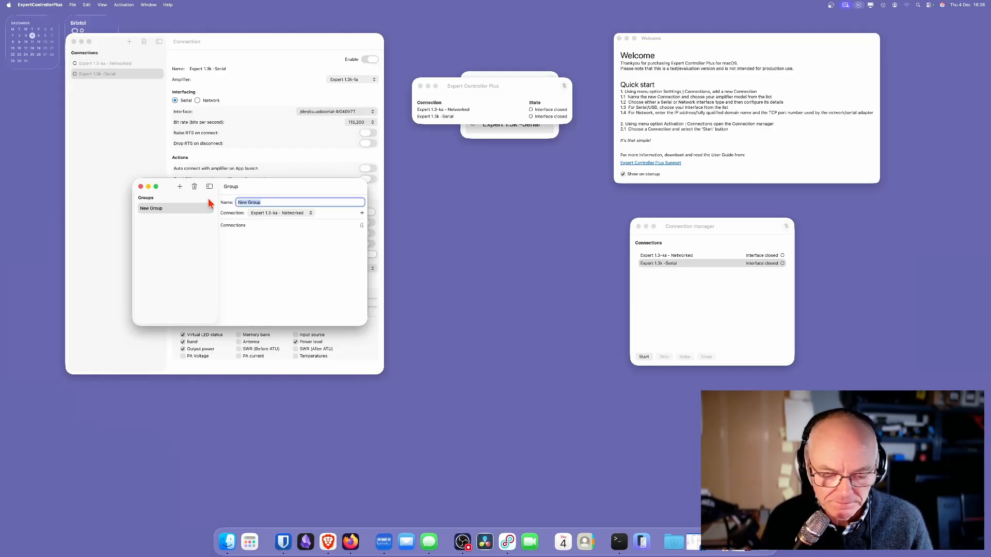
pyautogui.write('Networked')
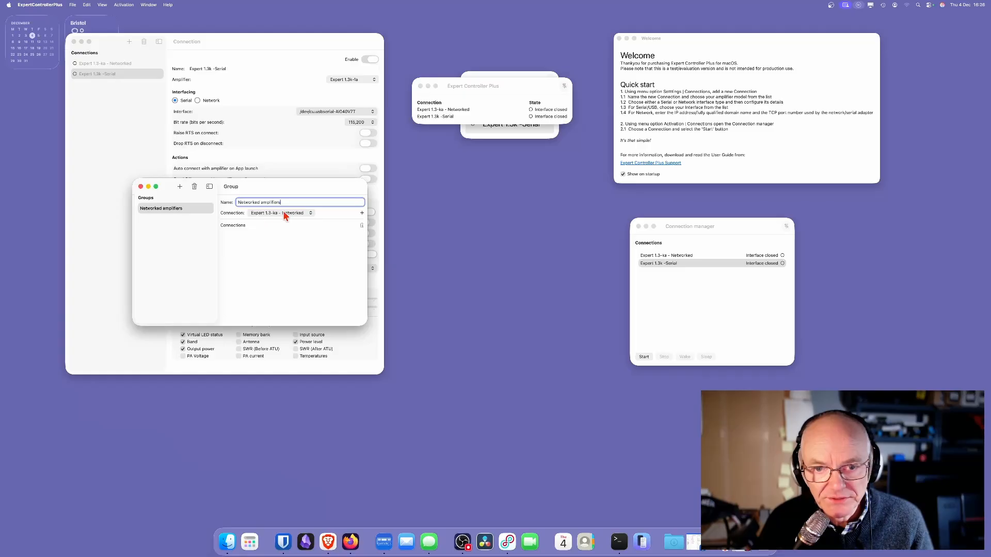
pyautogui.click(362, 213)
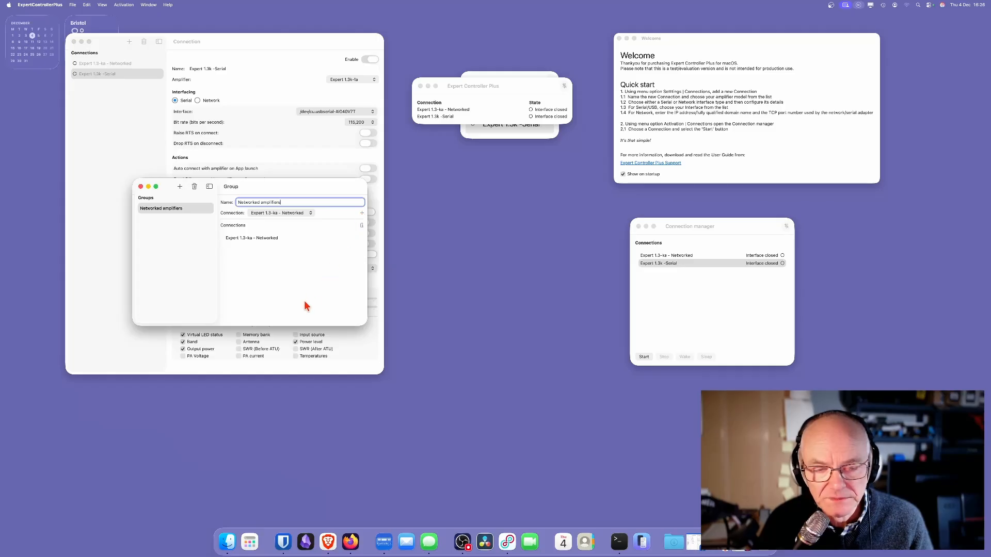
# Move the Group window clear of the connection settings and create a second group named Serial amplifiers
pyautogui.moveTo(259, 192); pyautogui.dragTo(511, 289)
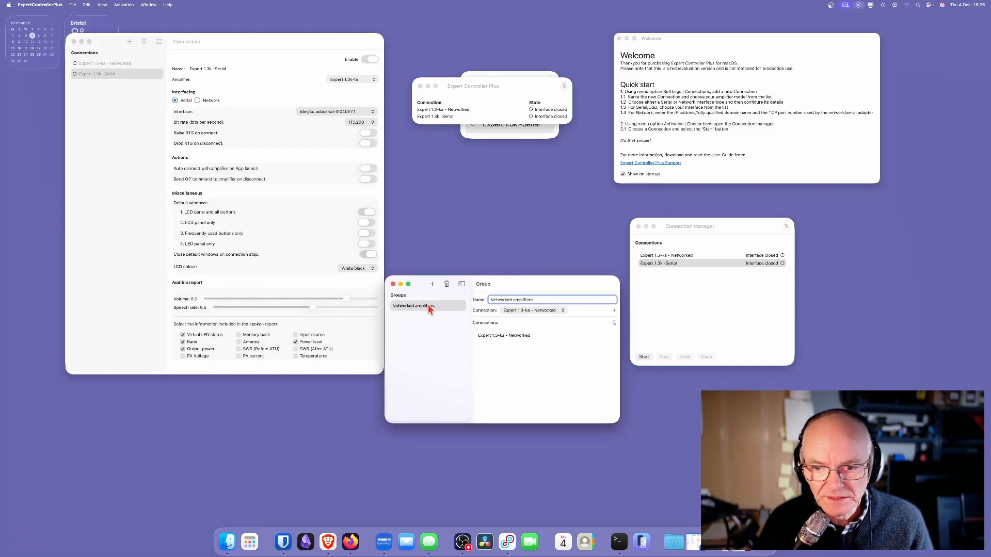
pyautogui.click(407, 316)
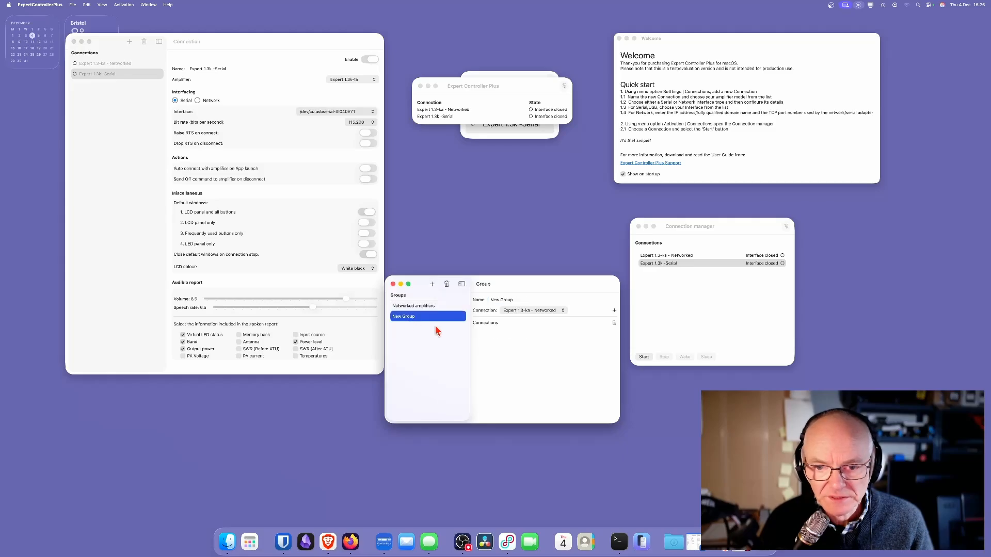
pyautogui.click(524, 299)
pyautogui.moveTo(524, 299); pyautogui.dragTo(484, 300)
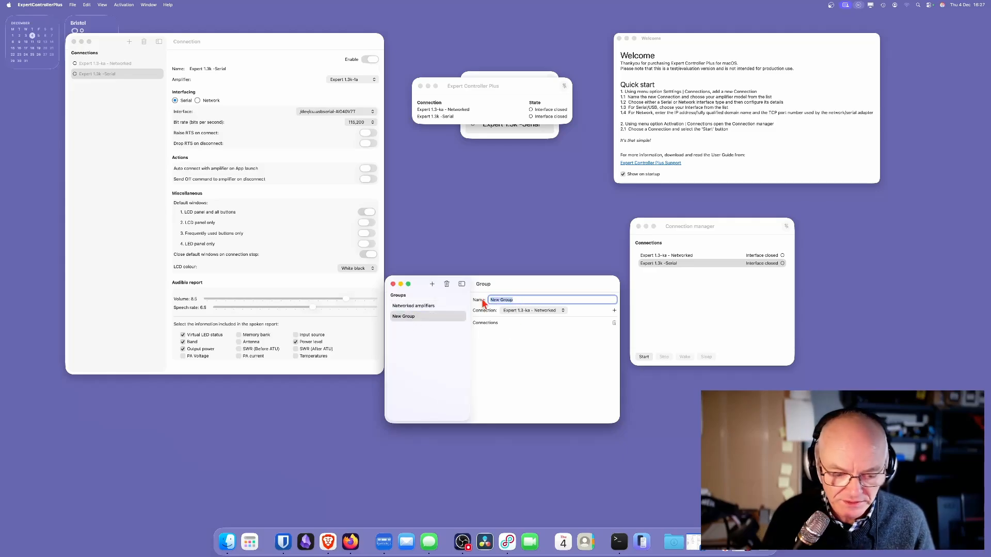
pyautogui.write('Serial ampl')
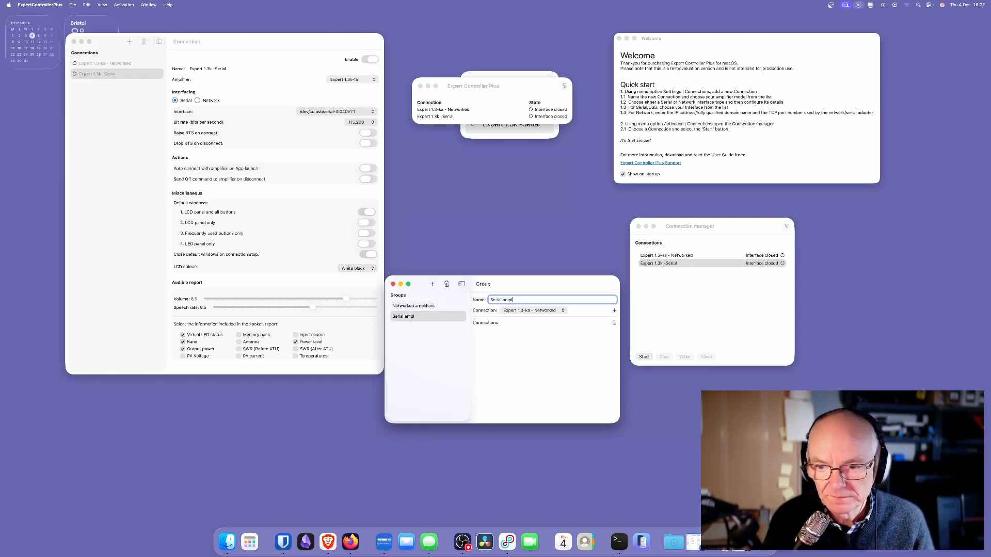
pyautogui.write('ifiers')
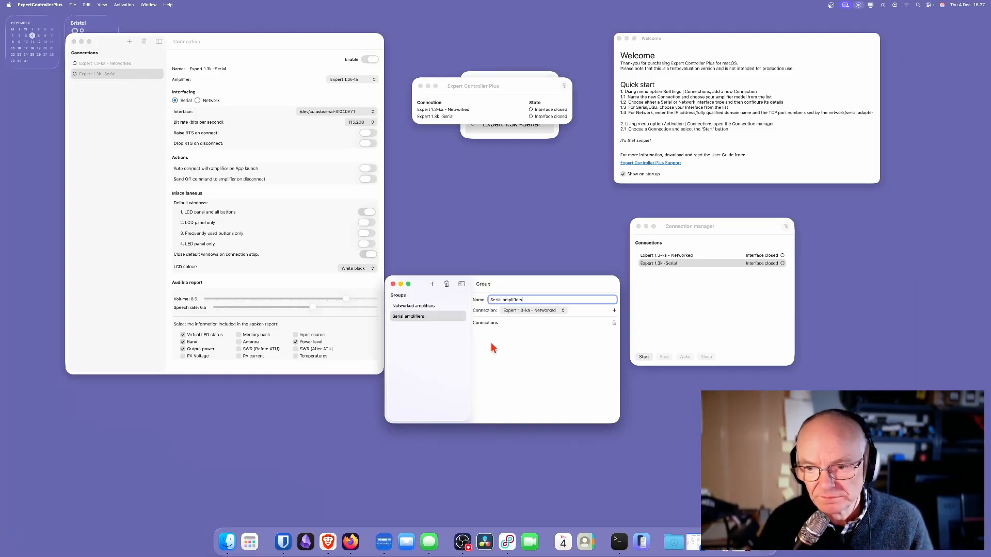
# Add the Expert 1.3k -Serial connection to the Serial amplifiers group
pyautogui.click(534, 311)
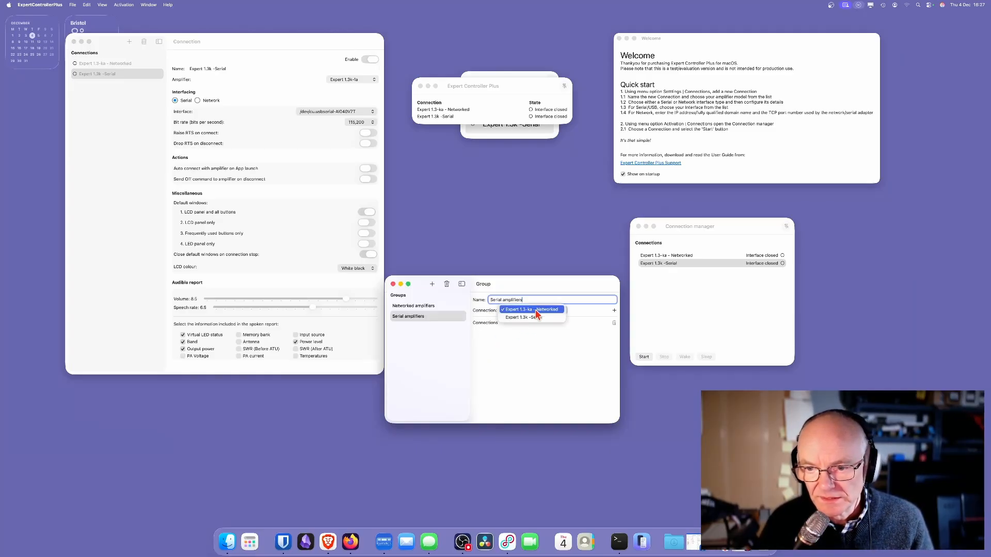
pyautogui.click(539, 317)
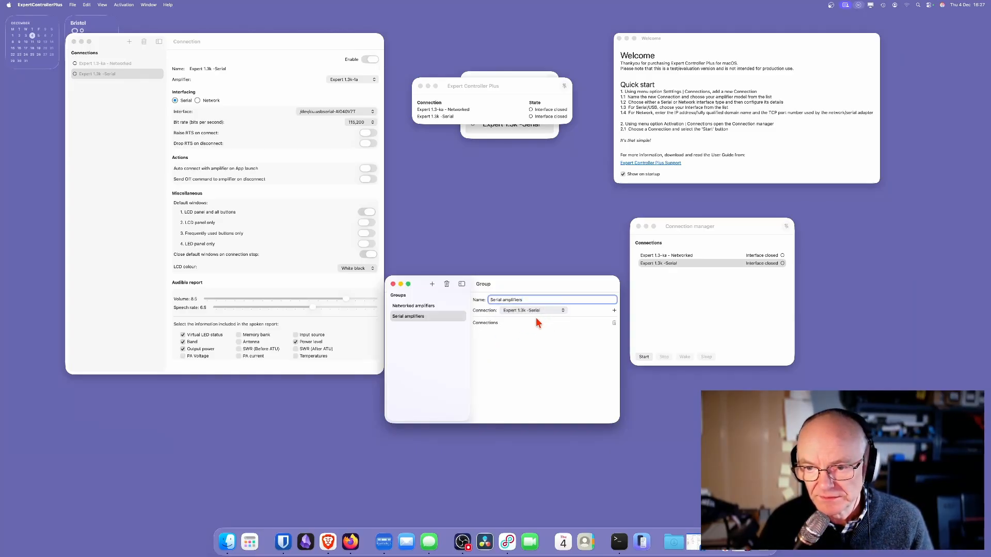
pyautogui.click(614, 311)
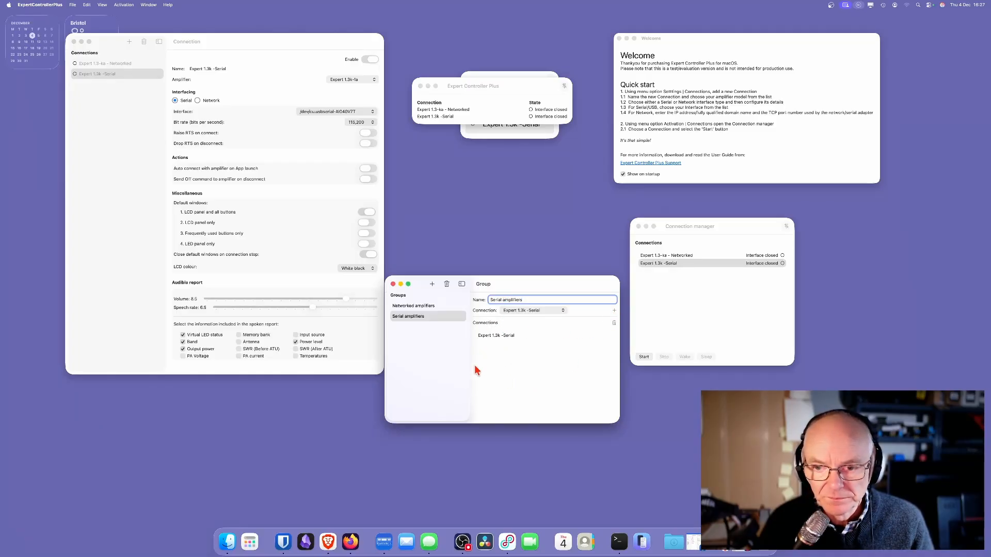
# Add a new connection named Expert 1k-fa in the connection settings and set its amplifier model to Expert 1k-fa
pyautogui.click(114, 146)
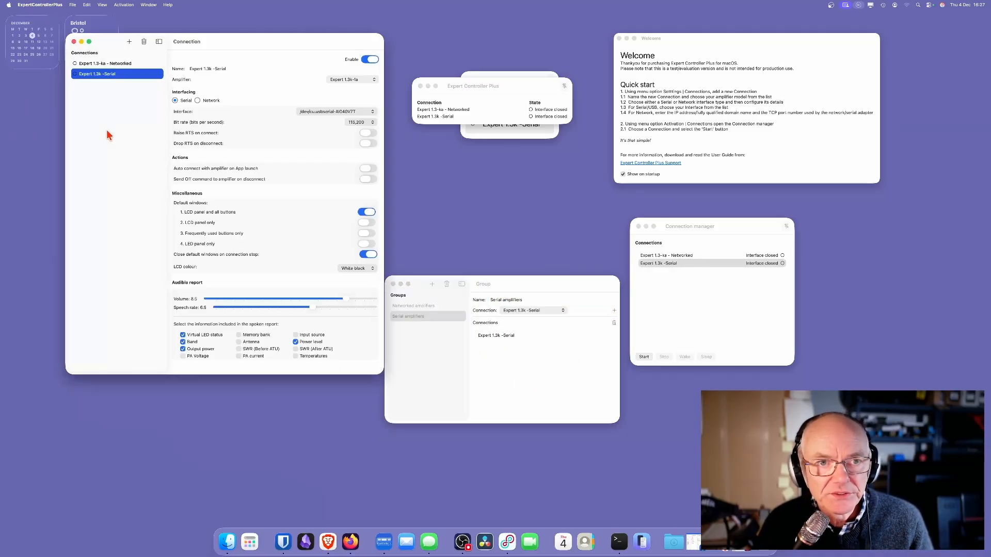
pyautogui.click(129, 42)
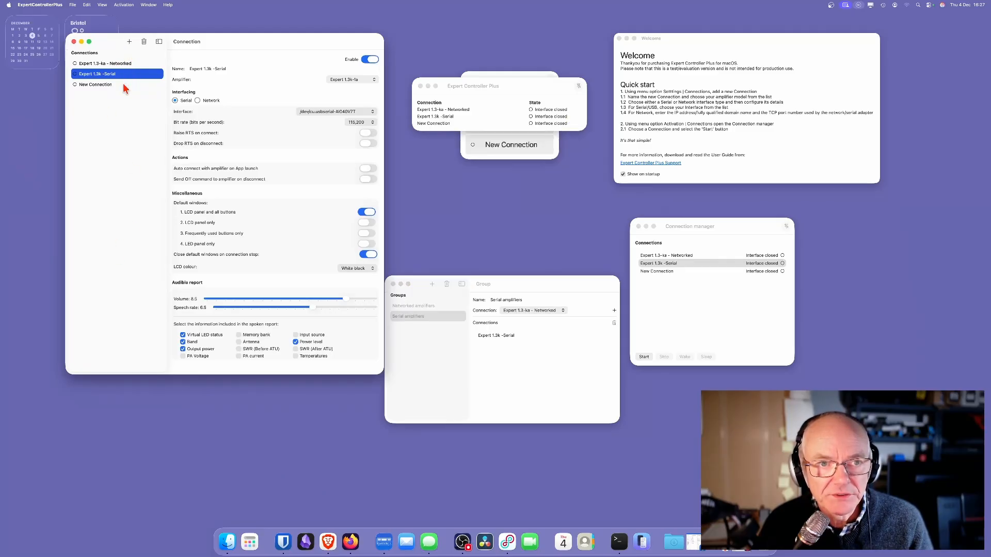
pyautogui.click(104, 86)
pyautogui.click(207, 68)
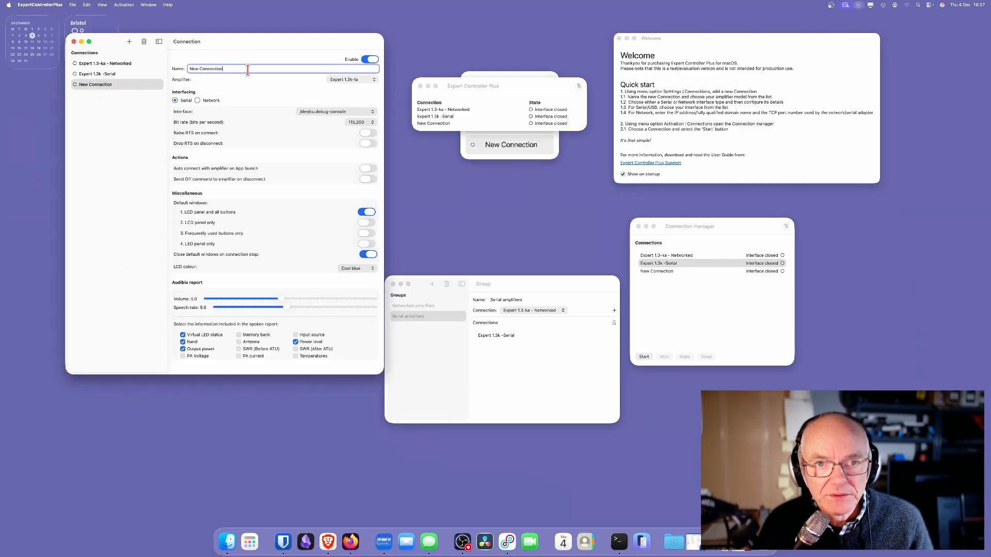
pyautogui.moveTo(248, 68); pyautogui.dragTo(182, 69)
pyautogui.write('Exp')
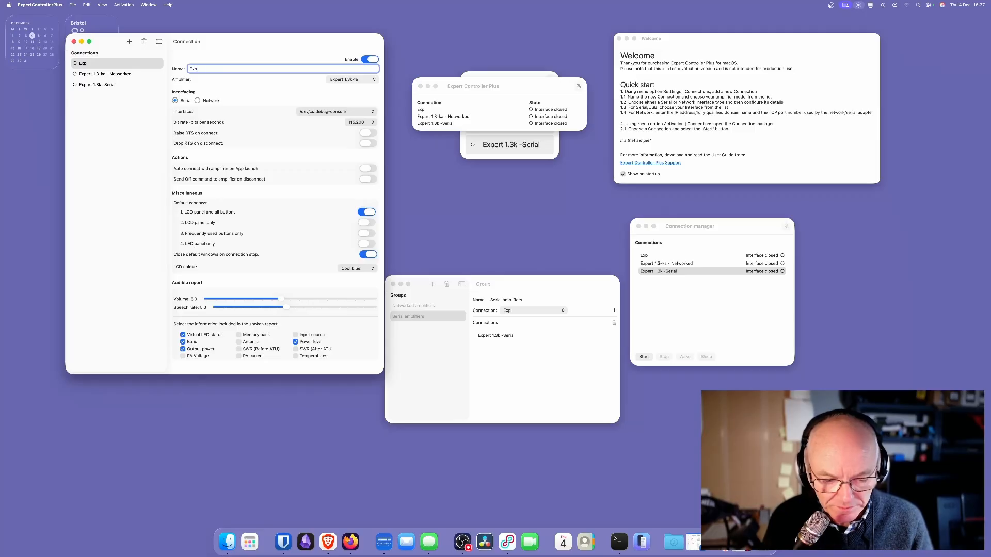
pyautogui.write('ert 1k-')
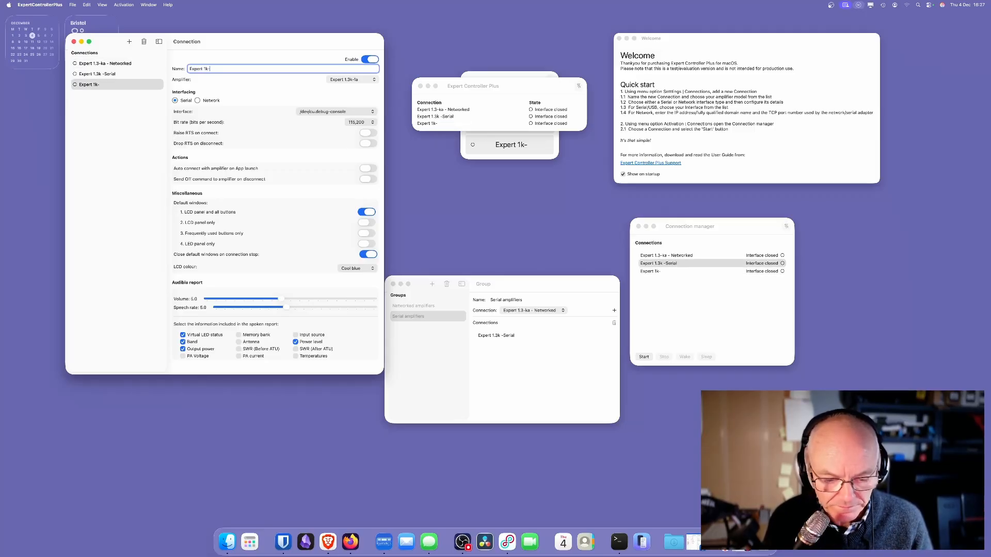
pyautogui.write('fa')
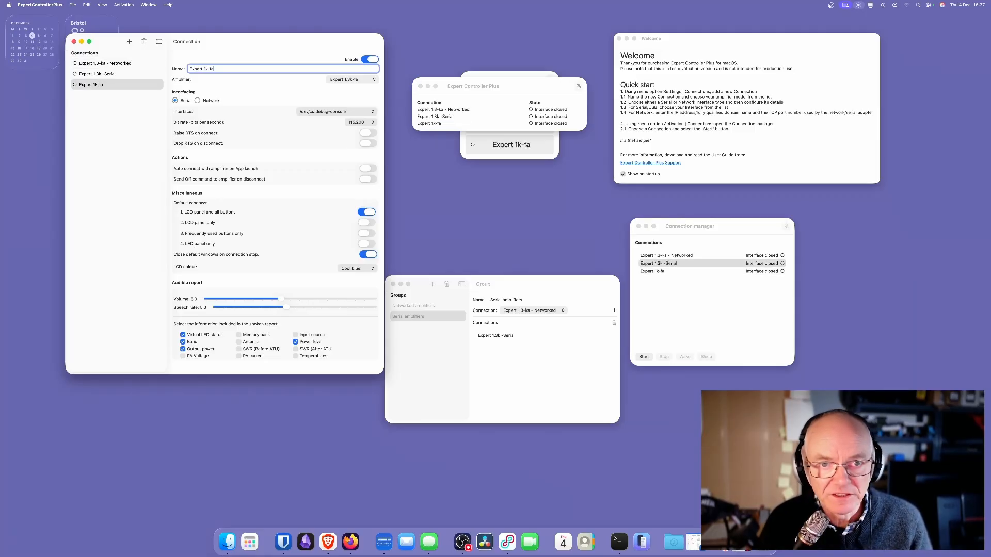
pyautogui.click(343, 82)
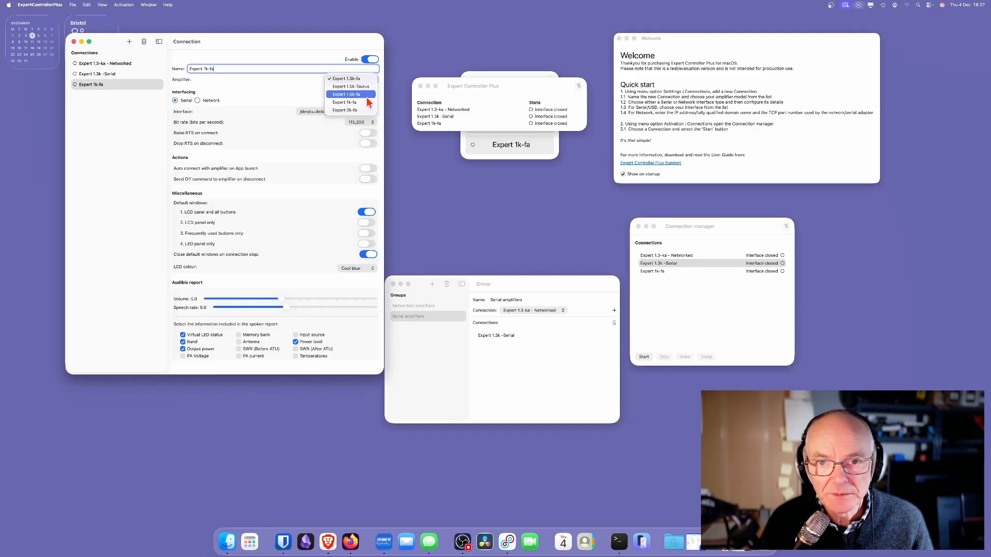
pyautogui.click(356, 101)
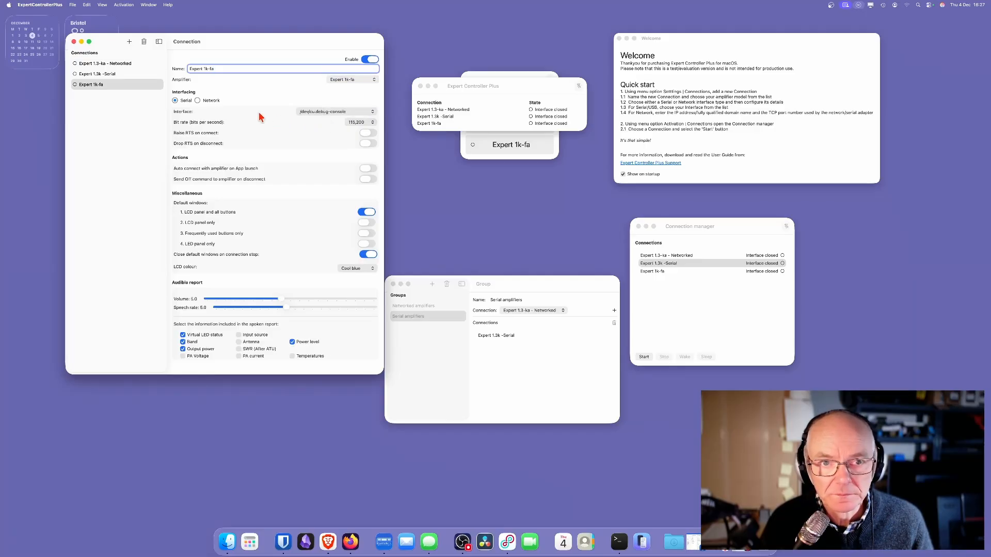
# Switch the Expert 1k-fa connection to Network interfacing with adapter address 172.24.11.104 and TCP port 4200
pyautogui.click(197, 100)
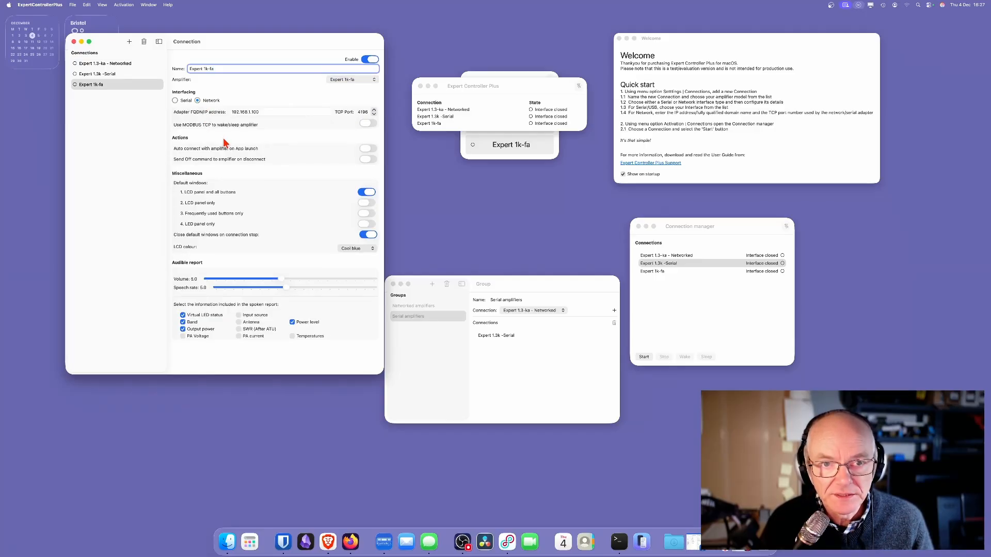
pyautogui.click(262, 113)
pyautogui.doubleClick(246, 112)
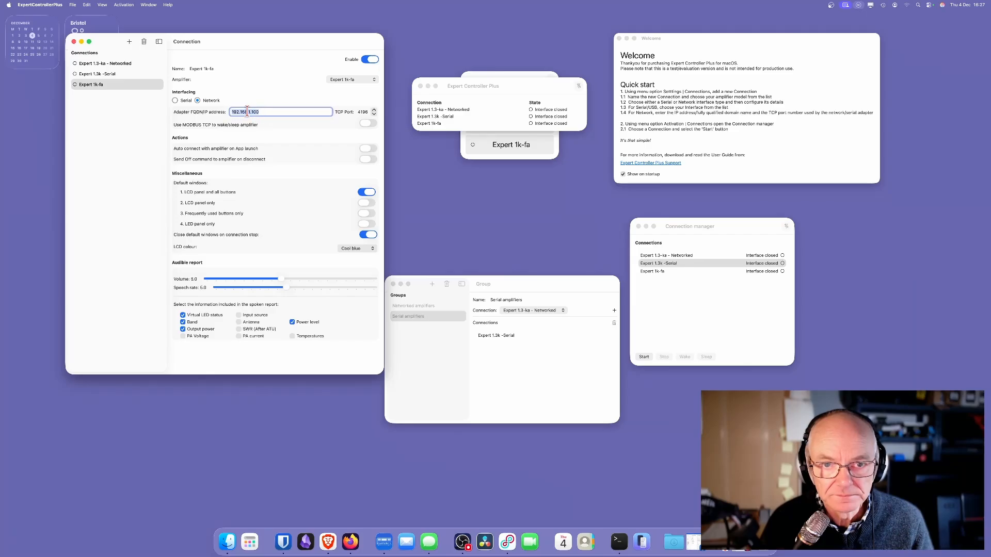
pyautogui.write('172')
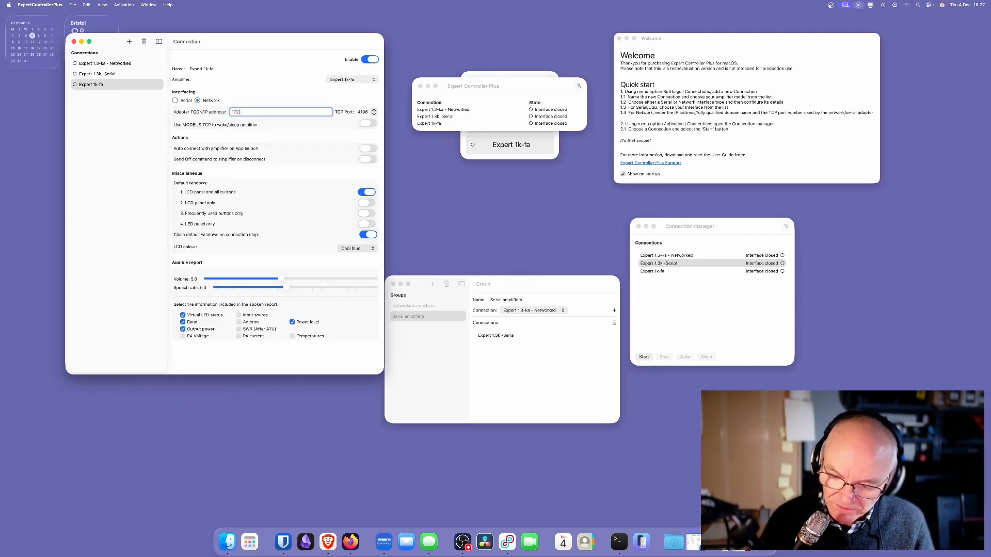
pyautogui.write('.24')
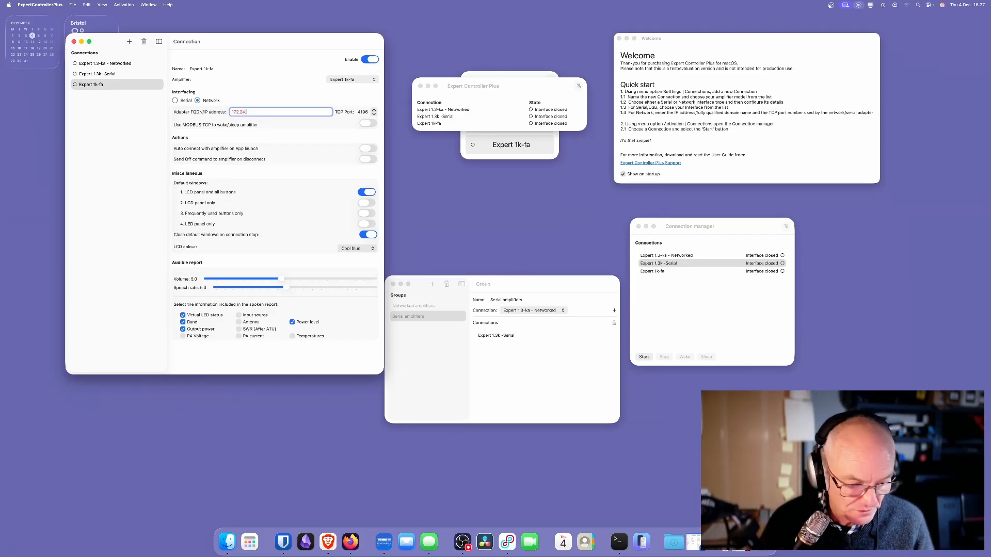
pyautogui.write('.11.104')
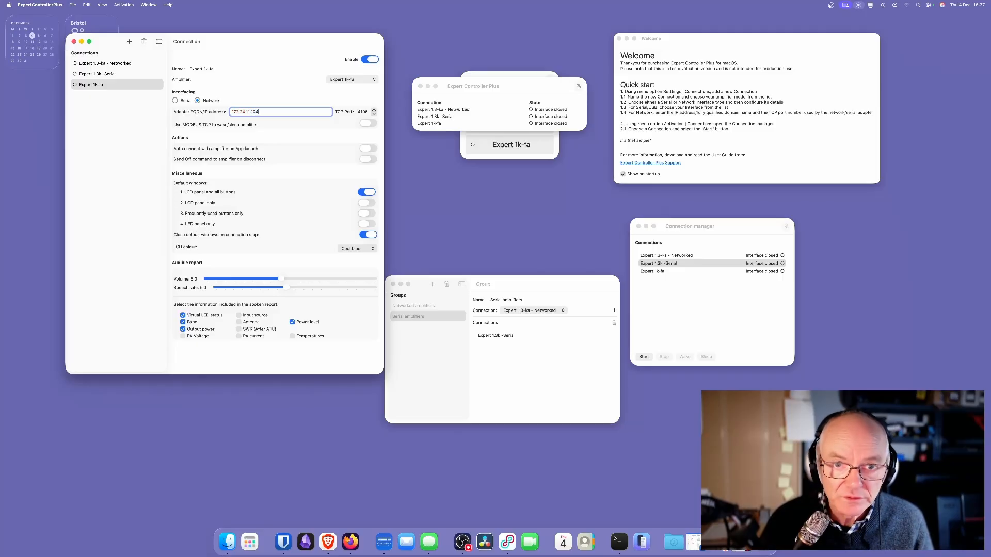
pyautogui.click(374, 115)
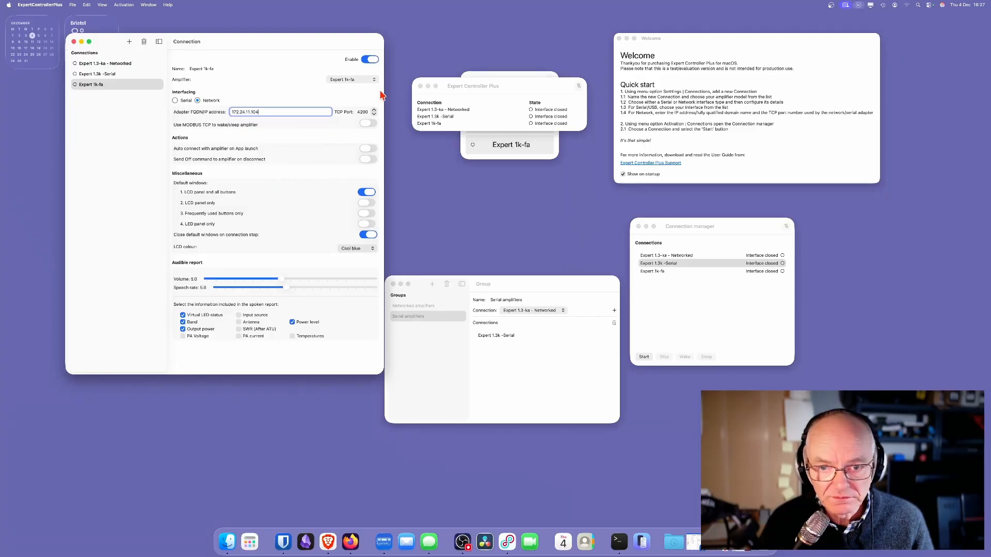
# Set the audible report's volume to 8.5 and speech rate to 6.5, and rename the connection Expert 1k-fa - Networked
pyautogui.moveTo(281, 278); pyautogui.dragTo(312, 288)
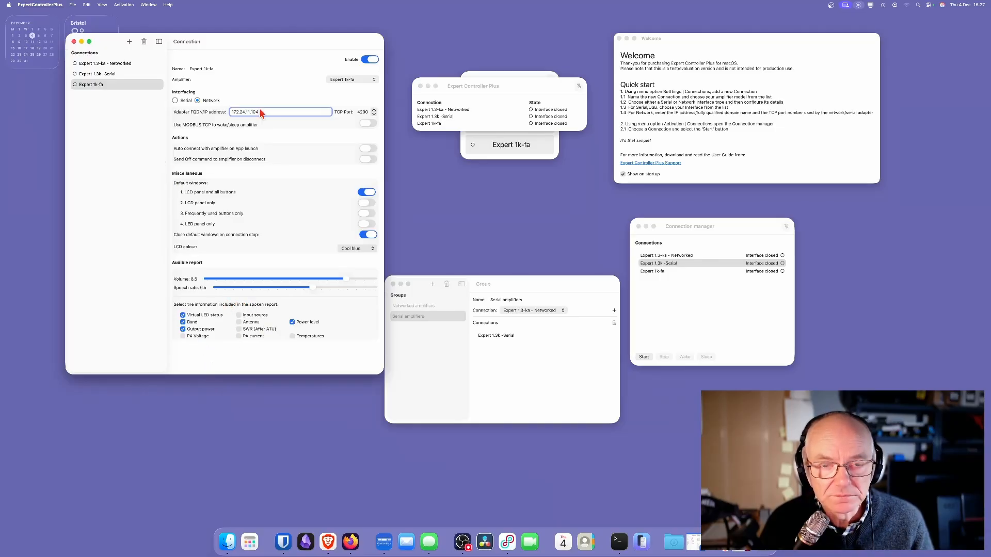
pyautogui.click(214, 69)
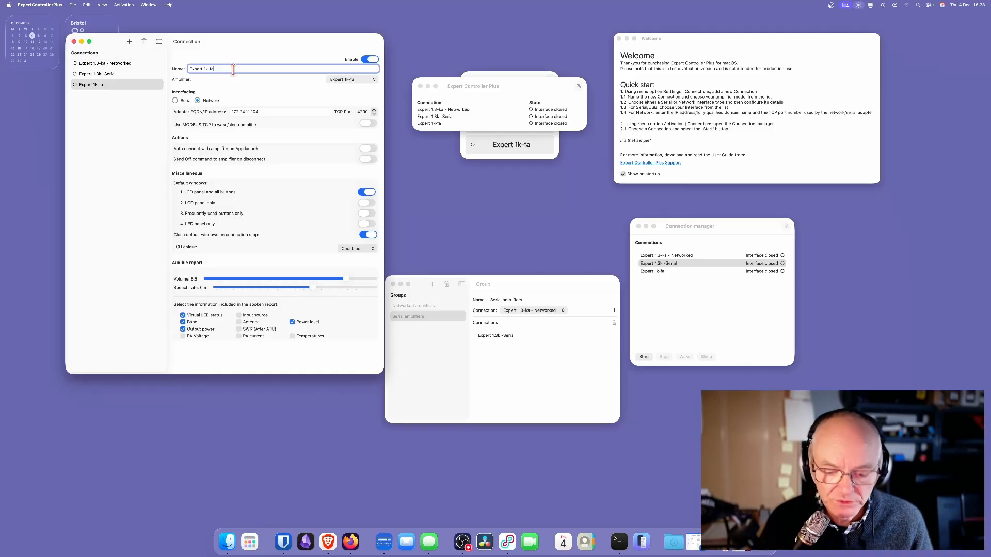
pyautogui.write('- Netwo')
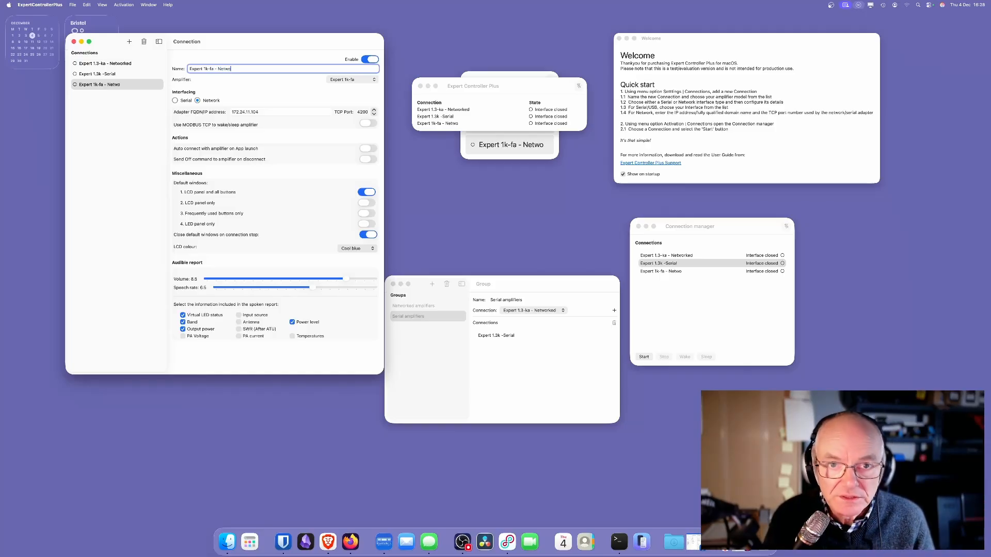
pyautogui.write('rked')
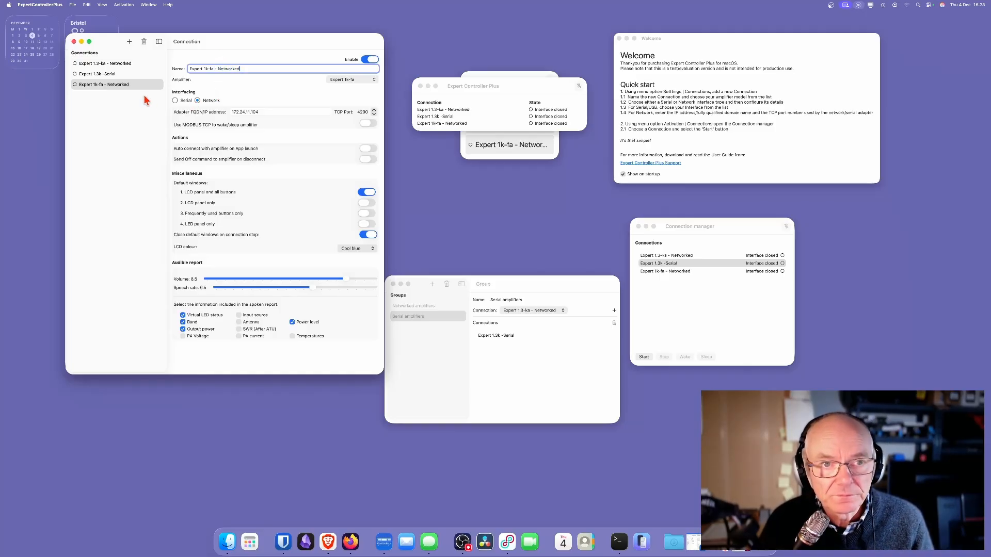
# Rename the serial connection Expert 1.3k - Serial by adding the missing space, and select the Expert 1.3-ka - Networked connection
pyautogui.click(121, 76)
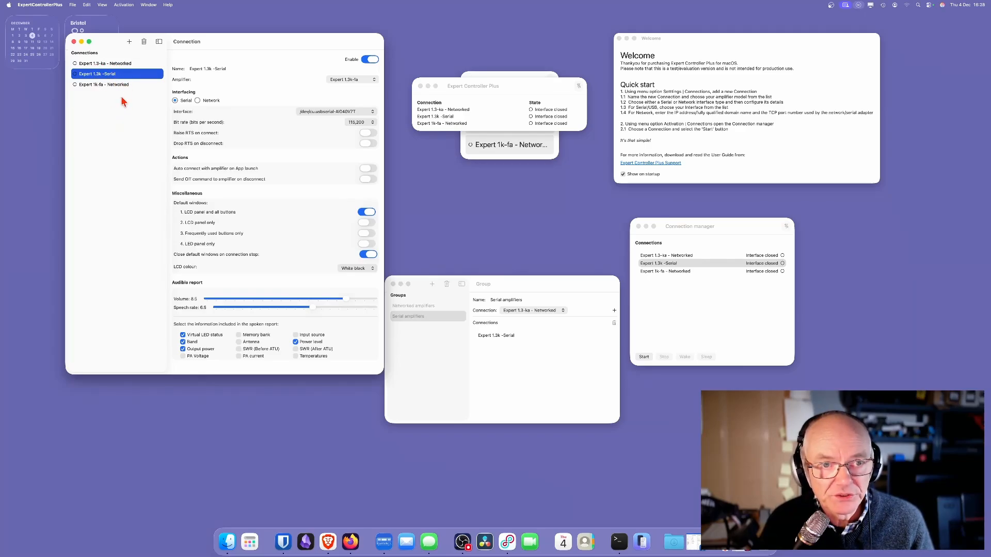
pyautogui.click(214, 69)
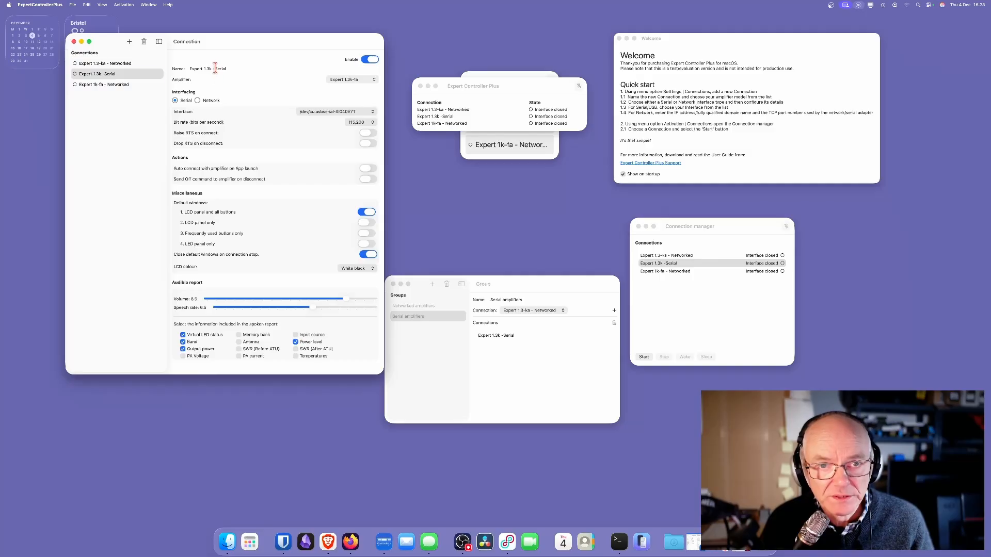
pyautogui.click(103, 63)
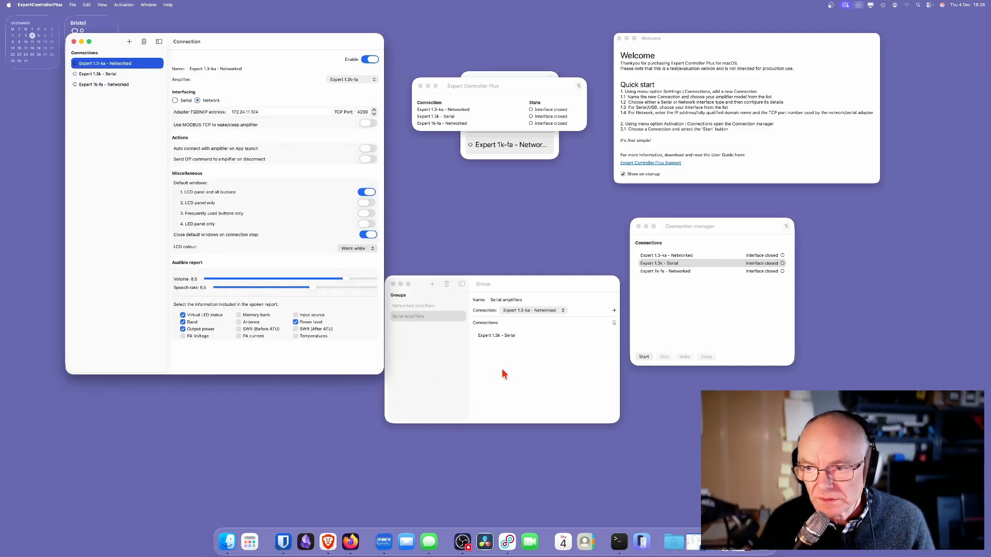
# Bring the Group window forward and move it partly over the connection settings
pyautogui.click(513, 374)
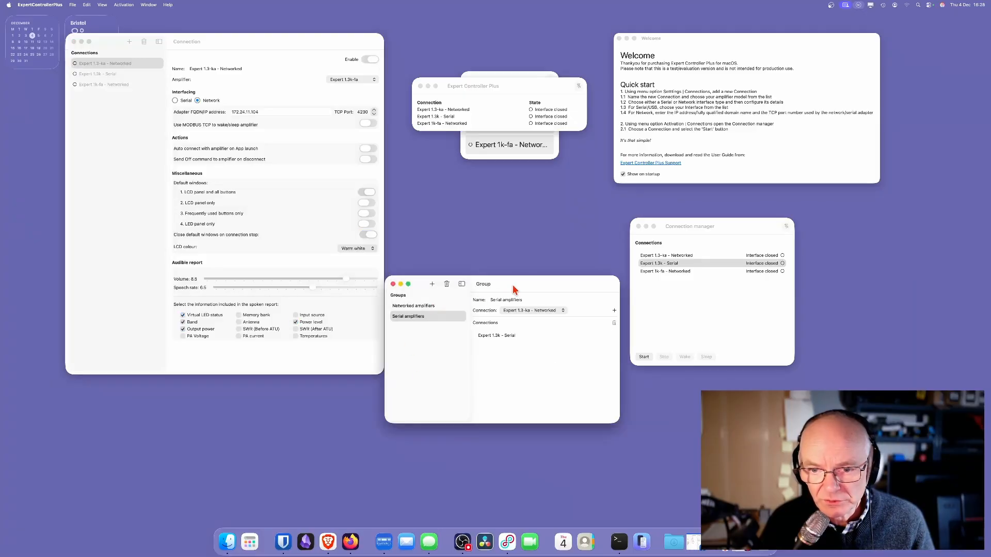
pyautogui.moveTo(513, 289); pyautogui.dragTo(329, 286)
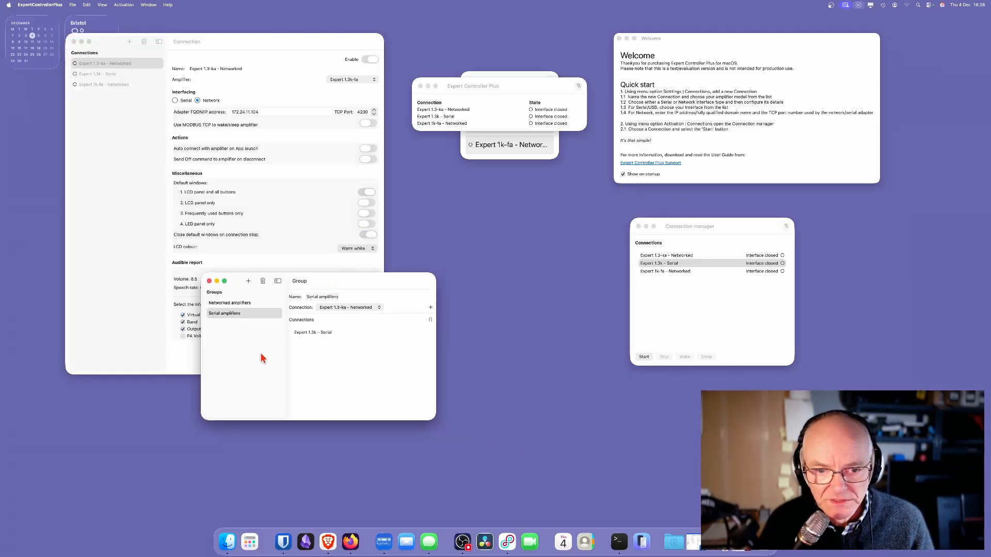
# Add the Expert 1k-fa - Networked connection to the Networked amplifiers group, and select the Serial amplifiers group
pyautogui.click(238, 303)
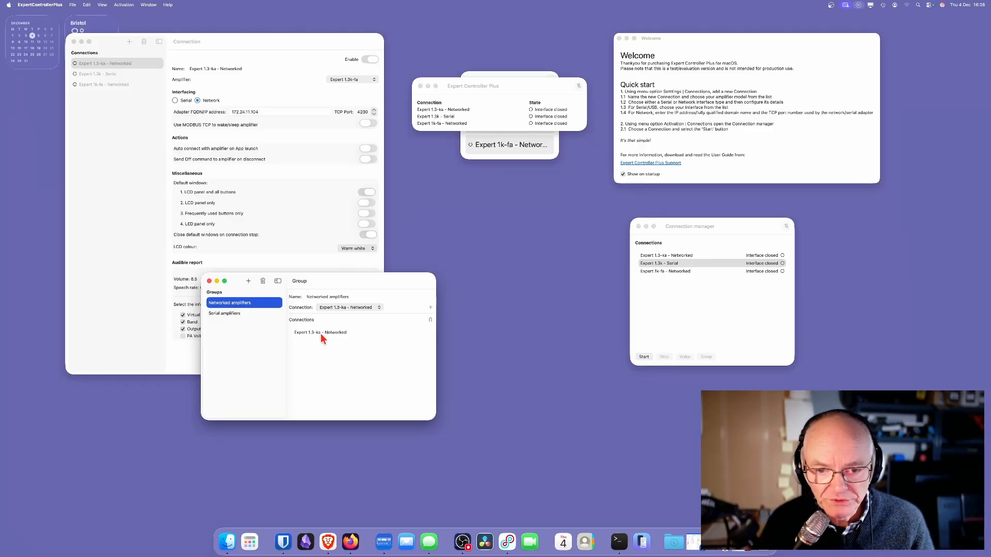
pyautogui.click(363, 308)
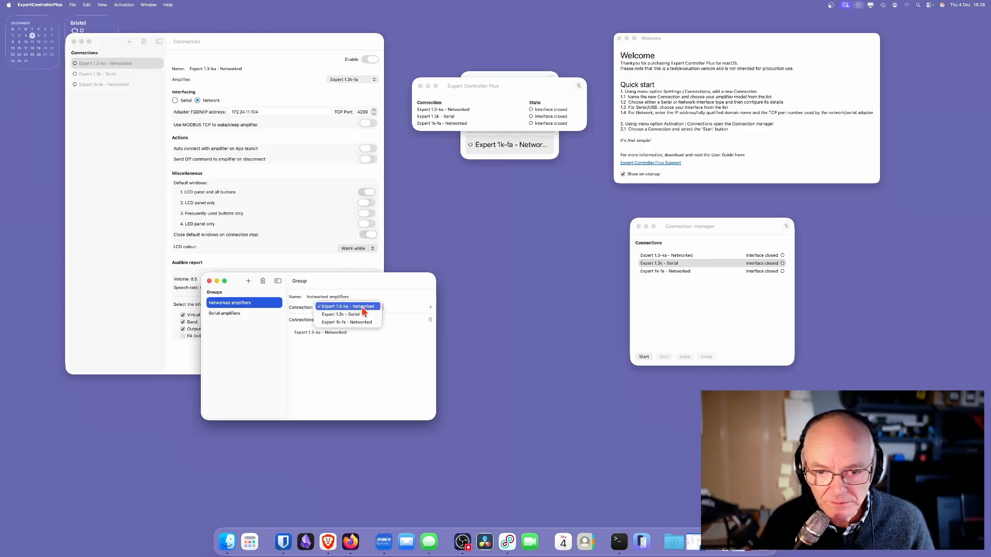
pyautogui.click(366, 323)
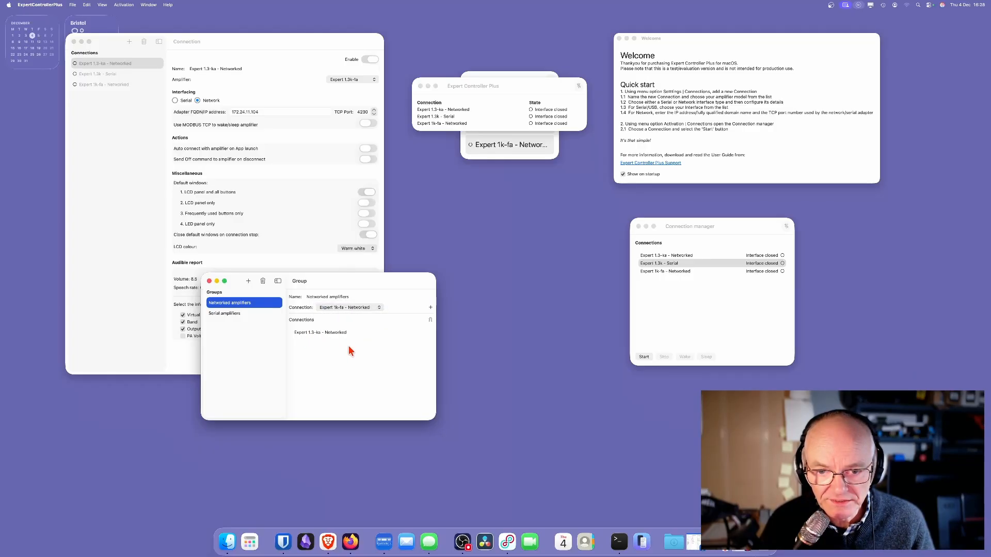
pyautogui.click(430, 308)
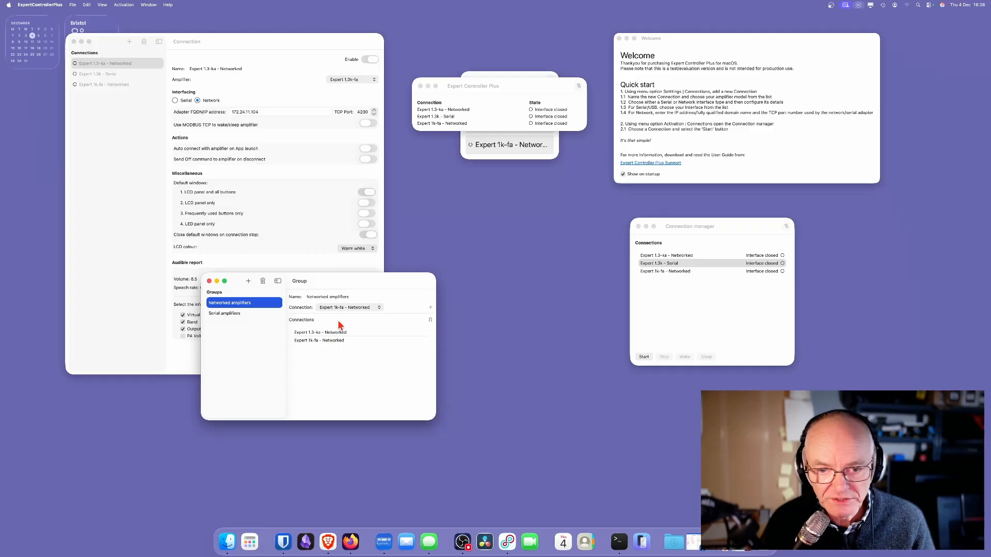
pyautogui.click(227, 313)
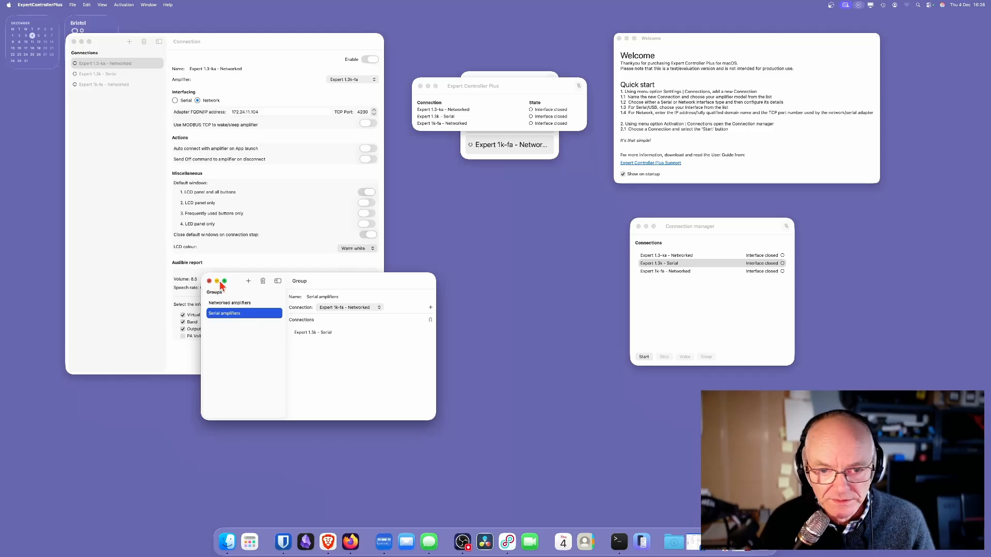
pyautogui.moveTo(349, 281); pyautogui.dragTo(235, 325)
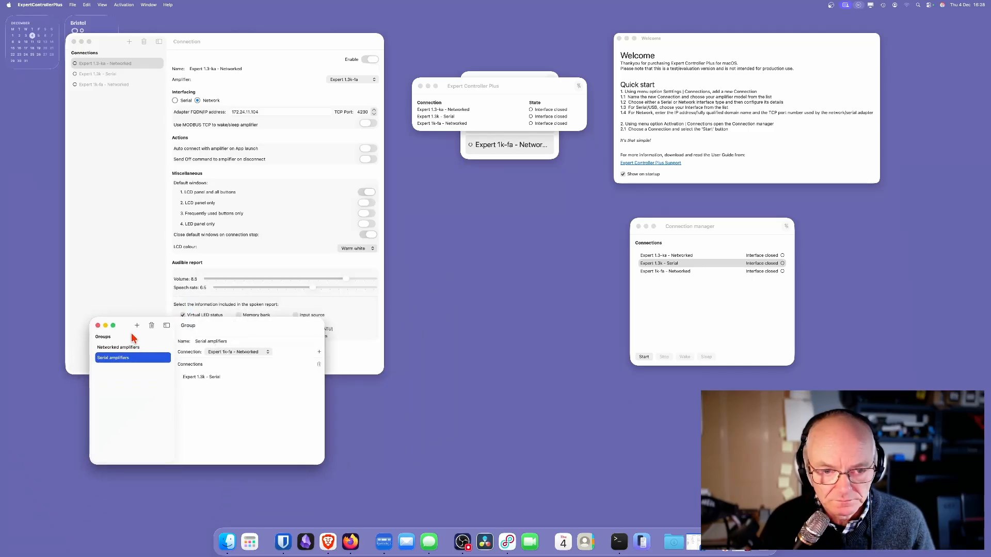
# Look through the three individual connections in the Connection manager and close it
pyautogui.moveTo(707, 226); pyautogui.dragTo(411, 269)
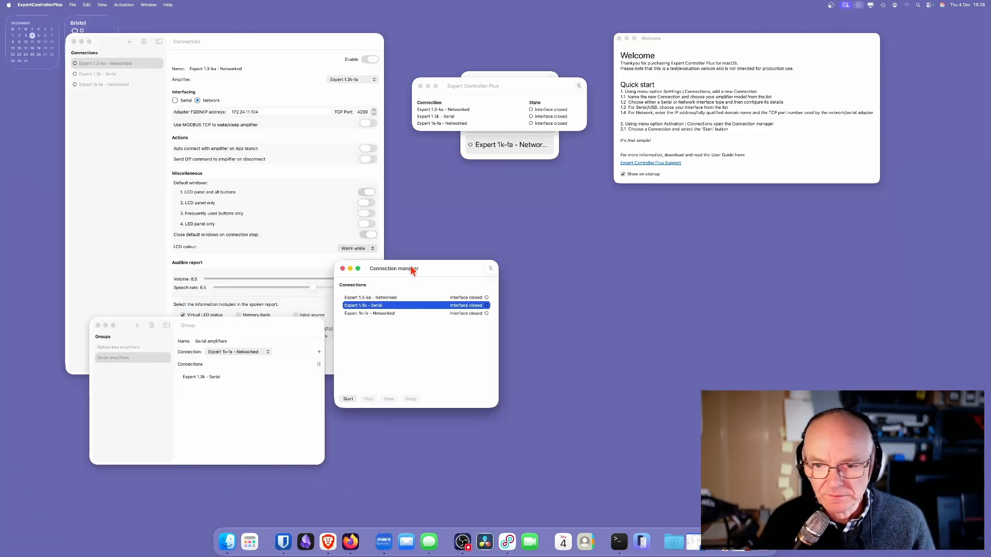
pyautogui.click(382, 297)
pyautogui.click(382, 305)
pyautogui.click(386, 313)
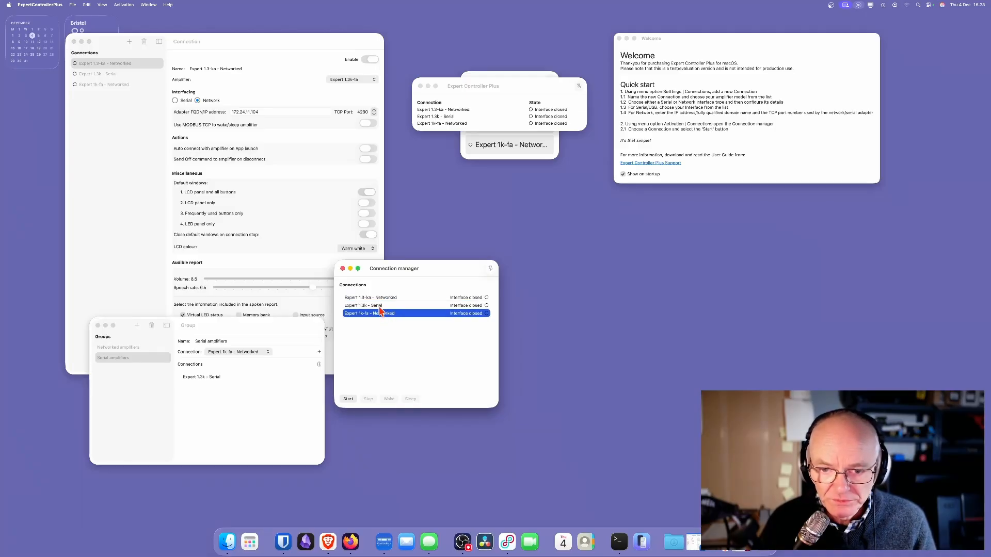
pyautogui.click(381, 297)
pyautogui.click(381, 305)
pyautogui.click(385, 313)
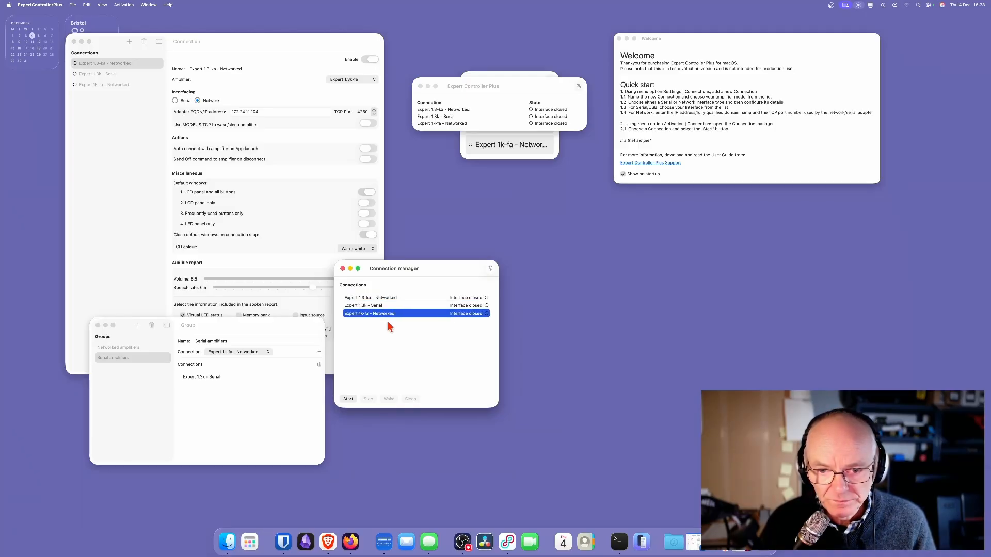
pyautogui.click(343, 269)
# Start the Networked amplifiers group from the Group manager and place its two LCD and Buttons windows side by side
pyautogui.click(123, 5)
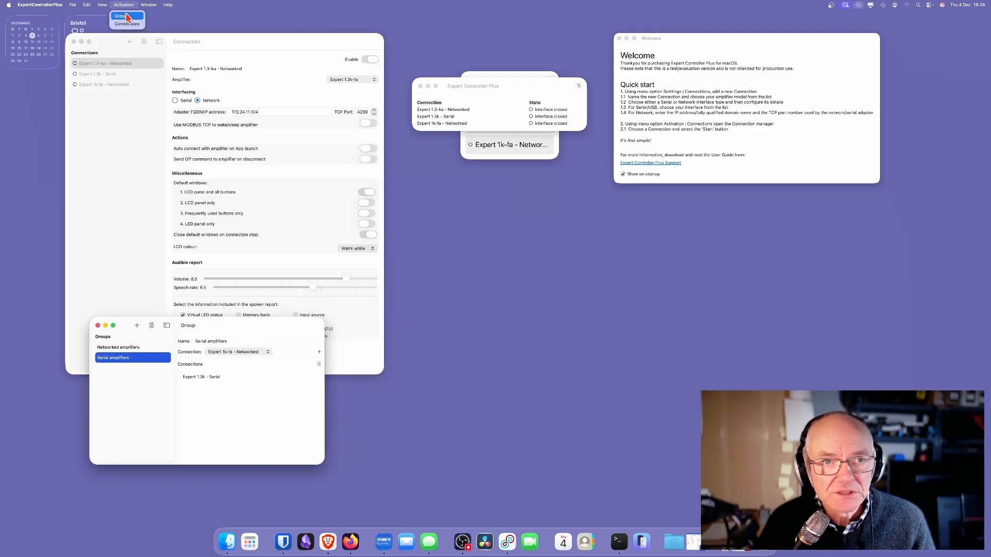
pyautogui.click(127, 17)
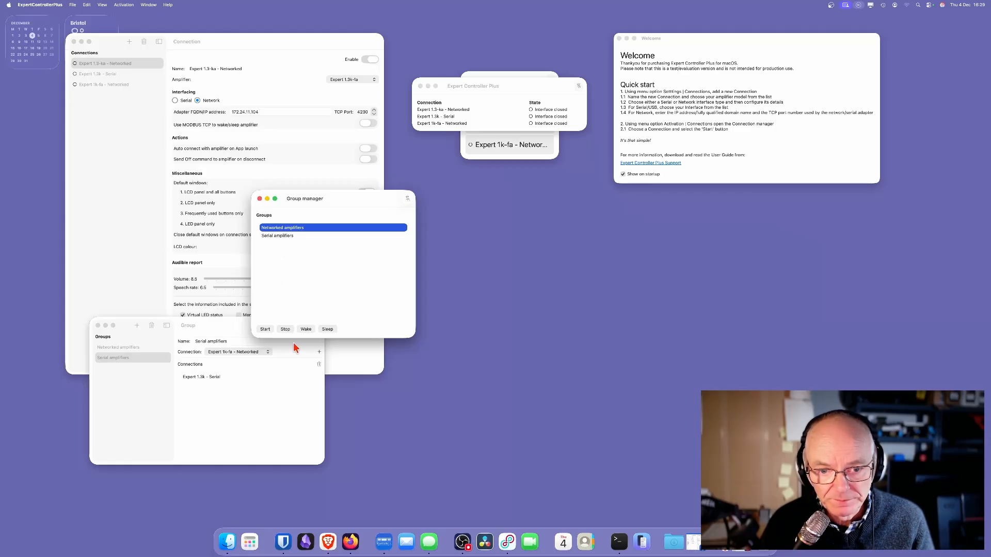
pyautogui.click(266, 329)
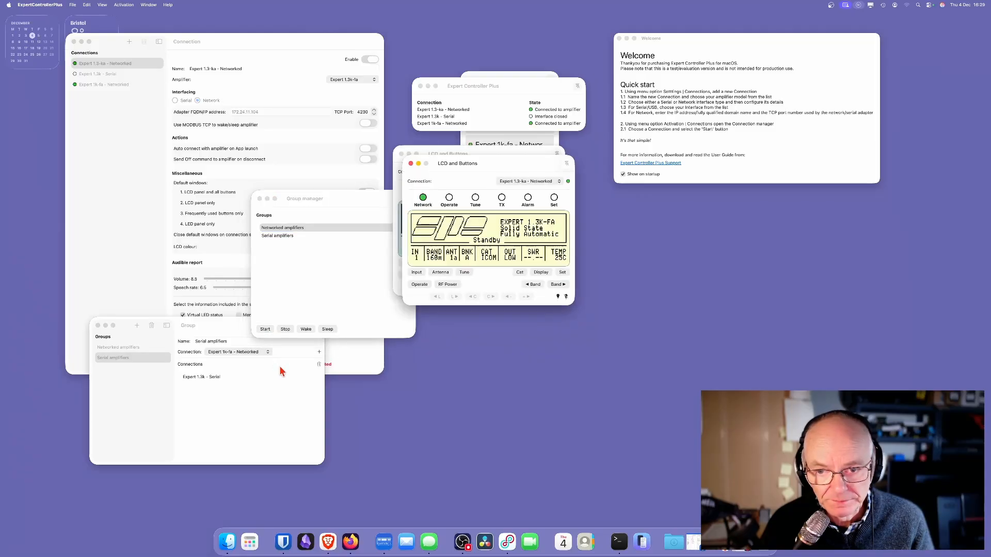
pyautogui.moveTo(496, 163); pyautogui.dragTo(311, 157)
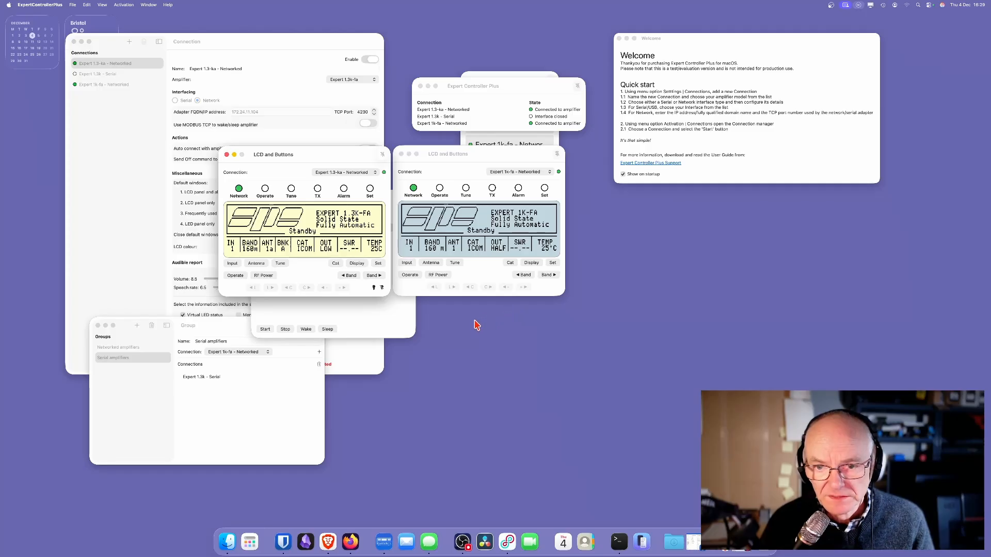
# Start the Serial amplifiers group and arrange the Group manager and amplifier windows so all three LCD displays are unobstructed
pyautogui.click(320, 319)
pyautogui.click(282, 237)
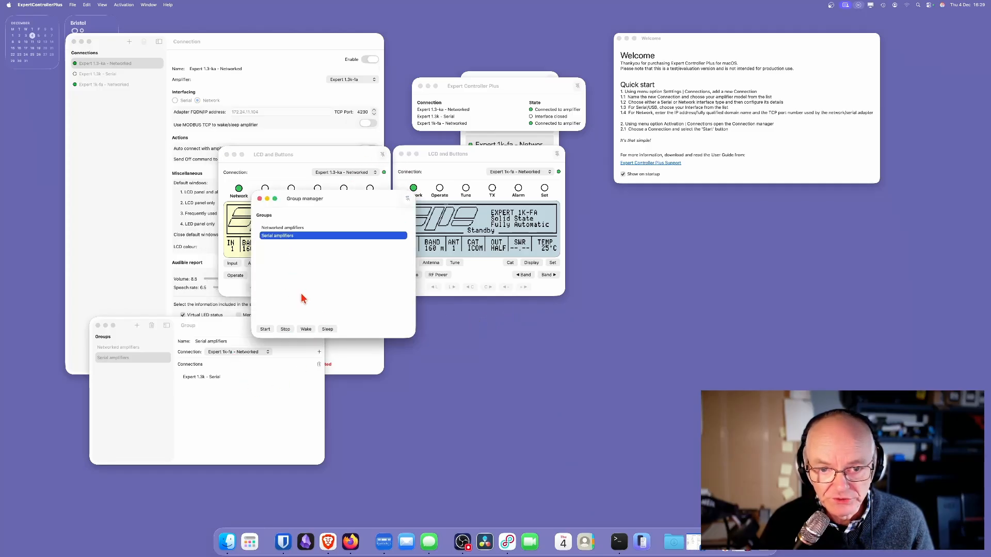
pyautogui.click(265, 331)
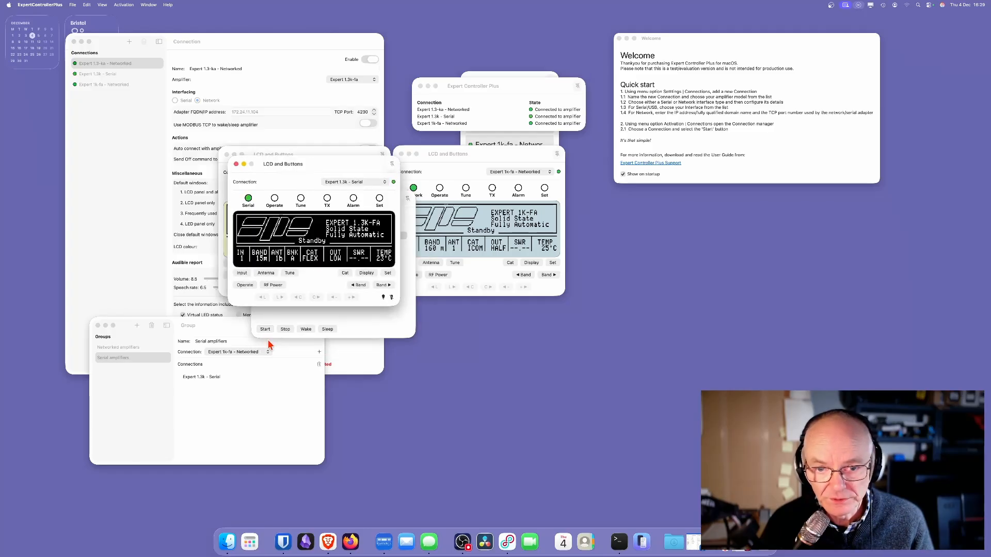
pyautogui.moveTo(302, 164); pyautogui.dragTo(450, 322)
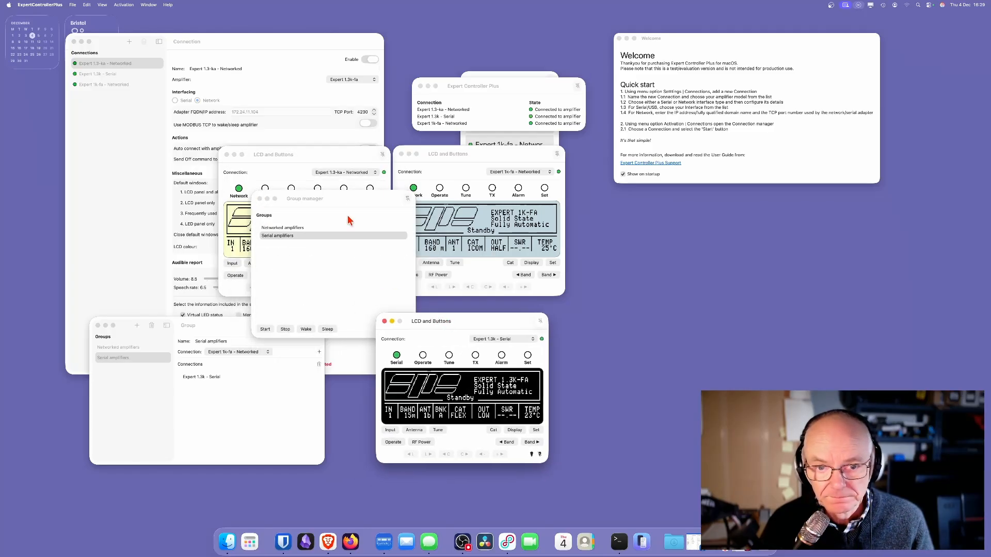
pyautogui.click(338, 200)
pyautogui.moveTo(338, 200); pyautogui.dragTo(277, 348)
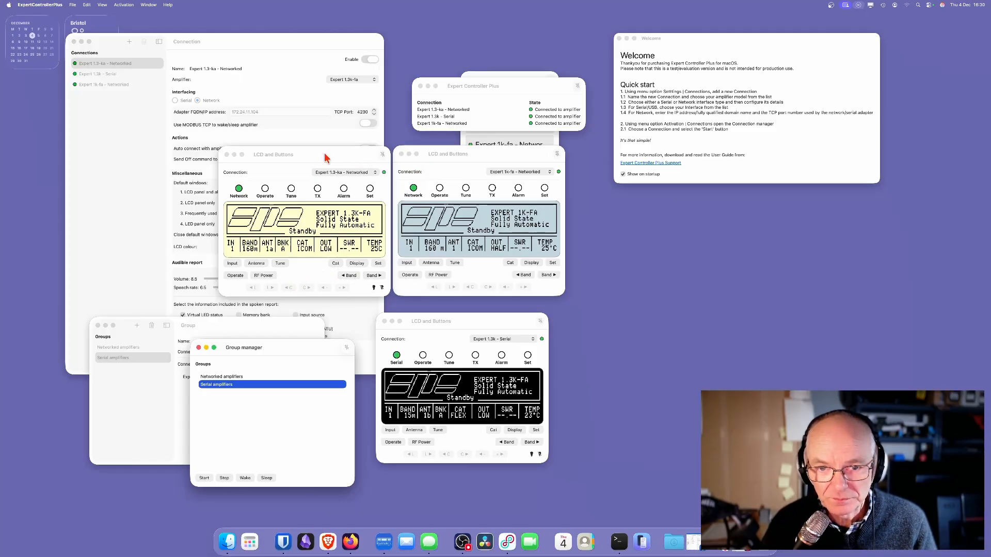
pyautogui.moveTo(325, 157); pyautogui.dragTo(312, 156)
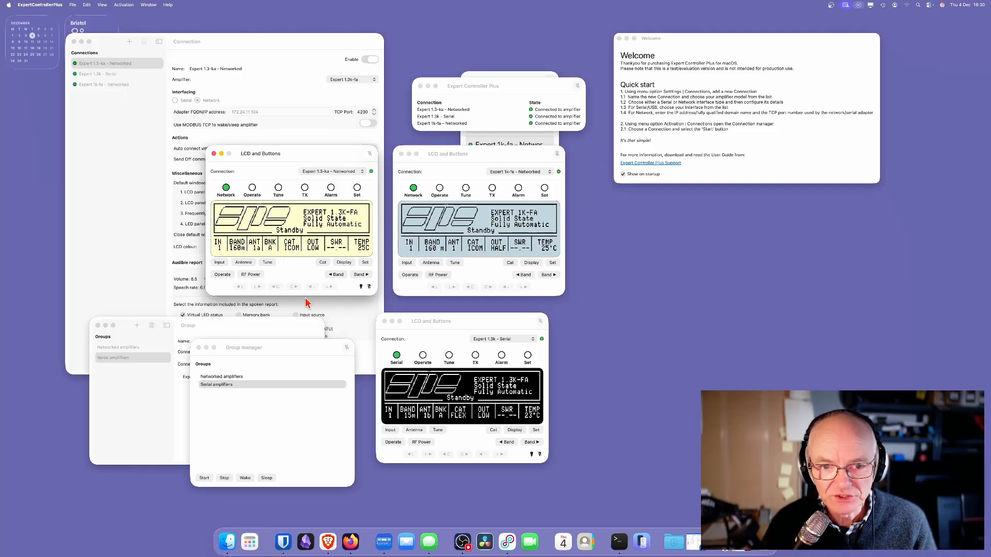
# Set the Expert 1K-FA amplifier's CAT interface for input 1 to FLEX-RADIO in its setup options
pyautogui.click(436, 159)
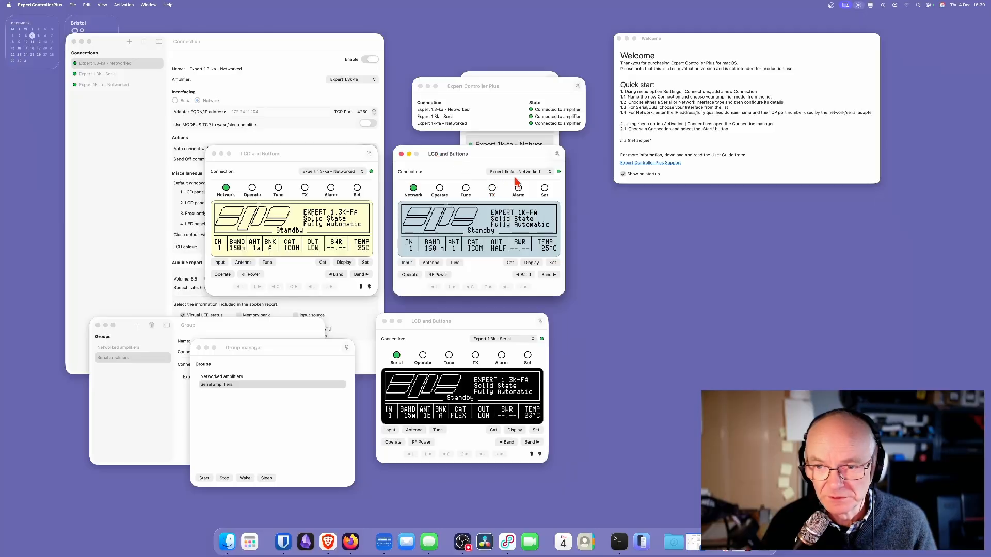
pyautogui.click(552, 262)
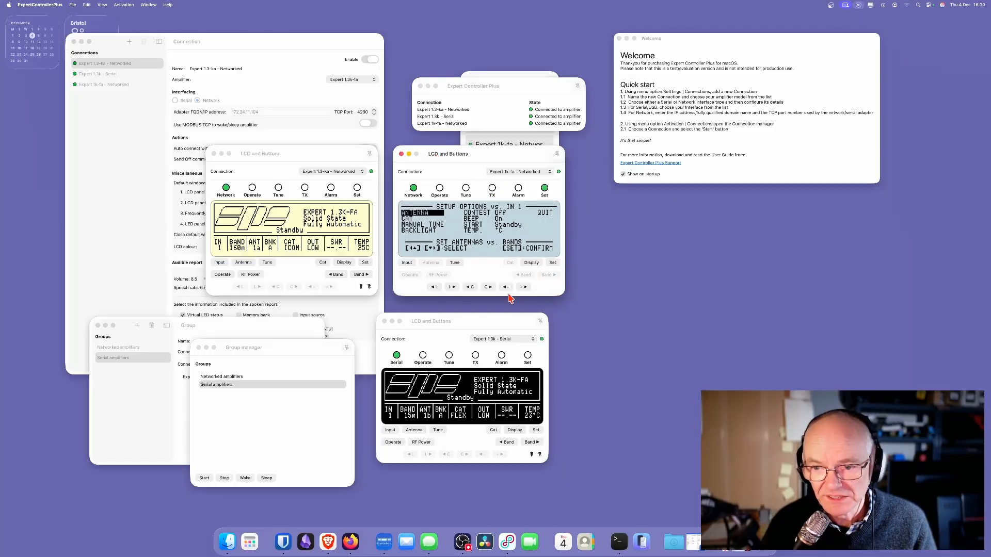
pyautogui.click(523, 287)
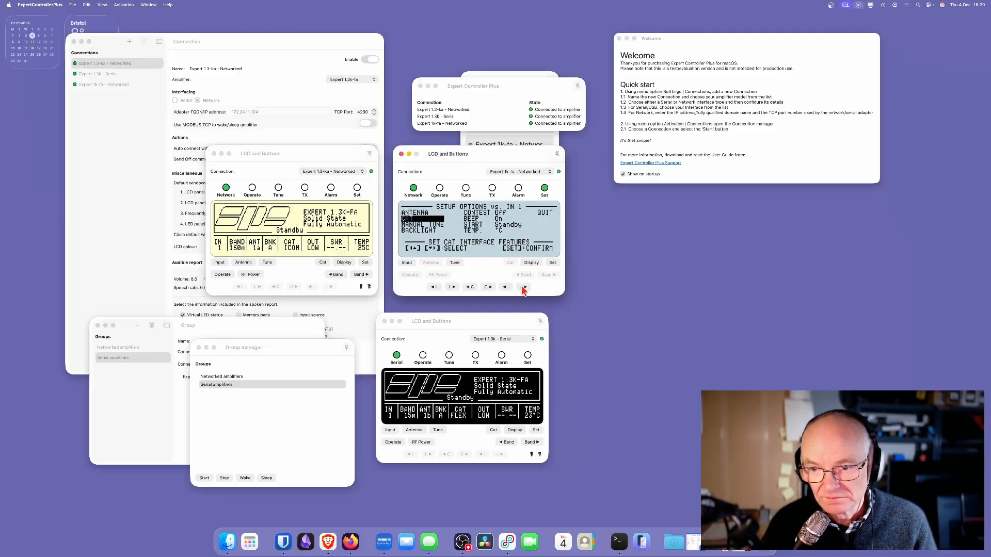
pyautogui.click(552, 262)
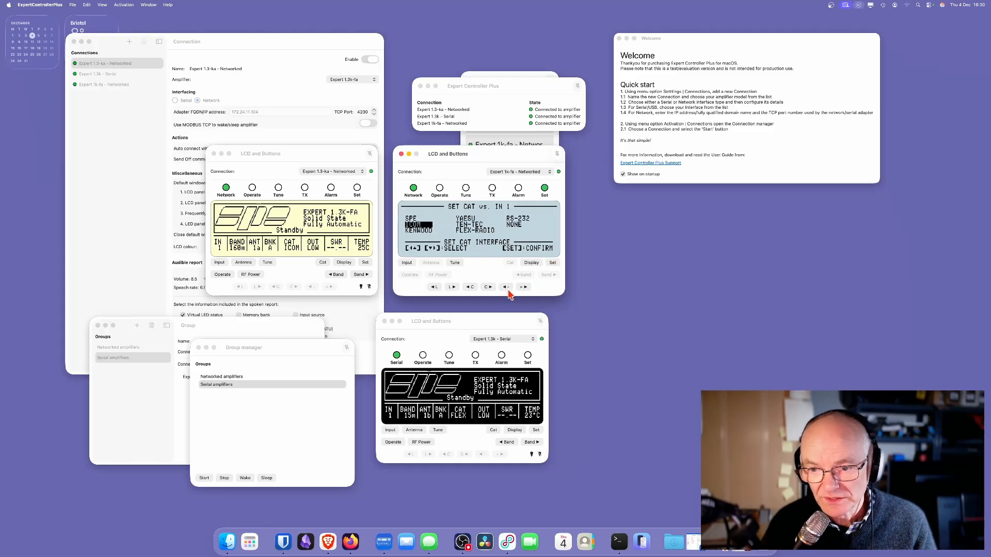
pyautogui.click(522, 287)
pyautogui.click(522, 287)
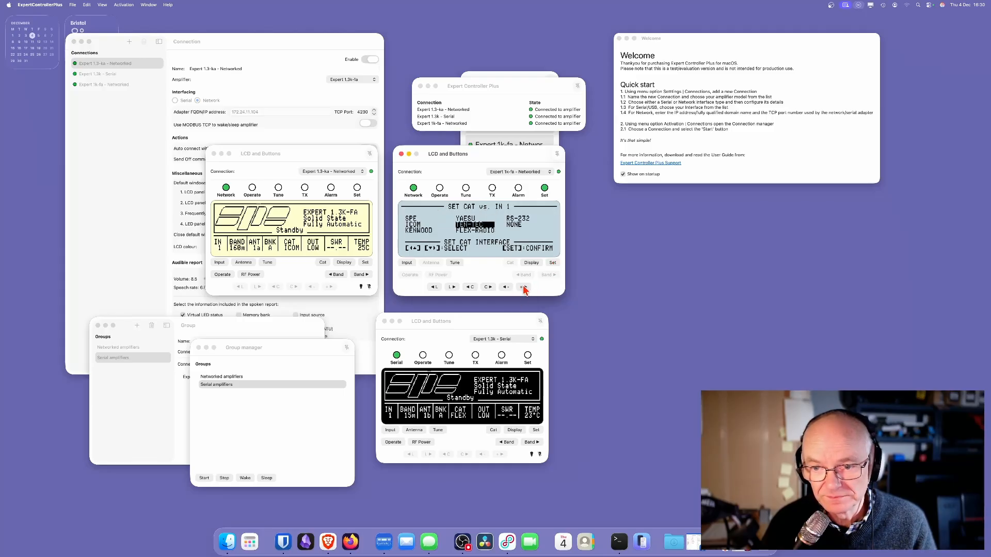
pyautogui.click(522, 286)
pyautogui.click(552, 263)
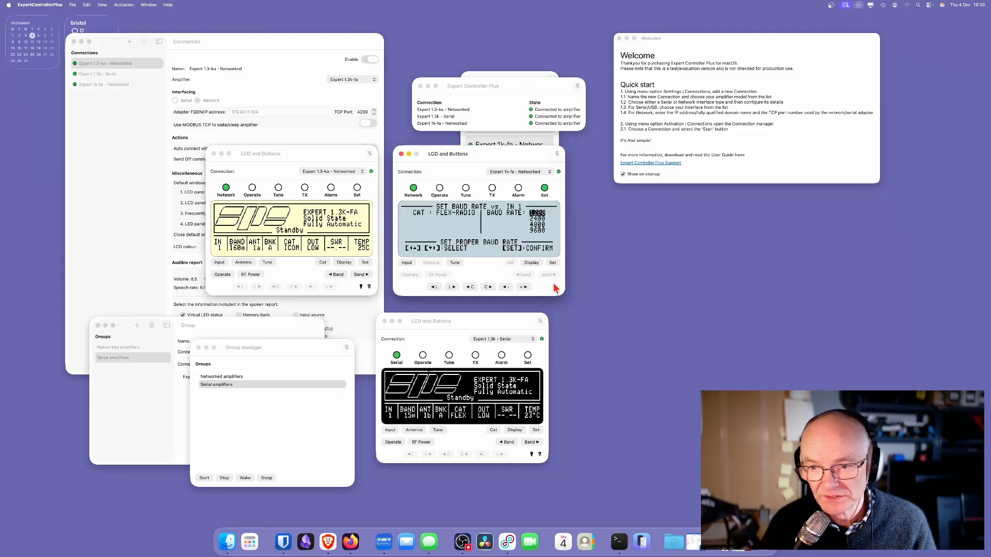
# Set the FLEX-RADIO baud rate for input 1 to 9600, and check the Expert 1K-FA's CAT and system information screens
pyautogui.click(523, 287)
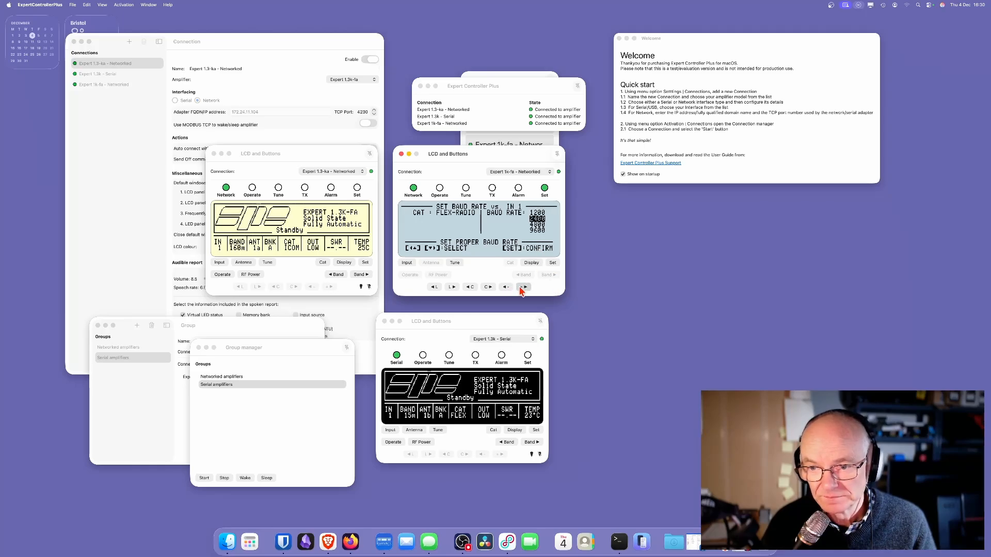
pyautogui.click(523, 287)
pyautogui.click(552, 262)
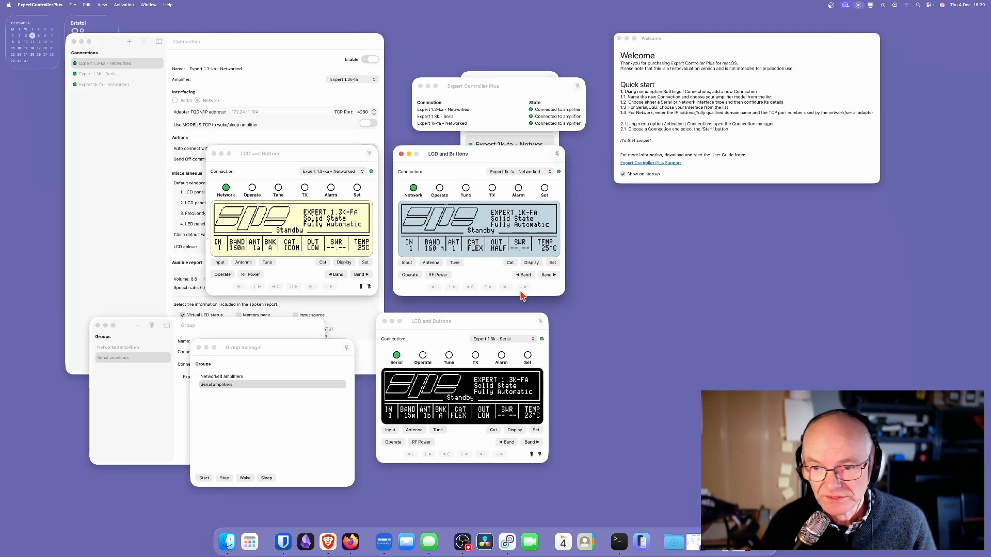
pyautogui.click(511, 263)
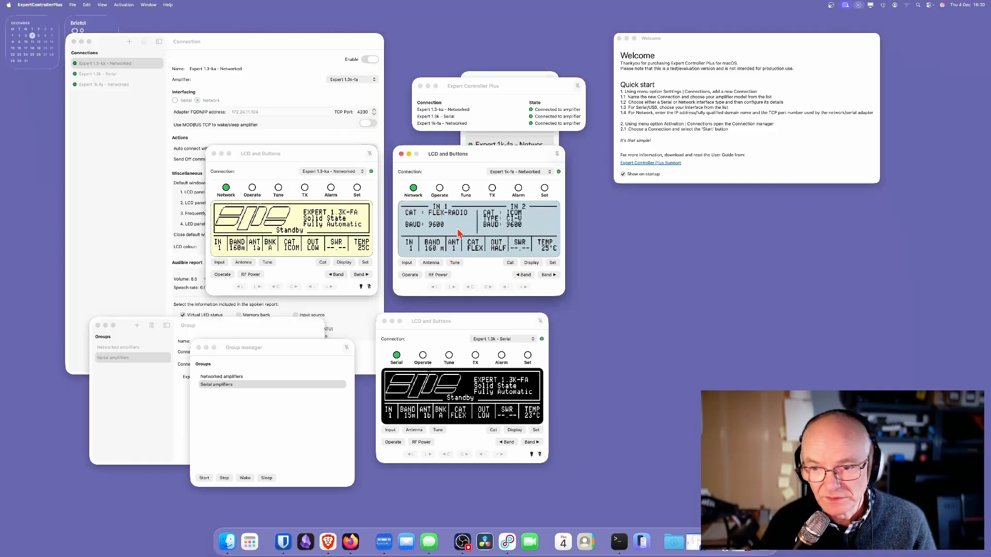
pyautogui.click(511, 264)
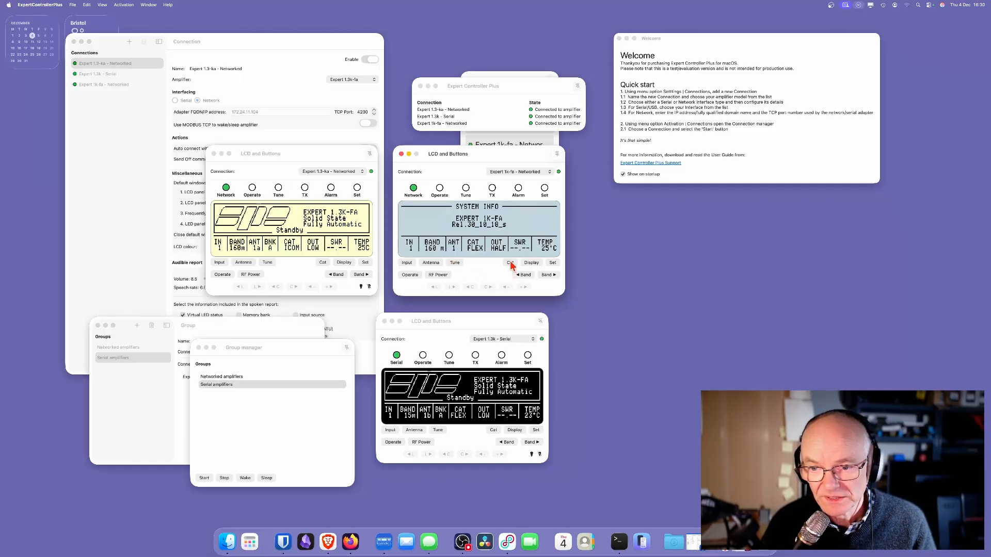
pyautogui.click(510, 264)
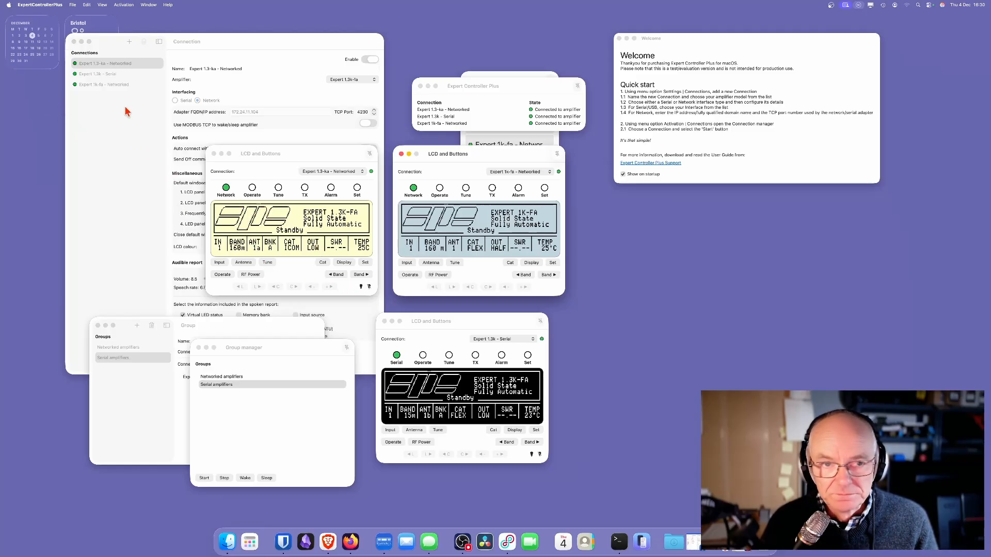
# Bring the connection settings window forward and look over the application's settings and activation options
pyautogui.click(126, 123)
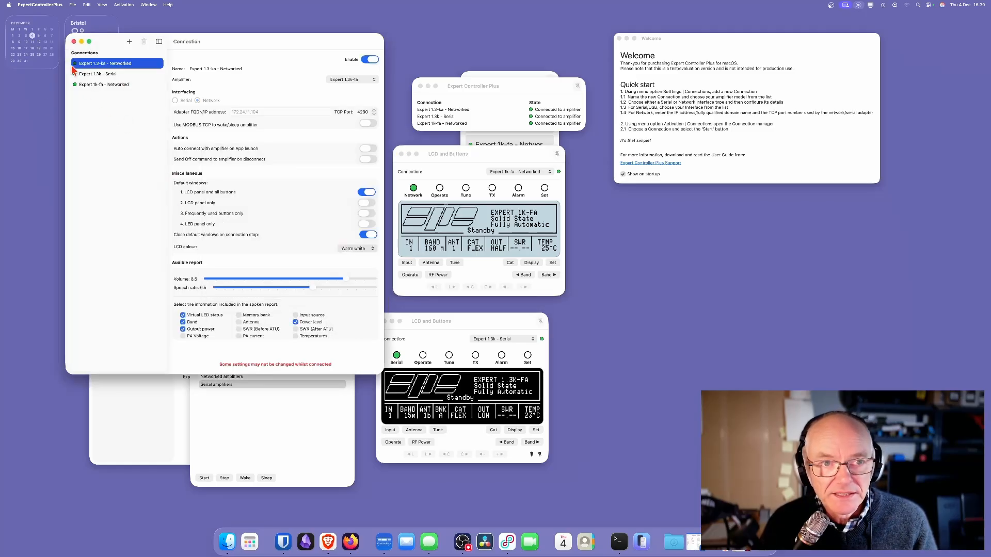
pyautogui.click(56, 7)
pyautogui.moveTo(77, 28)
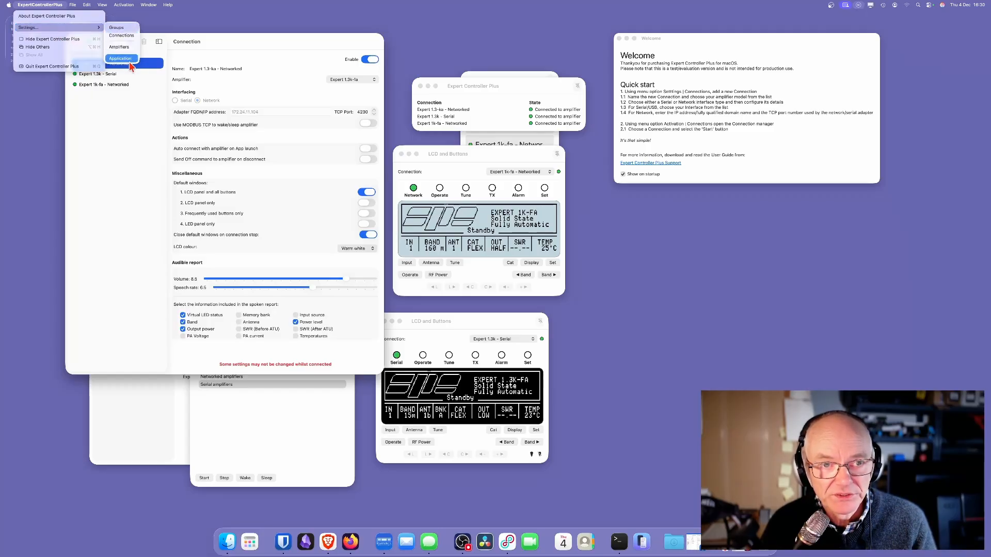
pyautogui.moveTo(76, 4)
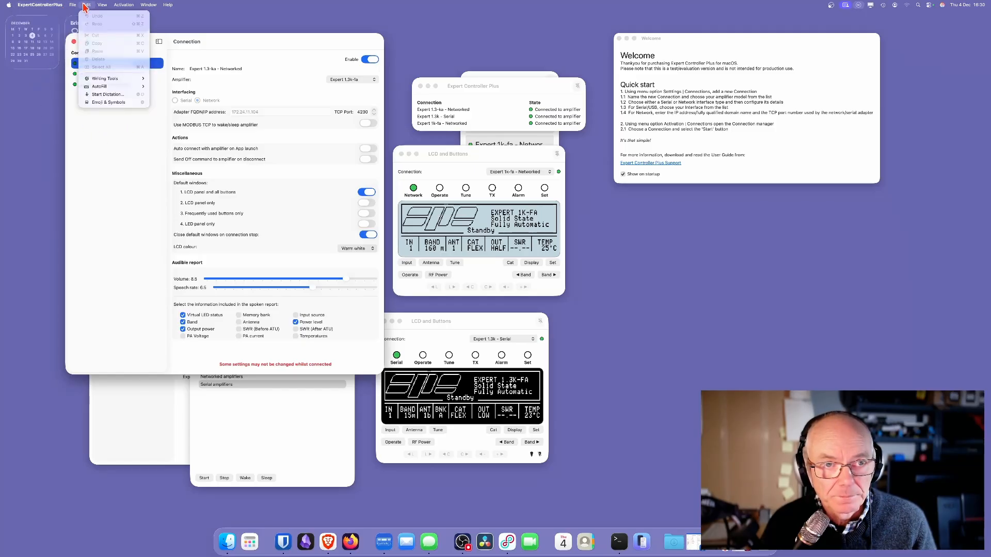
pyautogui.moveTo(124, 4)
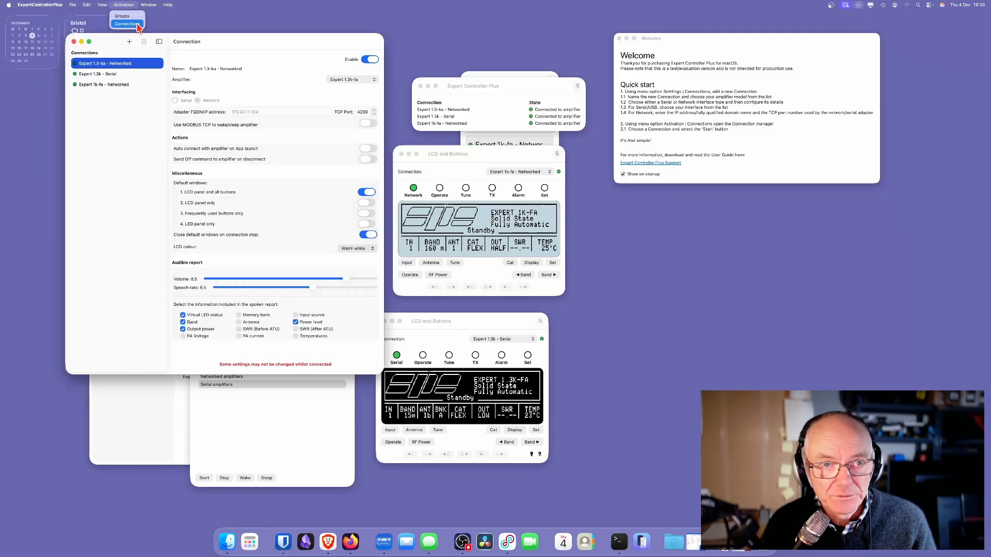
pyautogui.moveTo(40, 7)
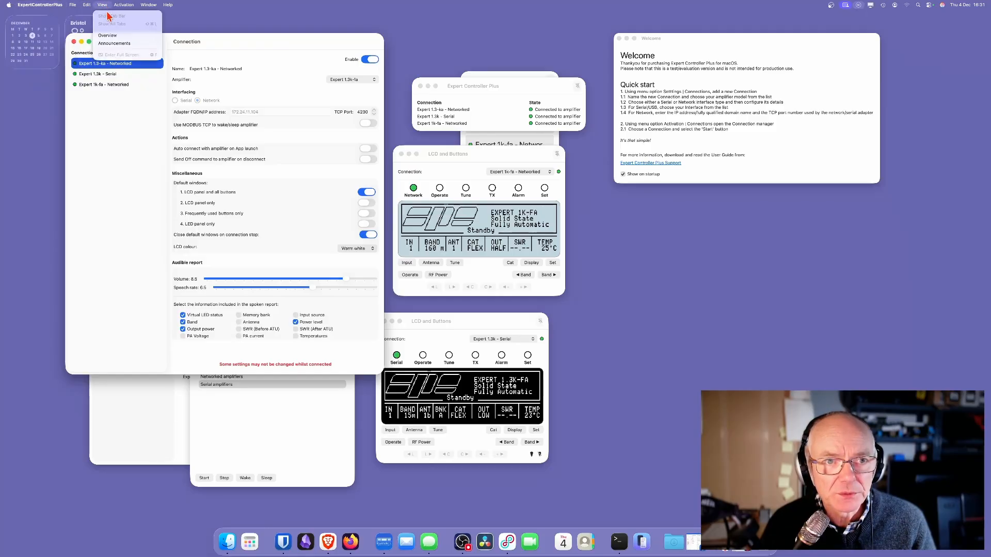
# Show the Announcements window, widen it to fit the full connection names, and move it to an empty desktop area
pyautogui.click(114, 44)
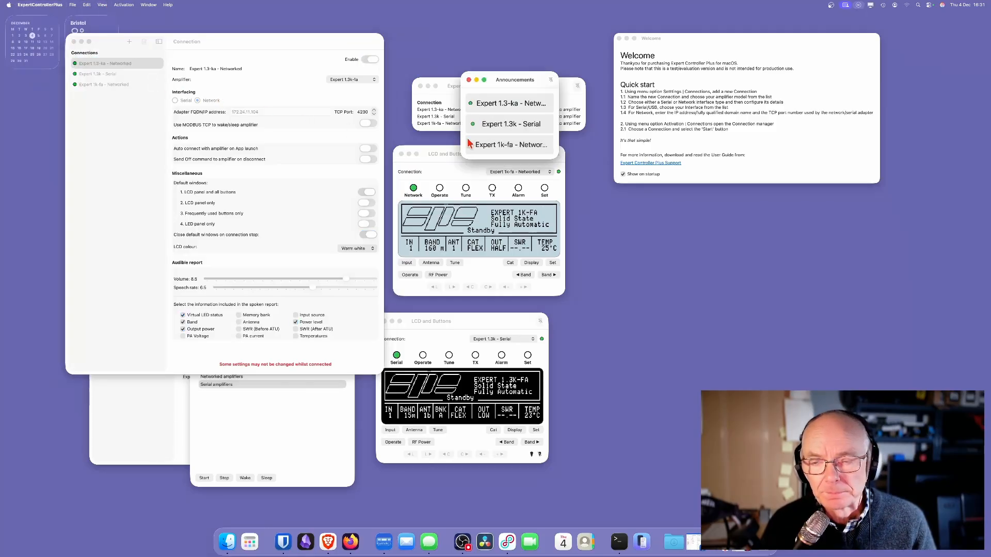
pyautogui.moveTo(517, 83); pyautogui.dragTo(250, 92)
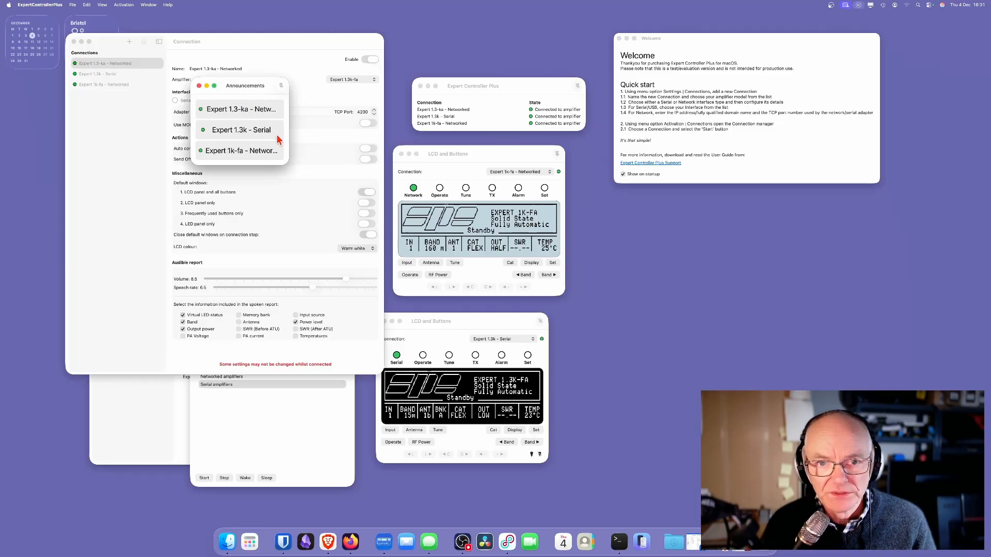
pyautogui.moveTo(293, 135); pyautogui.dragTo(325, 148)
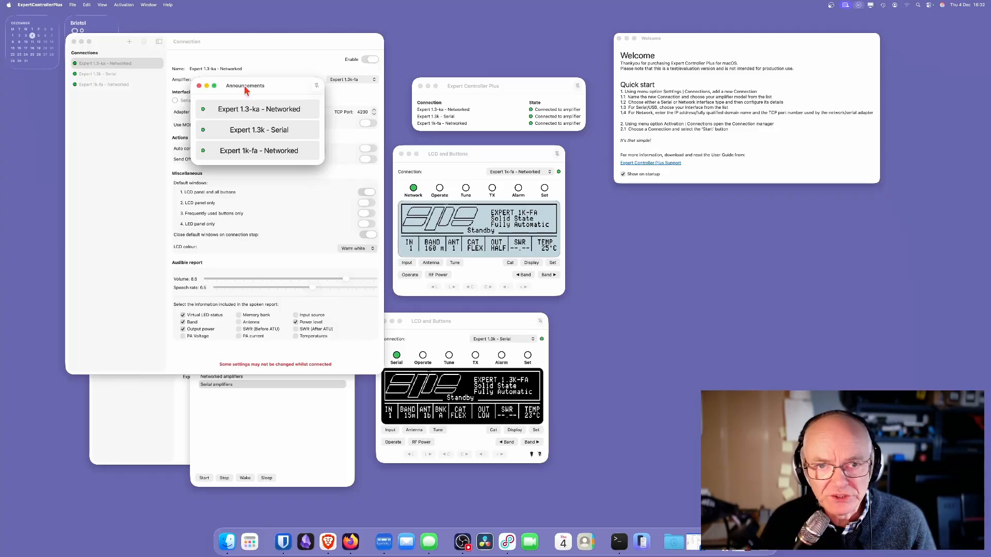
pyautogui.moveTo(245, 88); pyautogui.dragTo(632, 292)
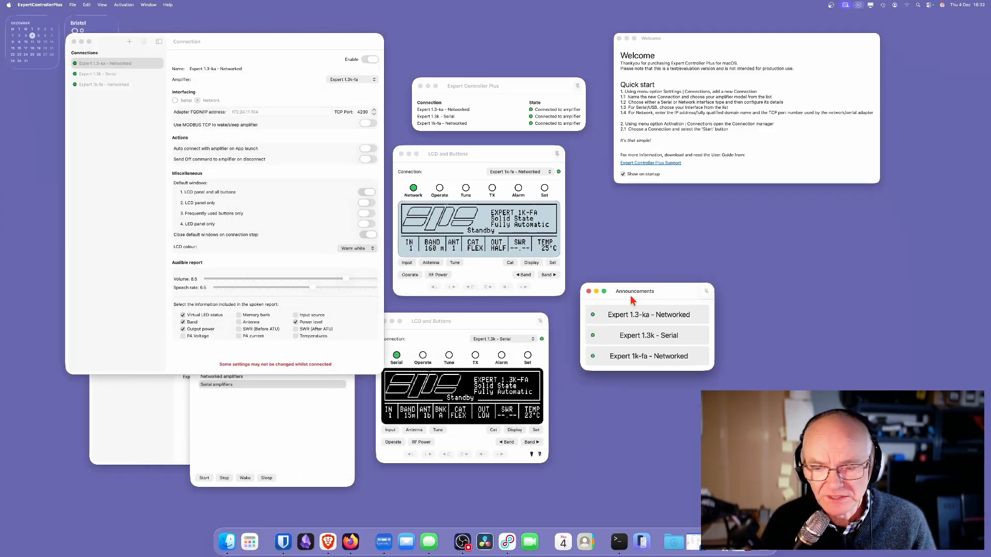